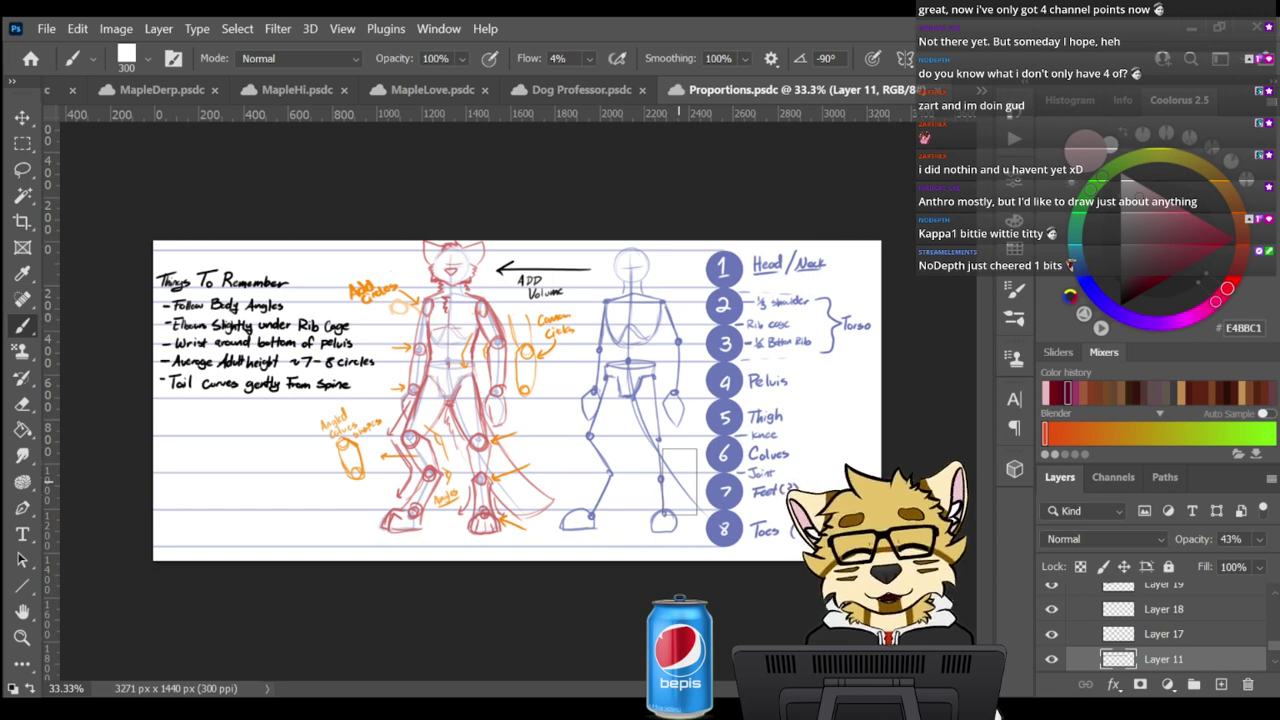
Set up the brush on Layer 14 with black as the foreground colour and 0% smoothing
scroll(765, 382, "up", 4)
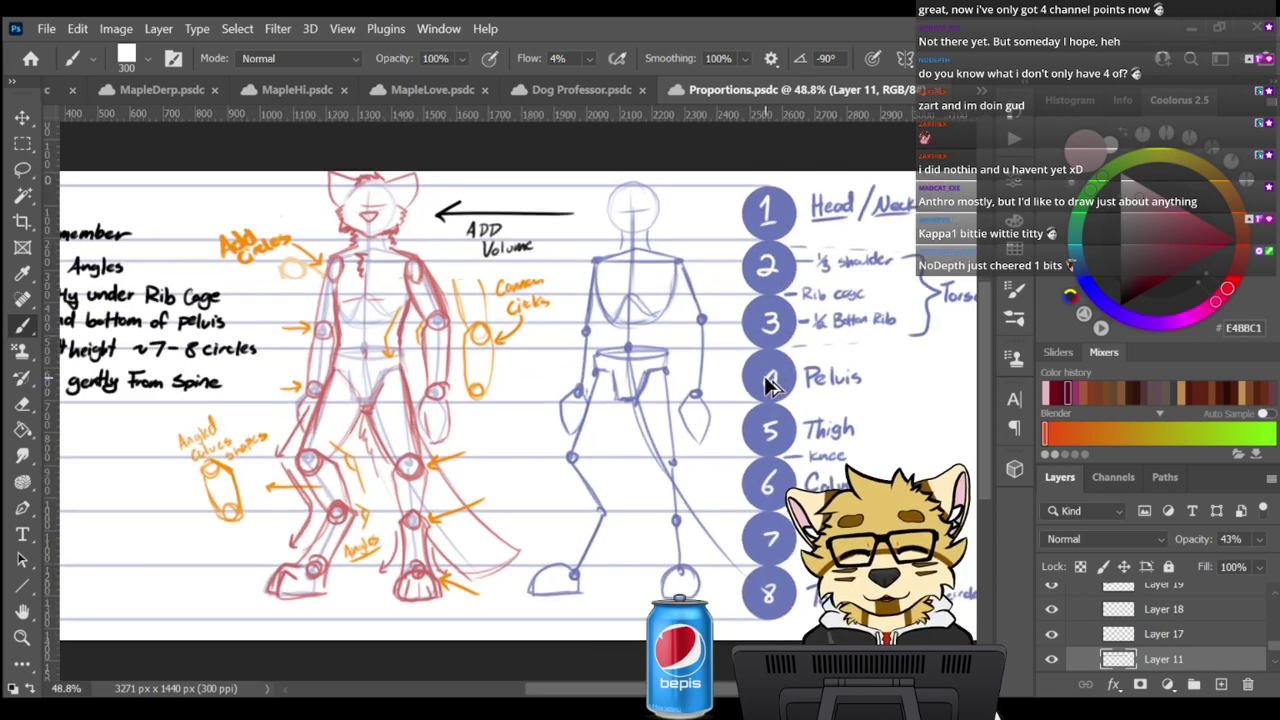
scroll(770, 385, "up", 1)
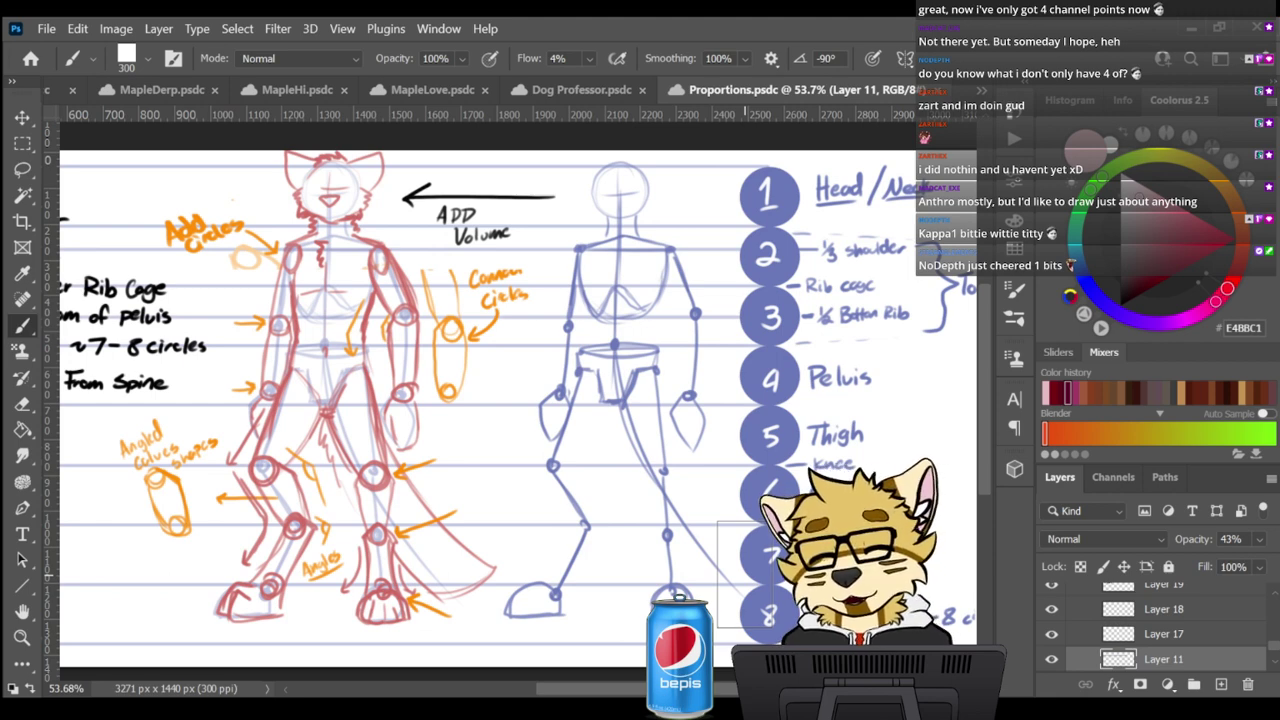
key("d")
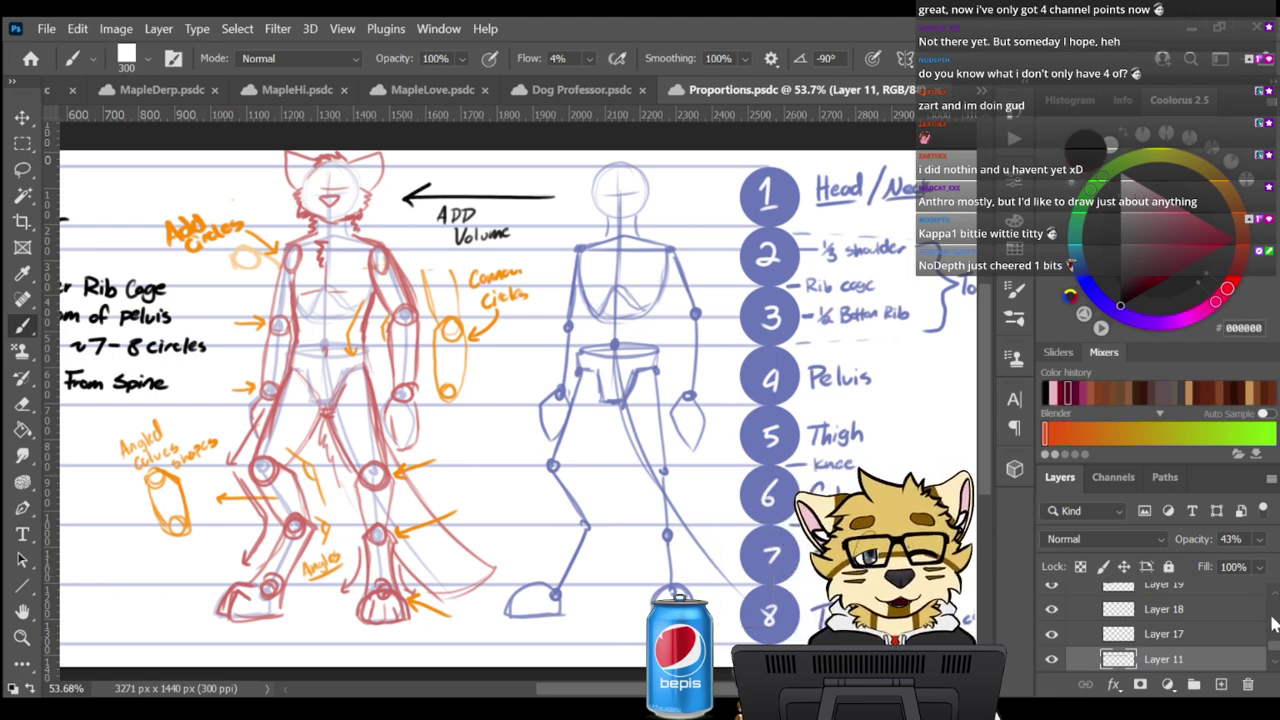
left_click_drag(1274, 655, 1274, 600)
left_click(1212, 598)
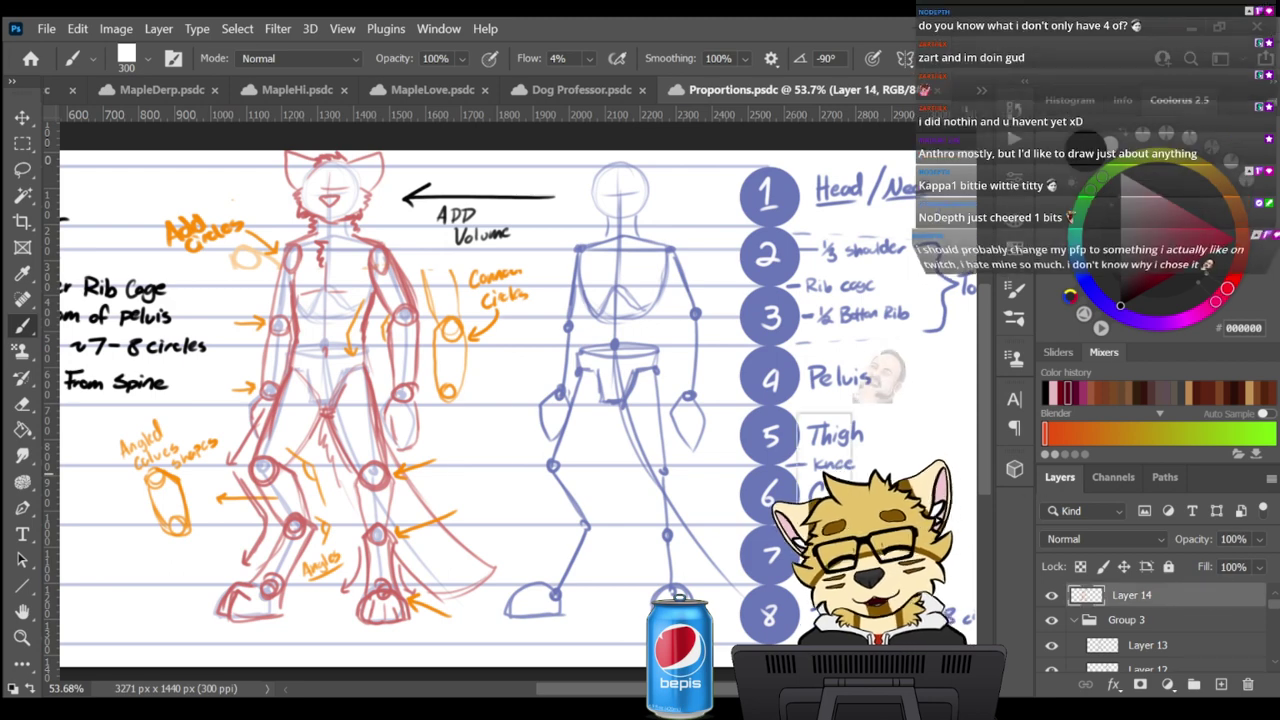
left_click(192, 249)
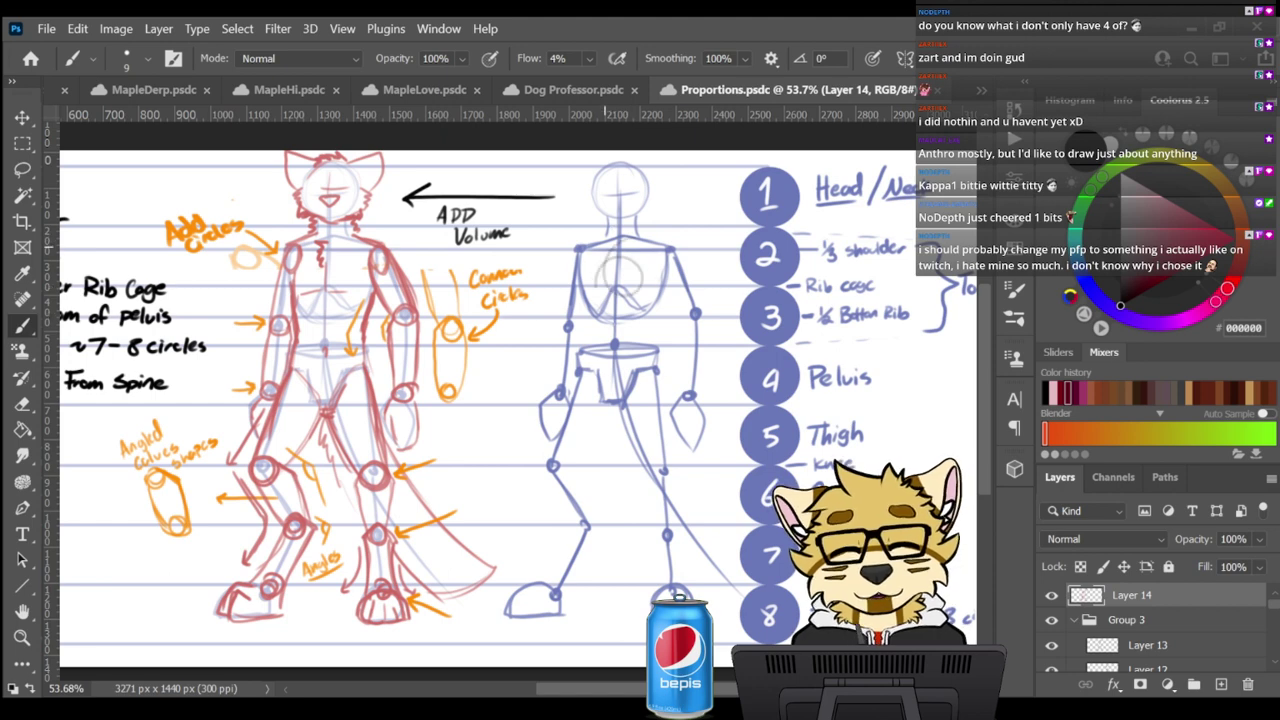
left_click_drag(744, 58, 675, 92)
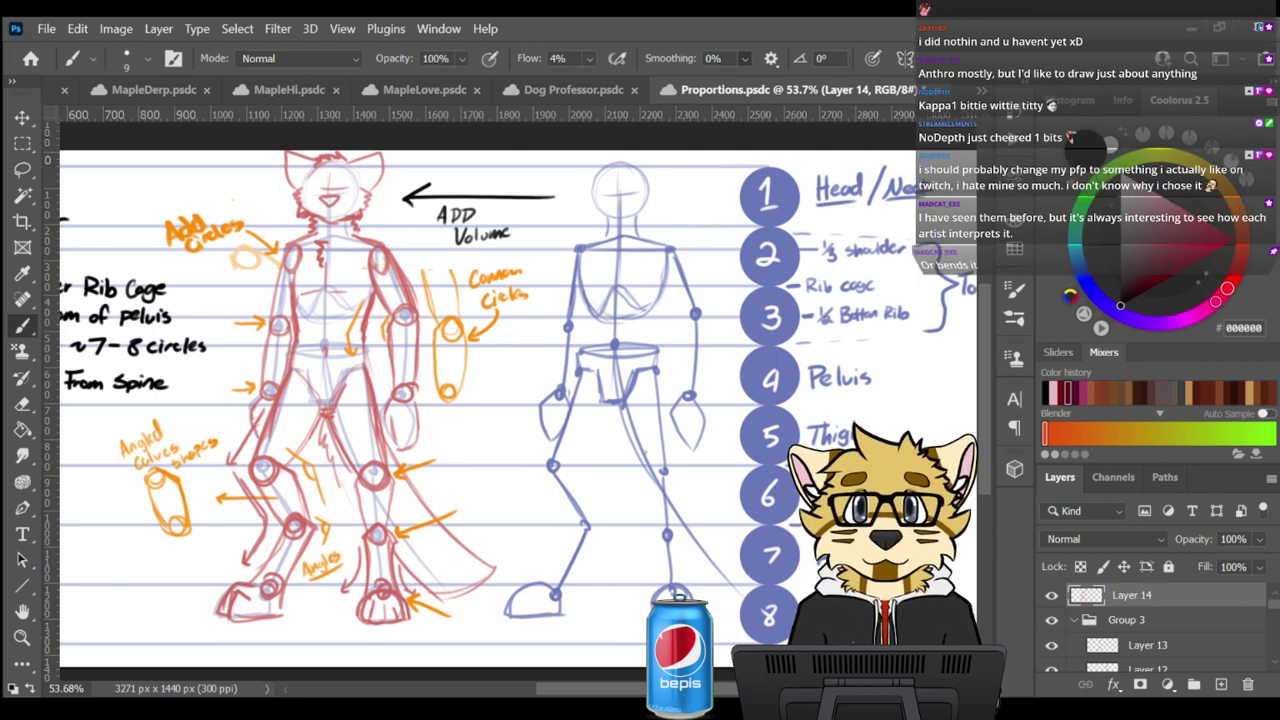
Look through the layer stack and check what Layer 11 and Group 3 contain by toggling their visibility
scroll(1270, 620, "down", 5)
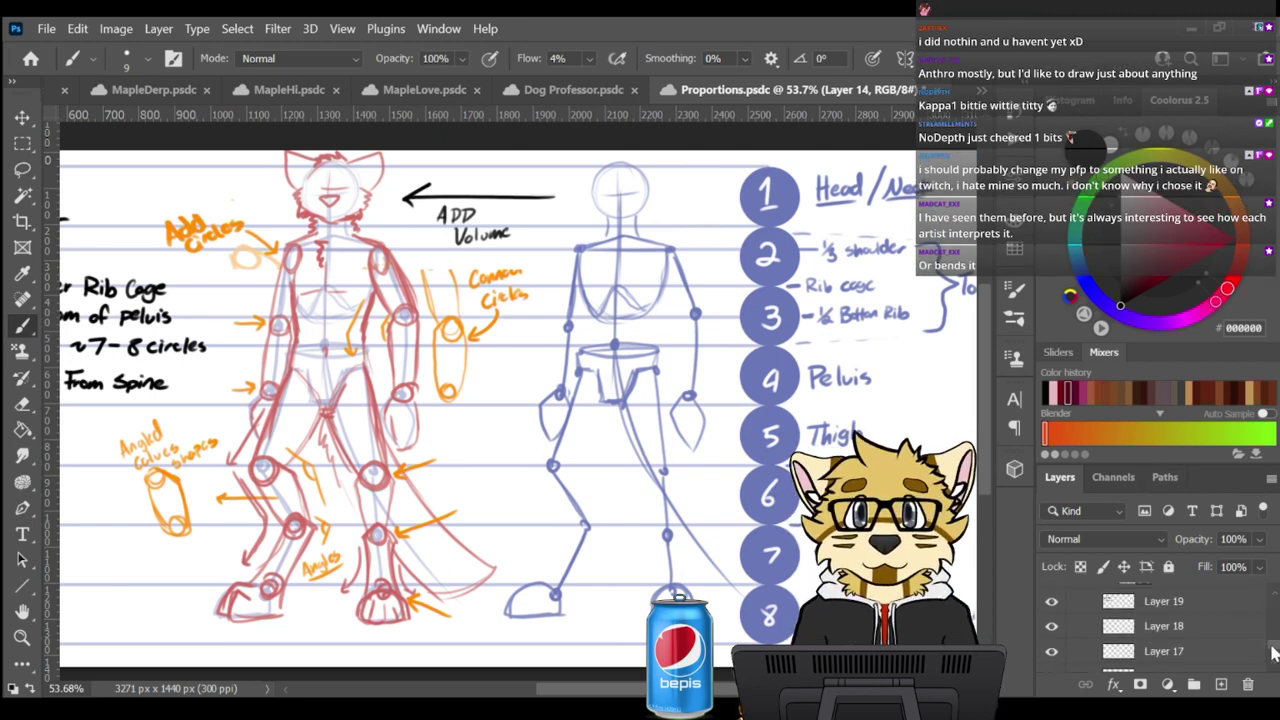
scroll(1270, 630, "down", 5)
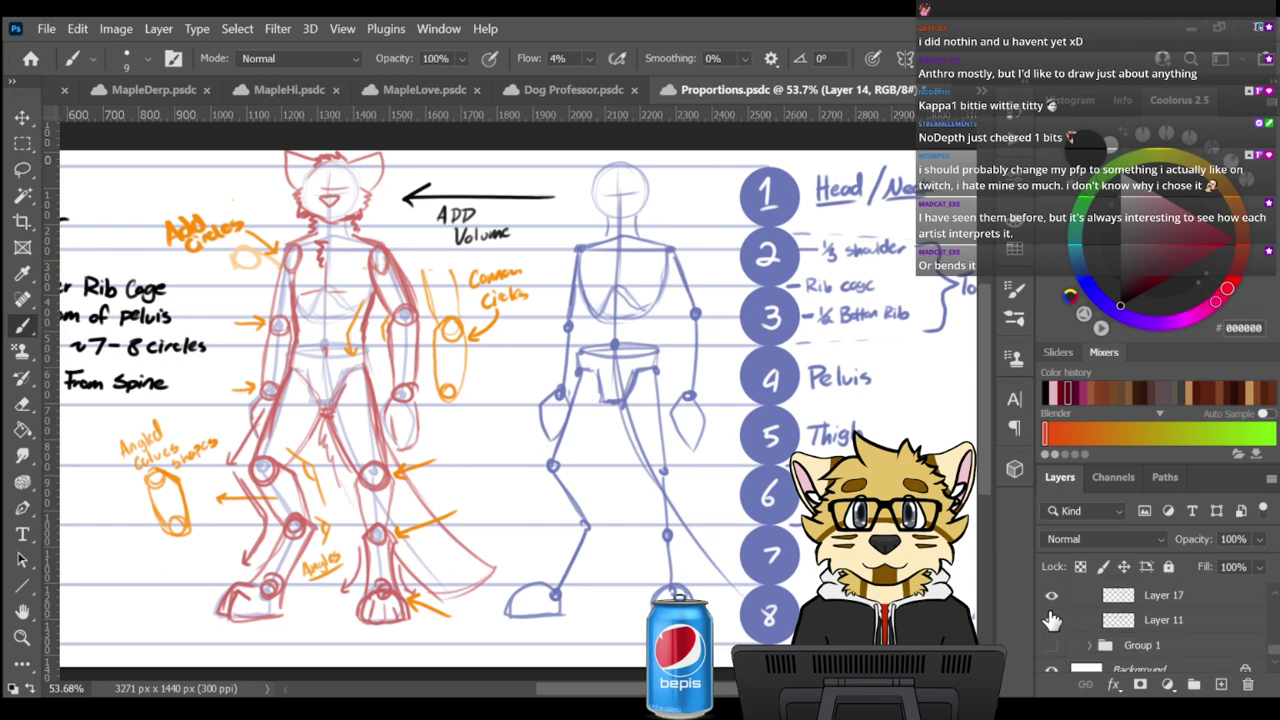
scroll(1124, 618, "up", 5)
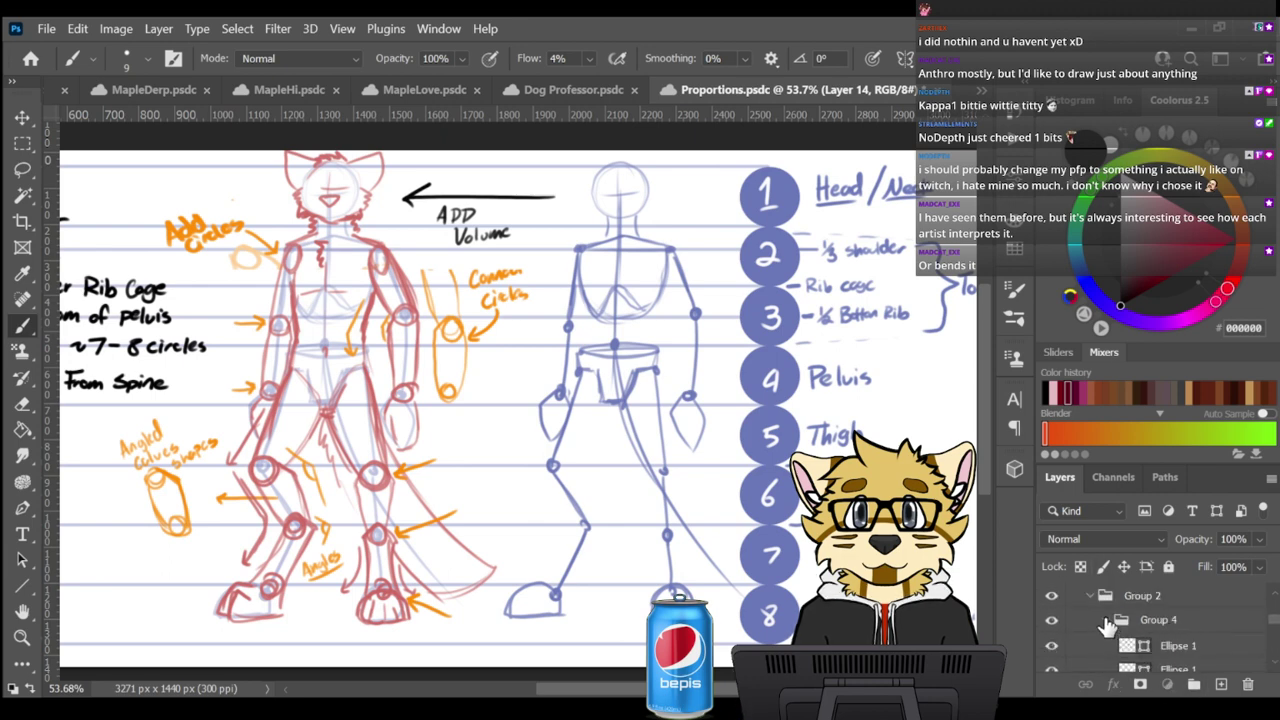
scroll(1100, 634, "down", 3)
scroll(1087, 645, "down", 2)
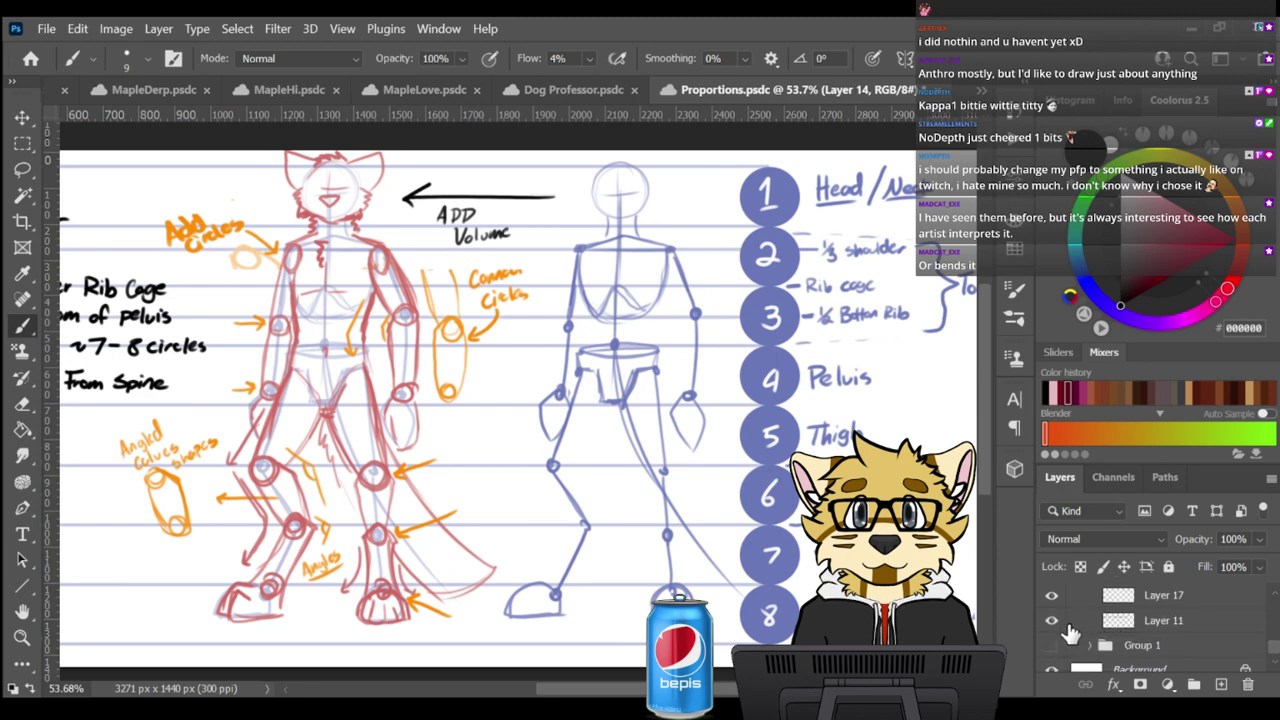
left_click(1051, 621)
left_click(1051, 621)
scroll(1058, 630, "up", 3)
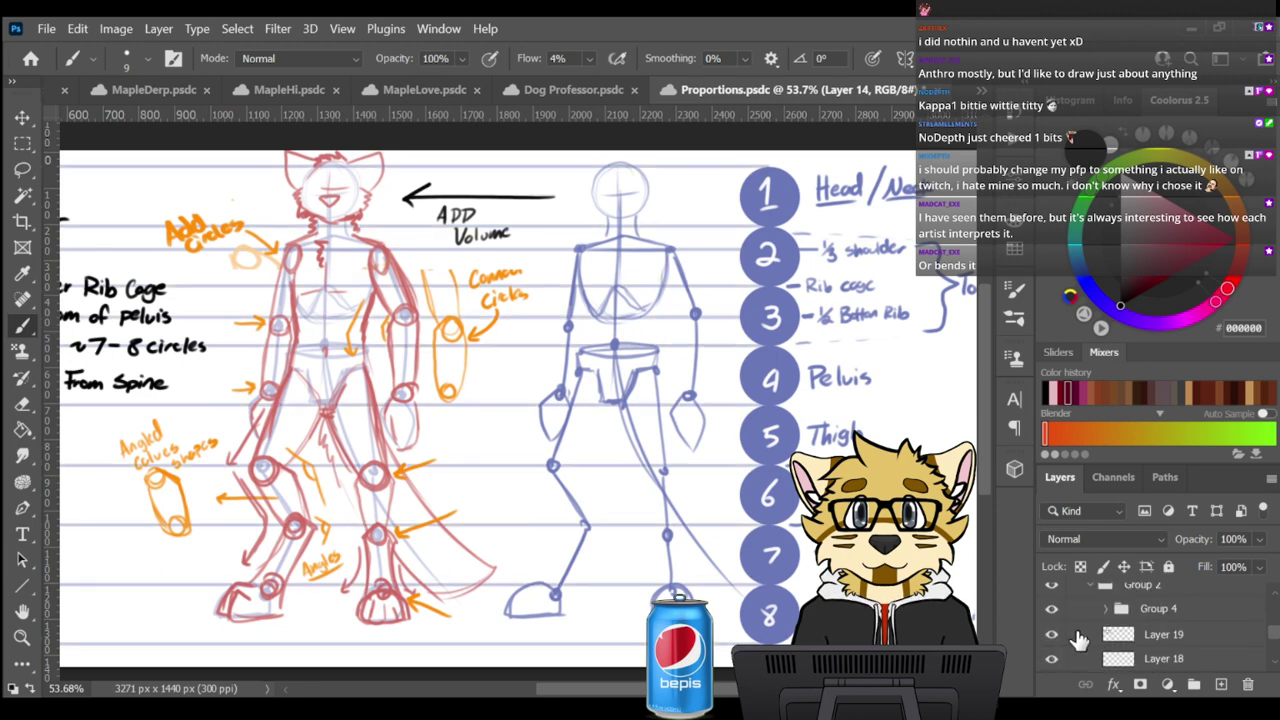
left_click(1074, 608)
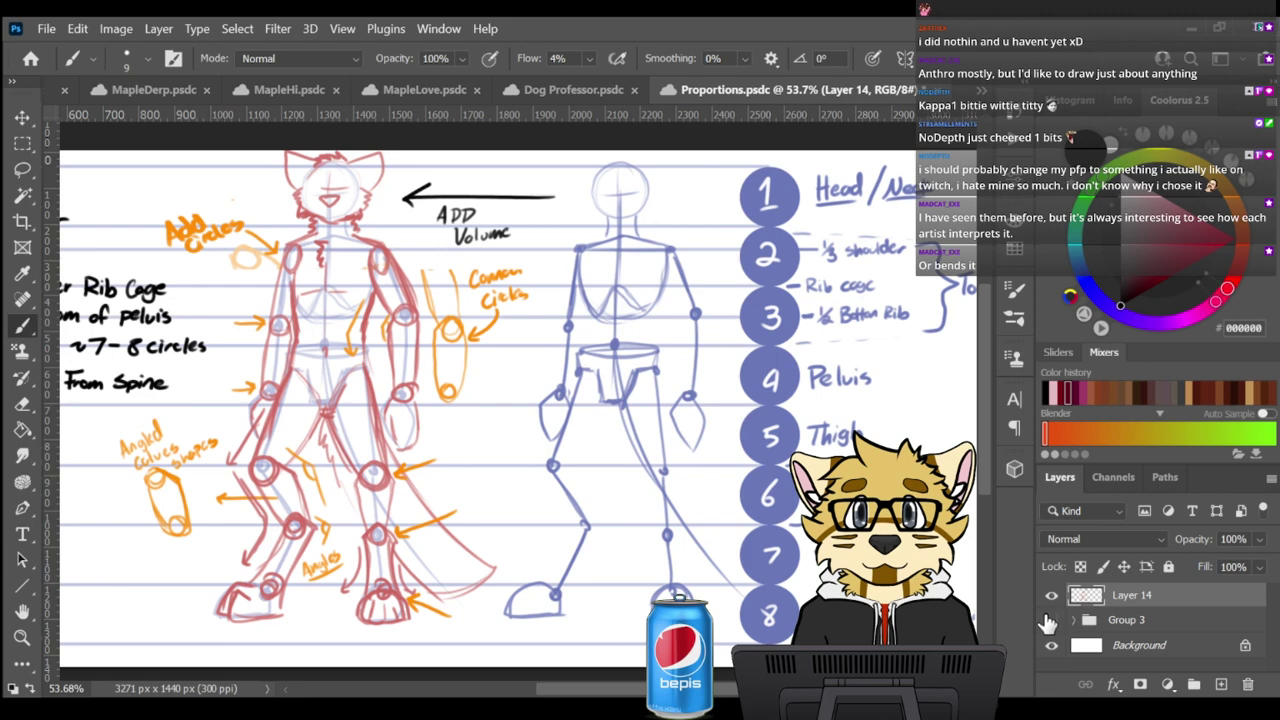
left_click(1051, 620)
left_click(1051, 620)
left_click(1073, 620)
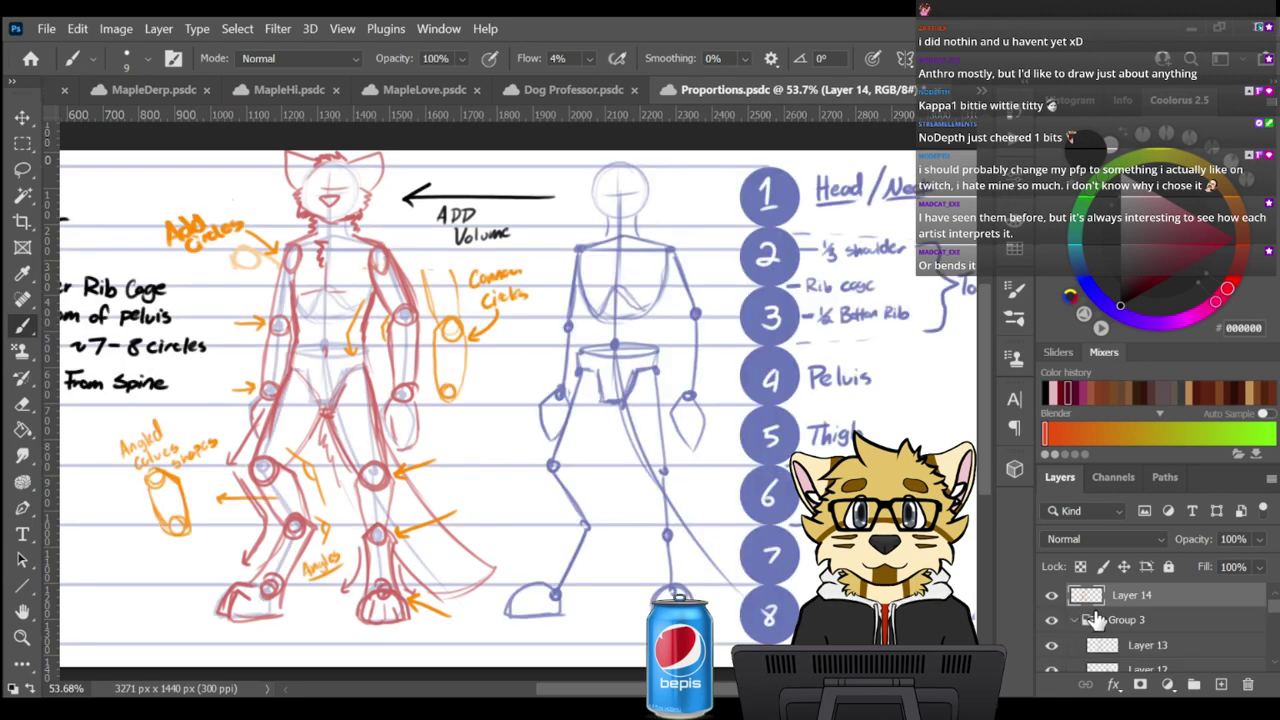
Hide Layer 12 in Group 3, which holds the blue skeleton figure beside the numbered proportion list
scroll(1088, 620, "down", 1)
left_click(1051, 621)
left_click(1051, 621)
left_click(1051, 646)
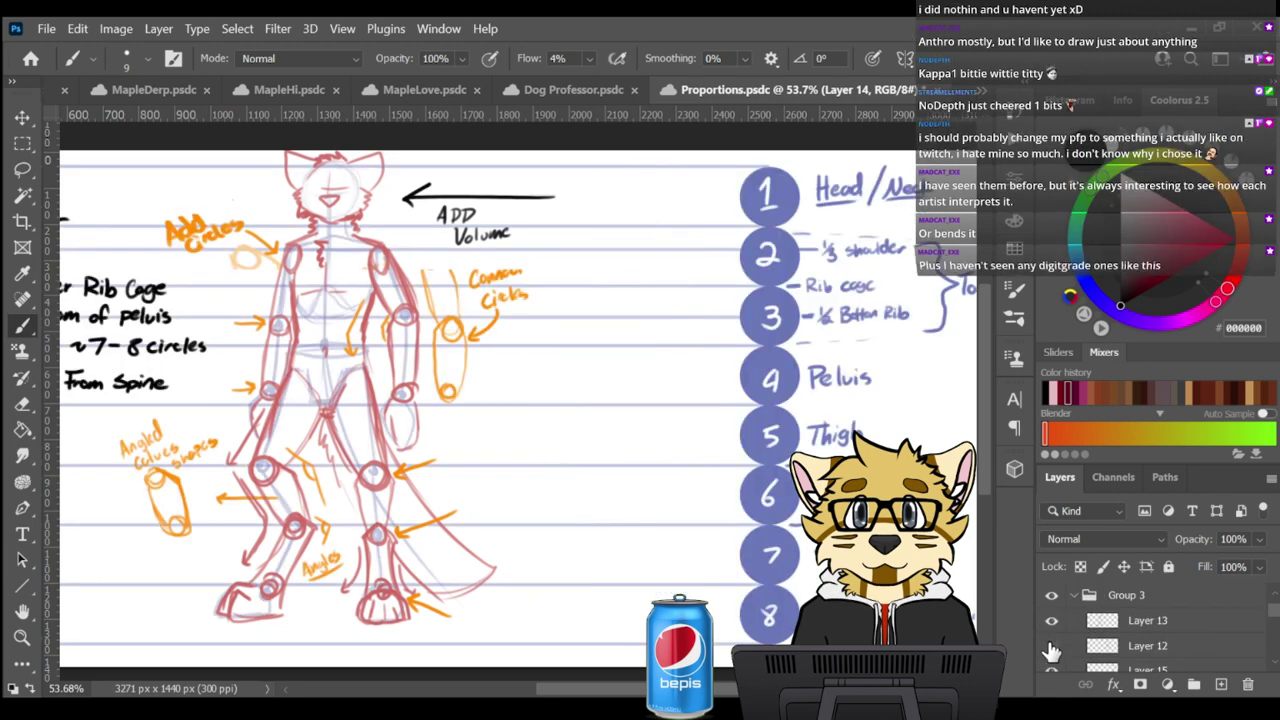
left_click(1051, 646)
left_click(1051, 646)
left_click(1051, 647)
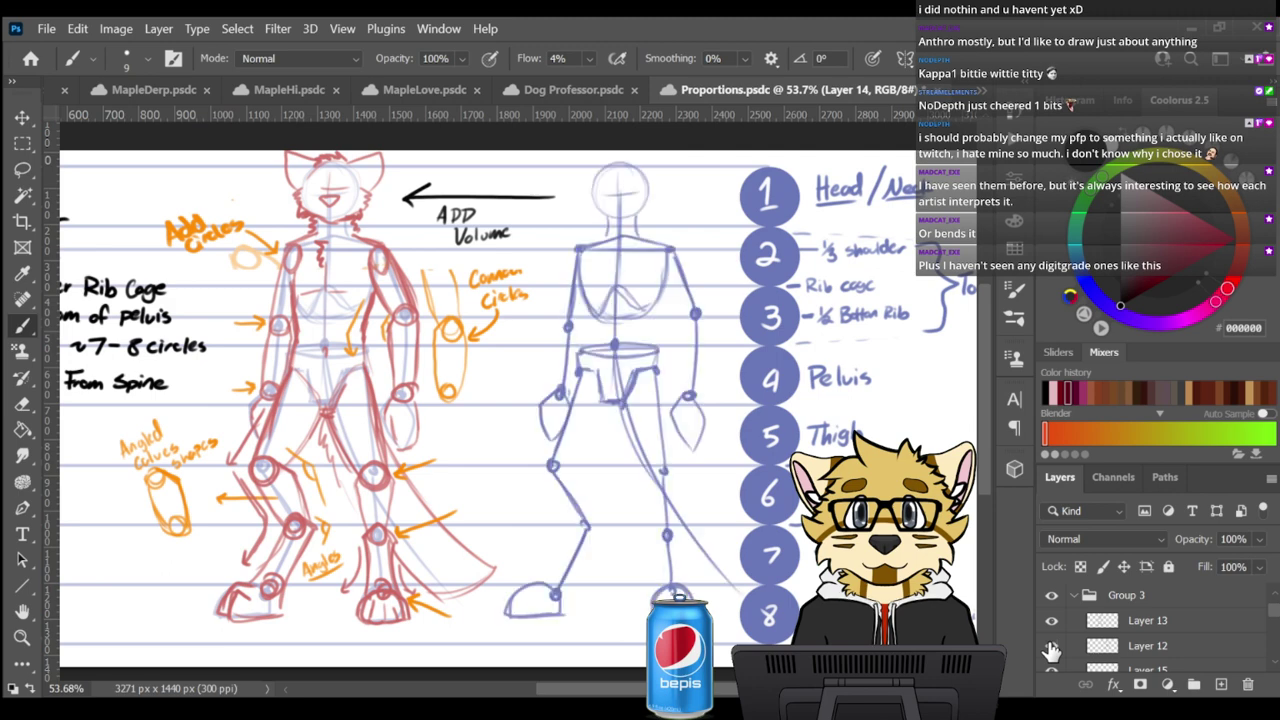
left_click(1051, 647)
left_click(1051, 647)
left_click(1051, 647)
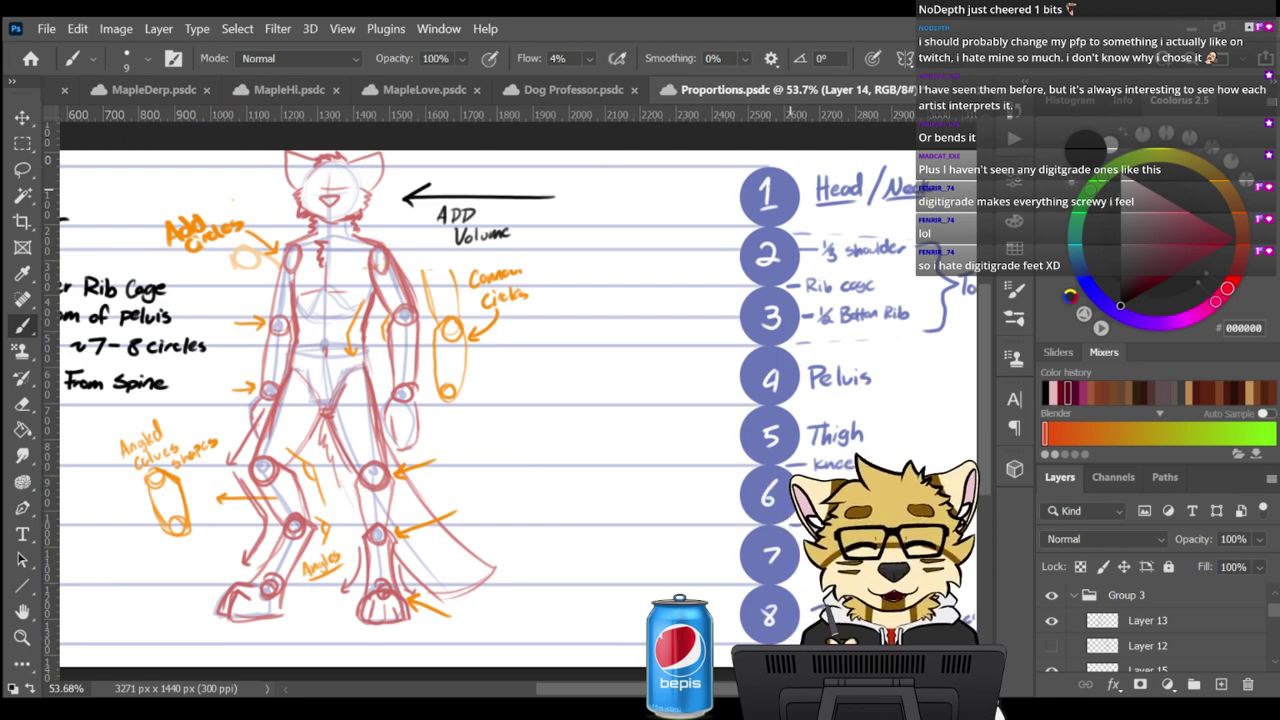
left_click_drag(814, 212, 918, 206)
key("ctrl+z")
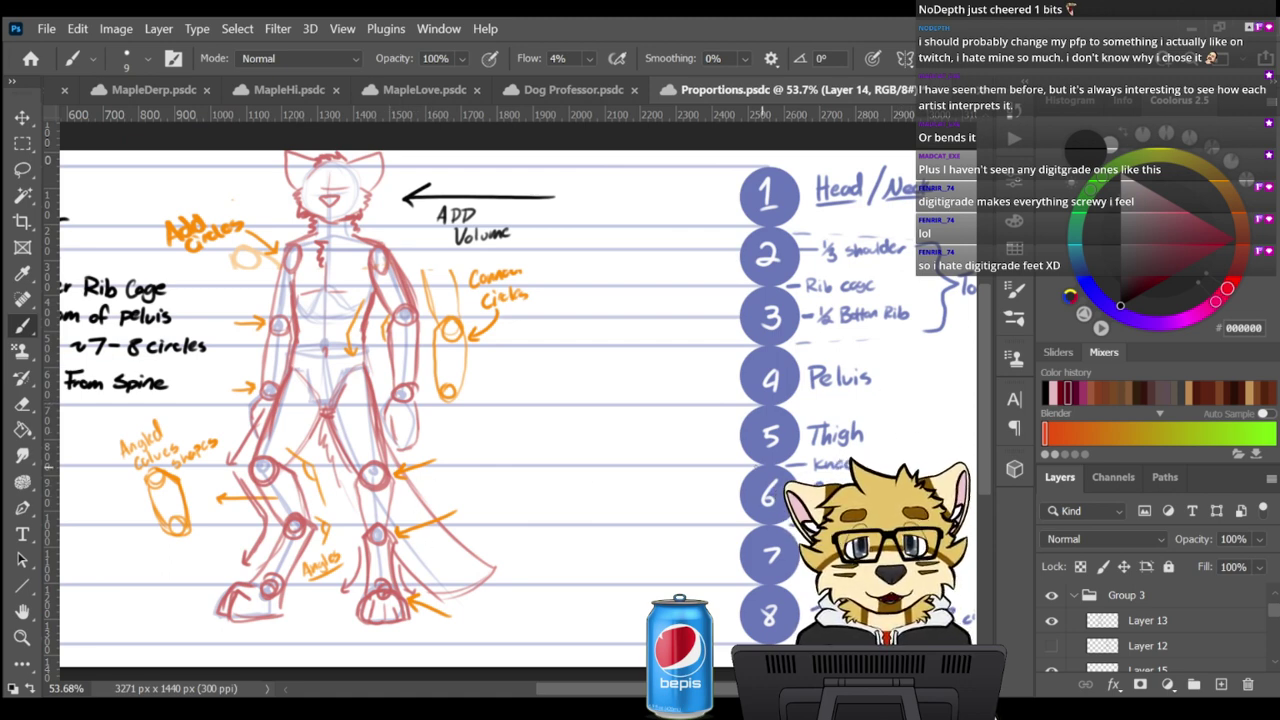
mouse_move(774, 465)
left_mouse_down()
mouse_move(350, 474)
mouse_move(346, 488)
mouse_move(390, 505)
left_mouse_up()
key("ctrl+z")
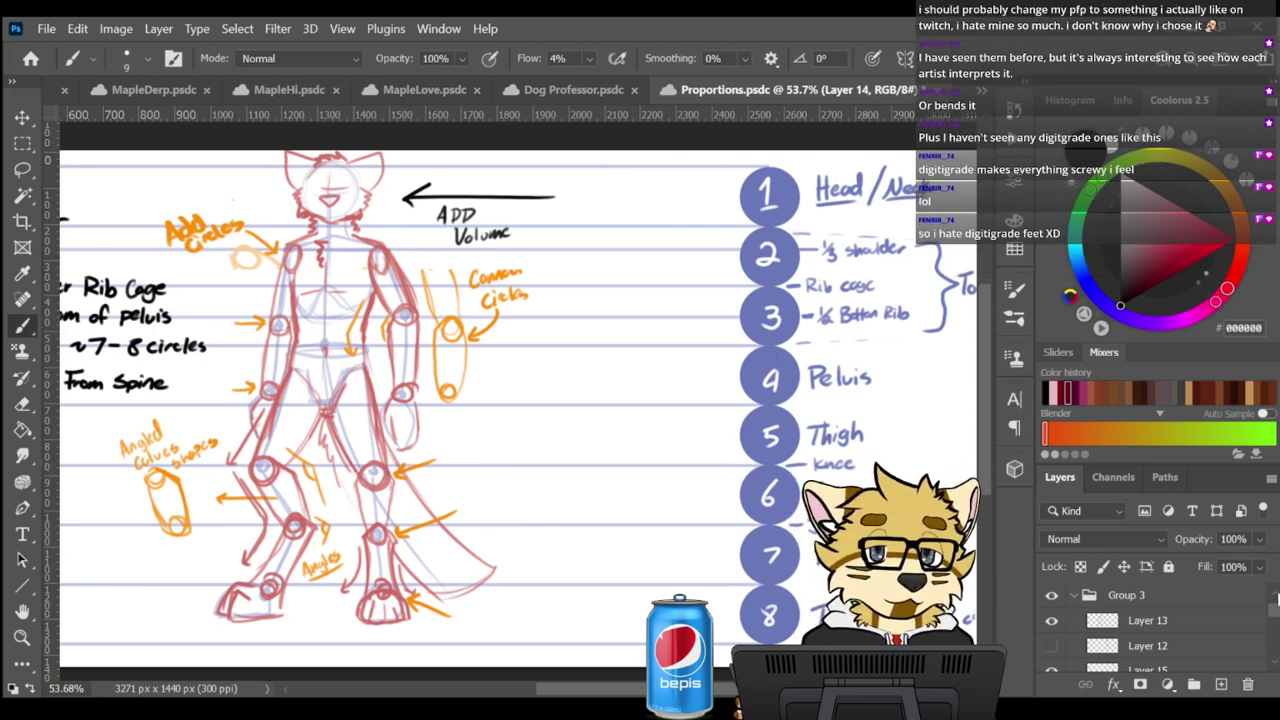
Add a new empty layer directly above Layer 14
left_click(1229, 605)
left_click_drag(1273, 608, 1273, 598)
left_click(1232, 600)
left_click(1221, 685)
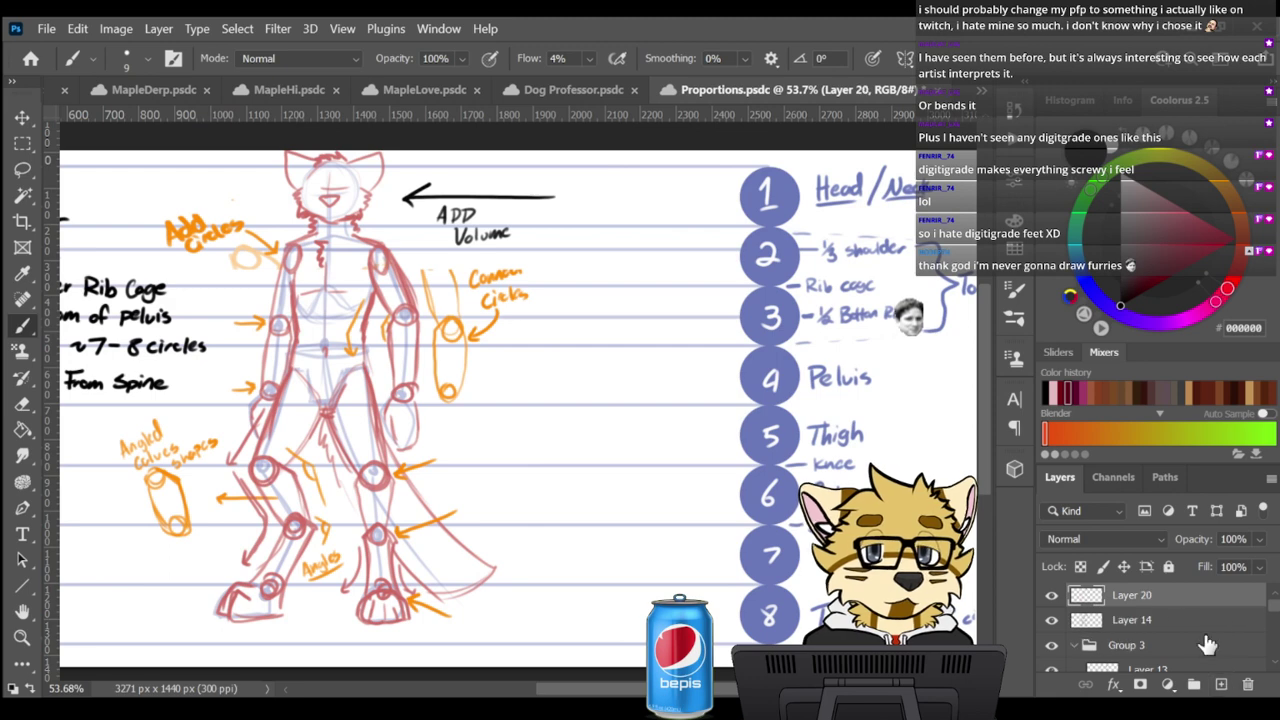
Undo the test stroke beside the knee and set the brush flow to 100%
mouse_move(396, 466)
left_mouse_down()
mouse_move(370, 468)
mouse_move(402, 500)
left_mouse_up()
key("ctrl+z")
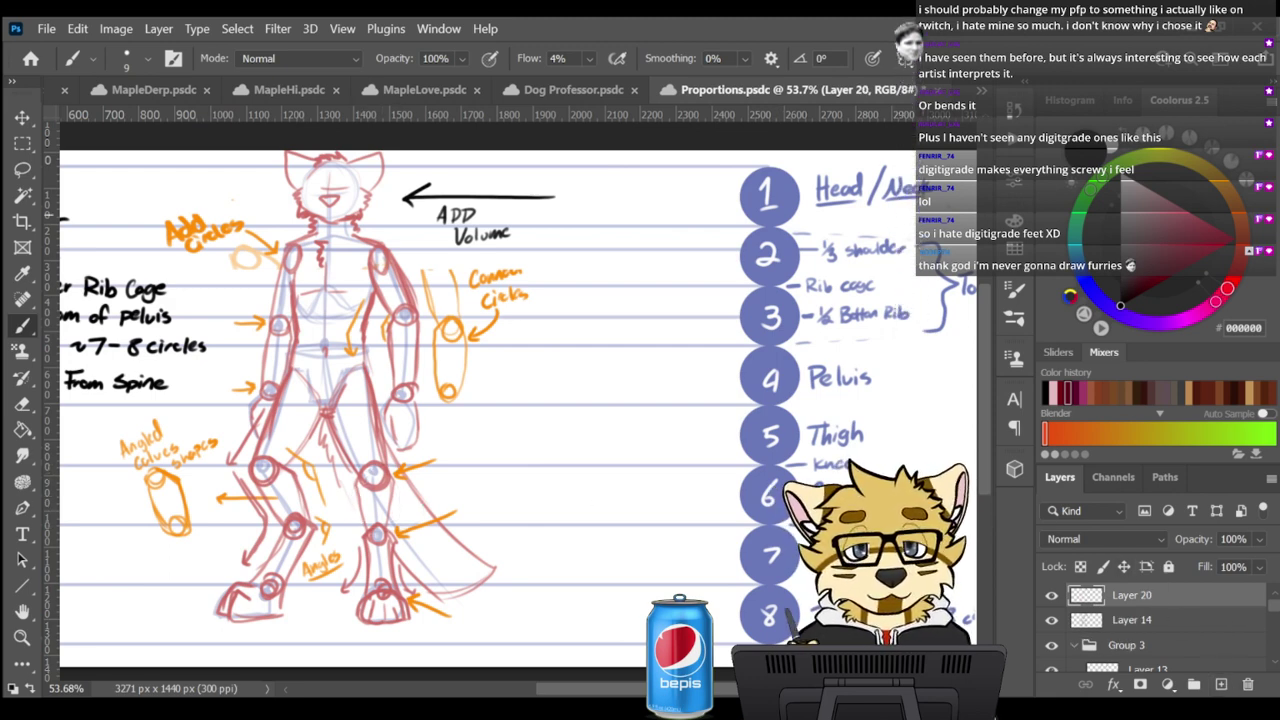
key("shift+0")
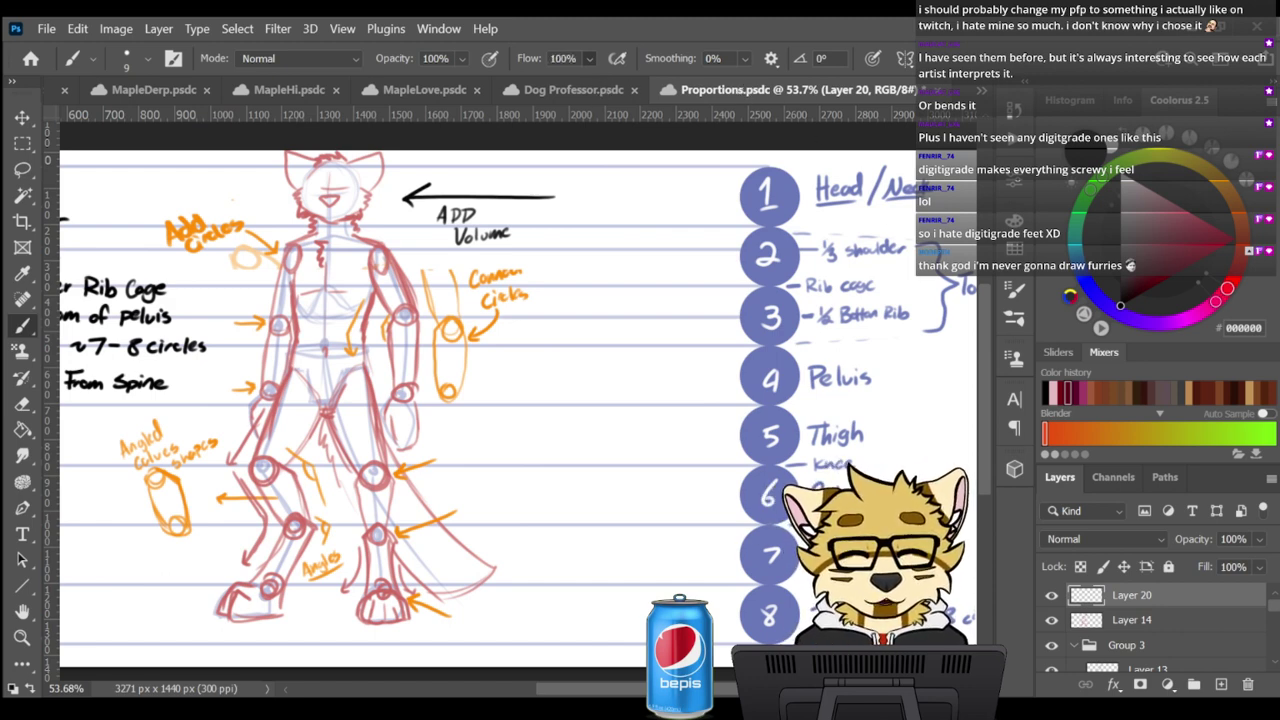
Try to mark the segment between the ankle joint and the foot with a black bracket beside the figure's straight leg
left_click_drag(370, 520, 384, 524)
key("ctrl+z")
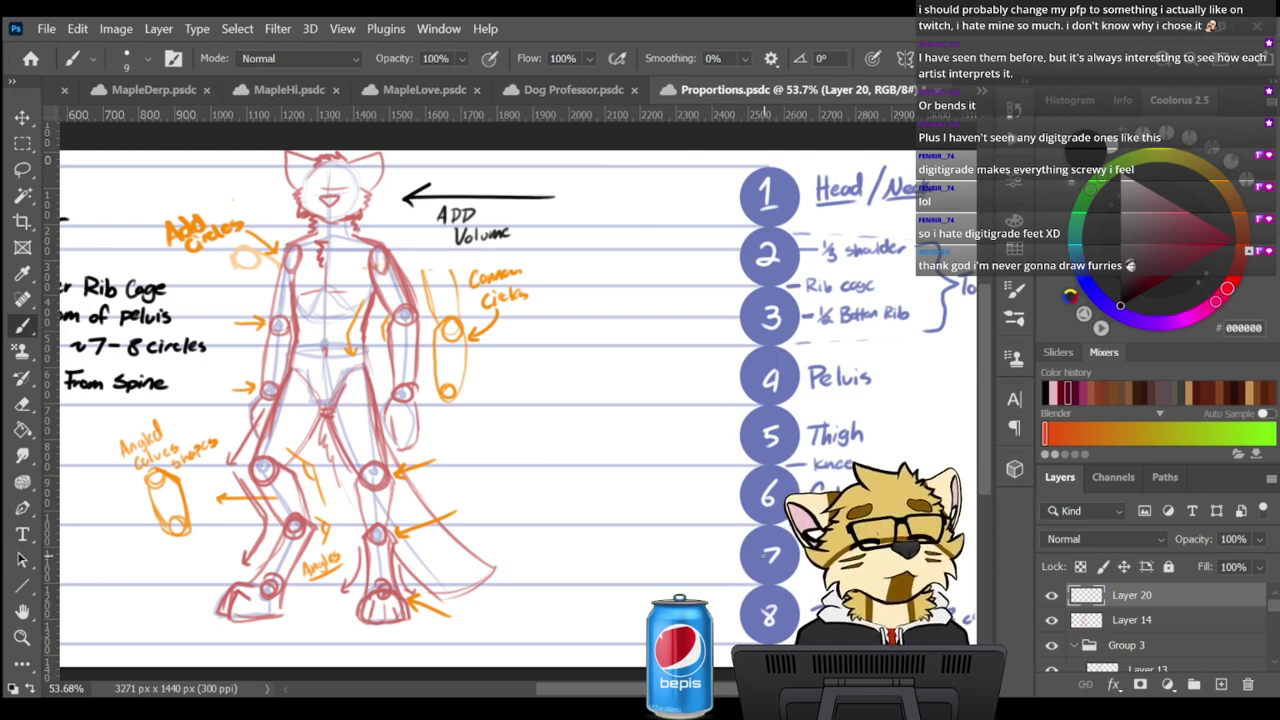
mouse_move(398, 533)
left_mouse_down()
mouse_move(401, 584)
mouse_move(478, 573)
left_mouse_up()
key("ctrl+z")
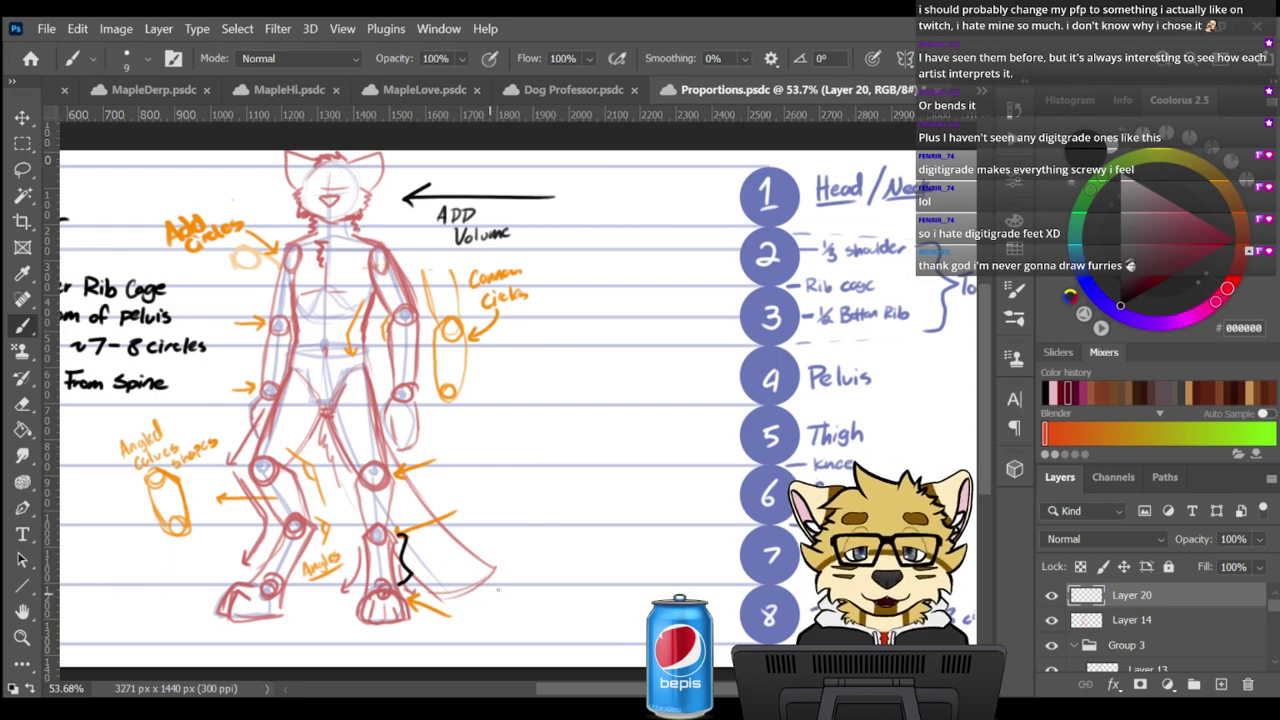
key("ctrl+z")
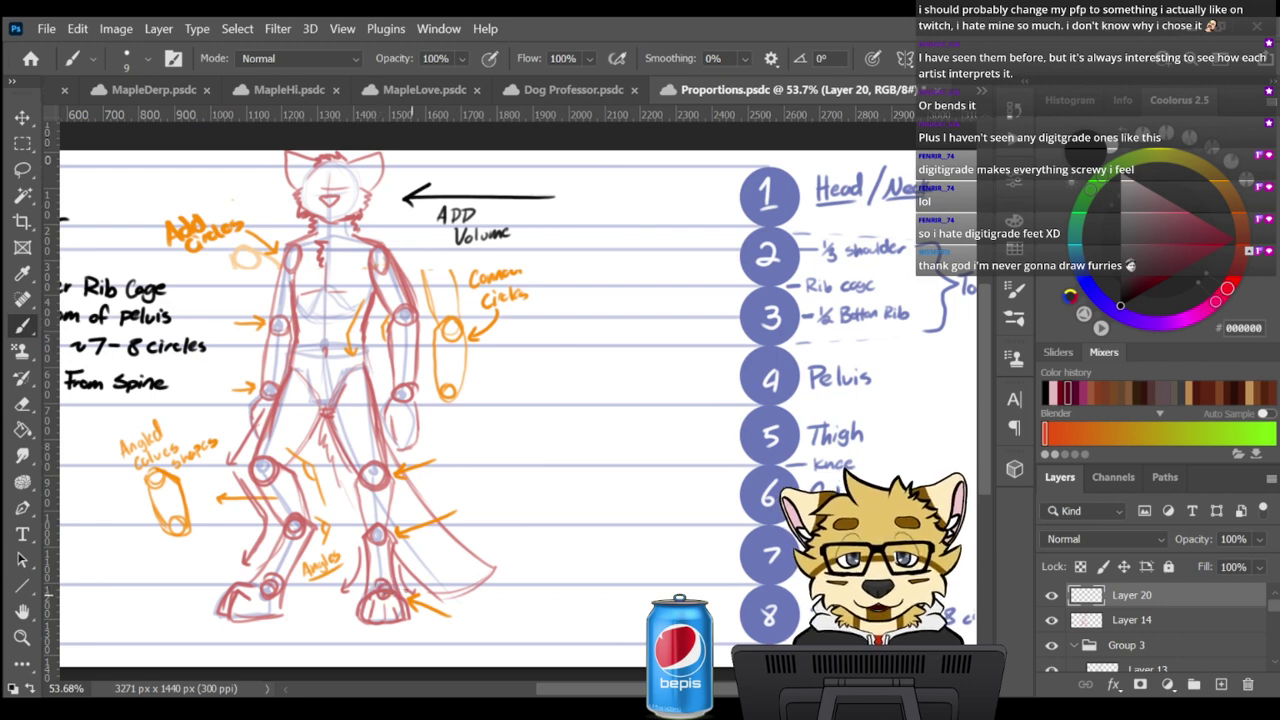
left_click_drag(395, 582, 758, 582)
key("ctrl+z")
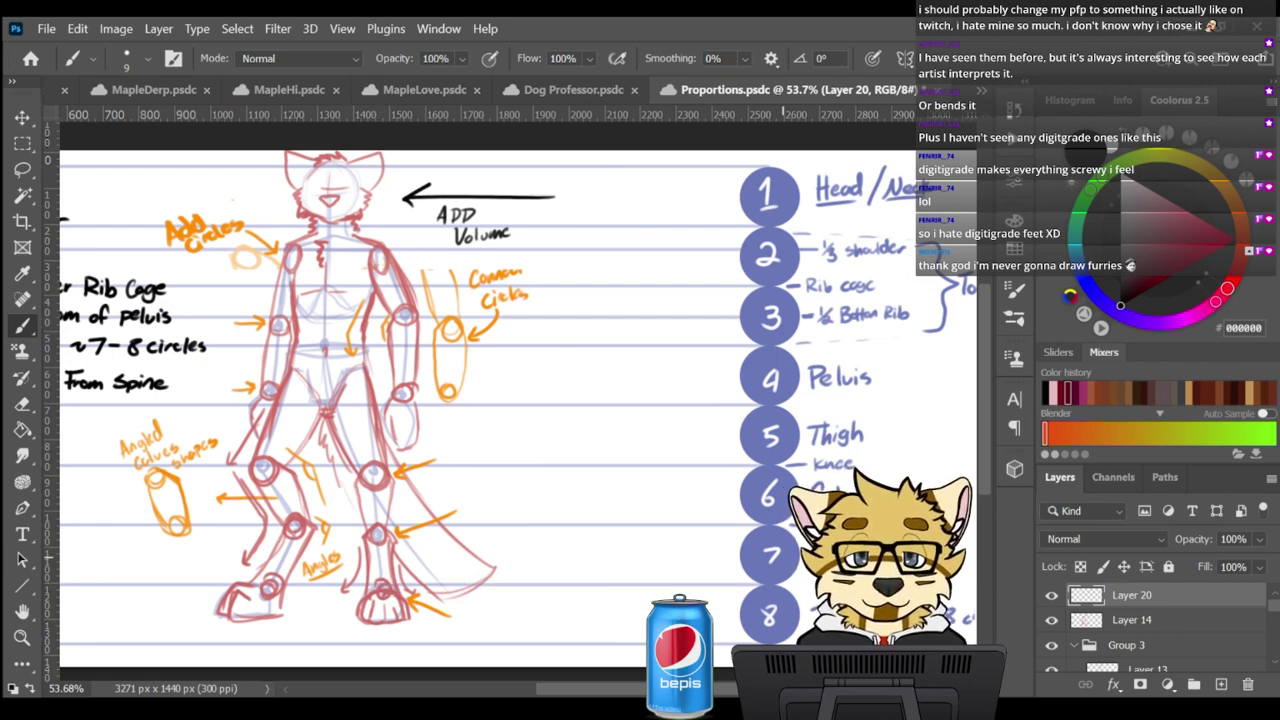
mouse_move(392, 531)
left_mouse_down()
mouse_move(408, 534)
mouse_move(404, 580)
mouse_move(393, 580)
left_mouse_up()
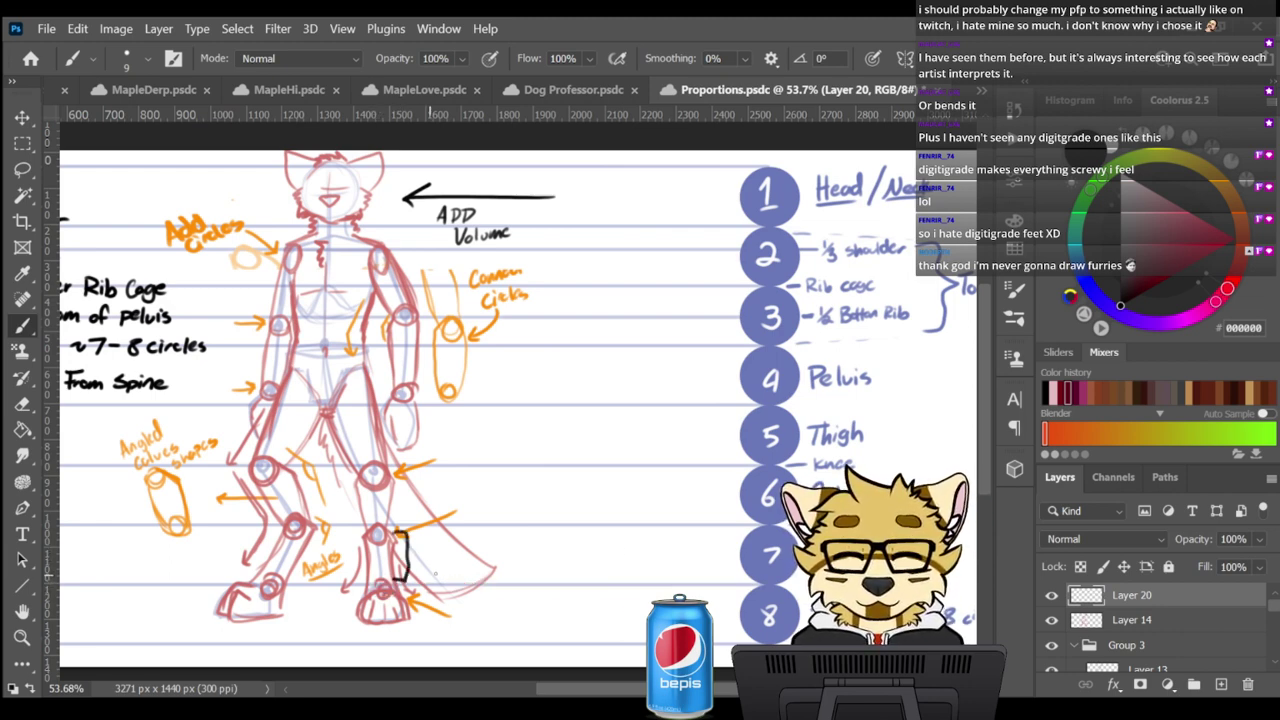
key("ctrl+z")
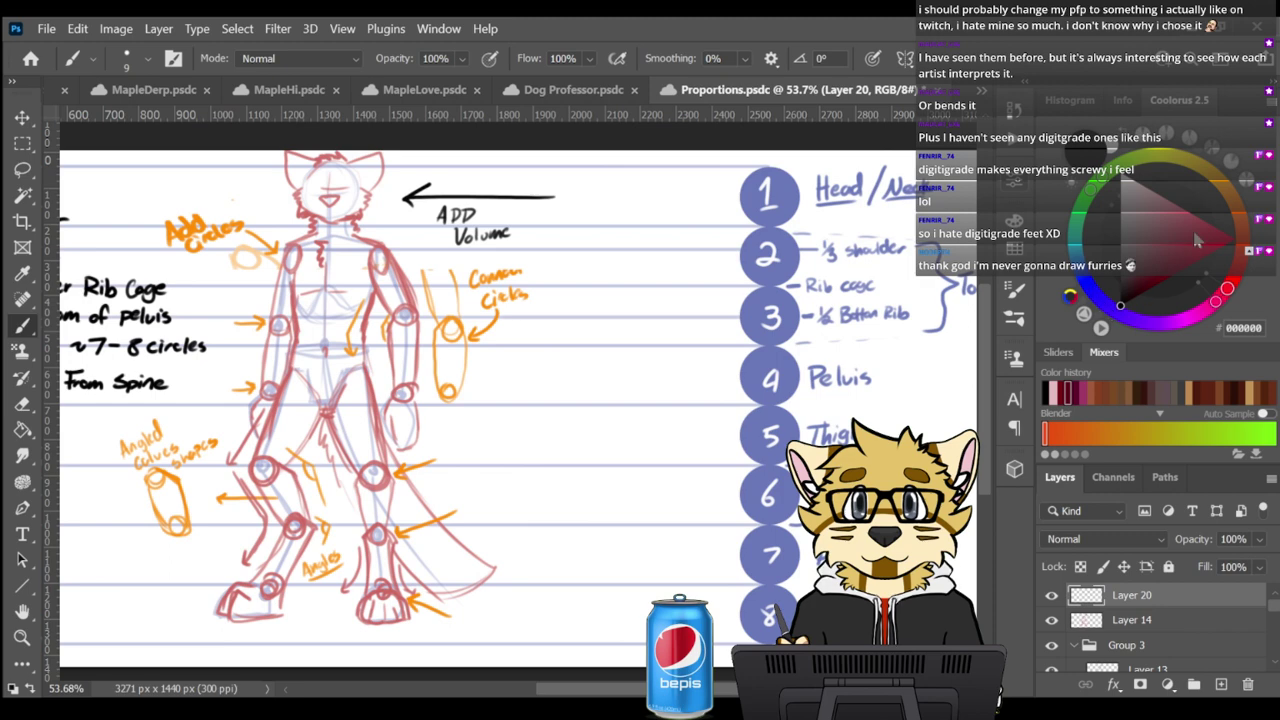
Choose the blue #4634D2 and enable airbrush-style build-up on a 19 px brush
left_click(1096, 296)
left_click(1192, 237)
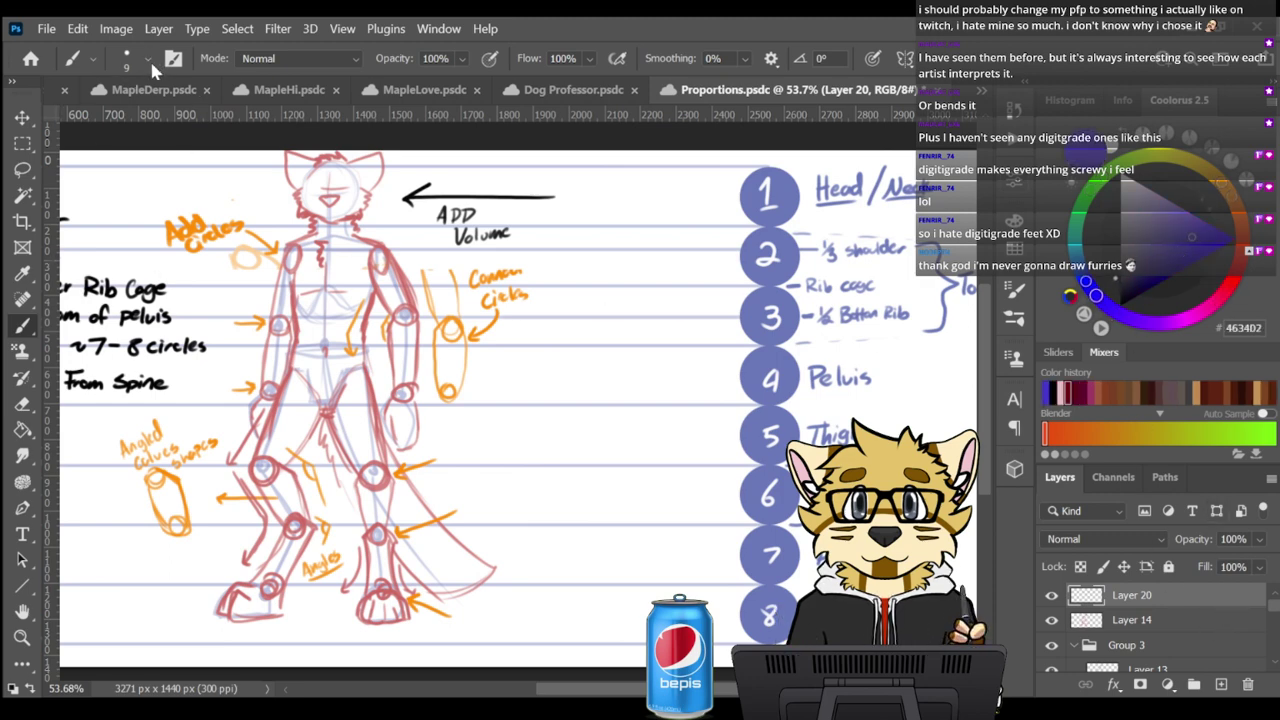
left_click(617, 58)
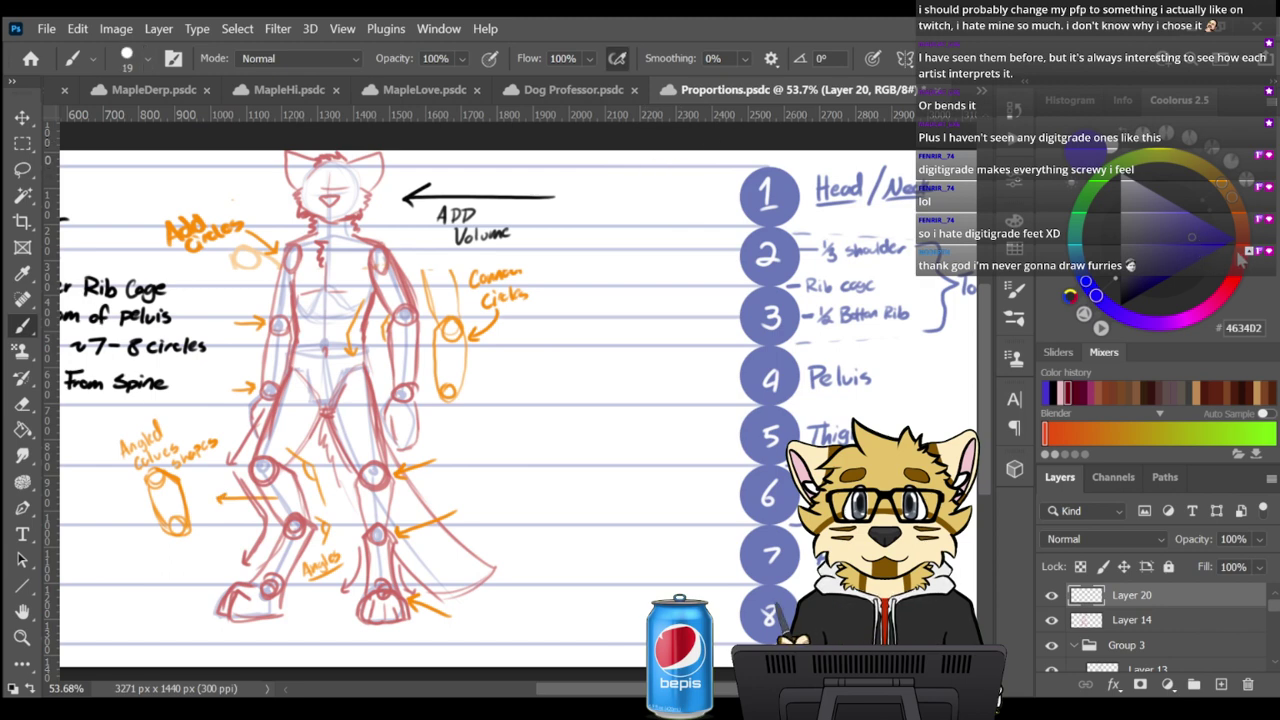
left_click(1229, 275)
left_click_drag(1200, 250, 1243, 237)
left_click(1122, 163)
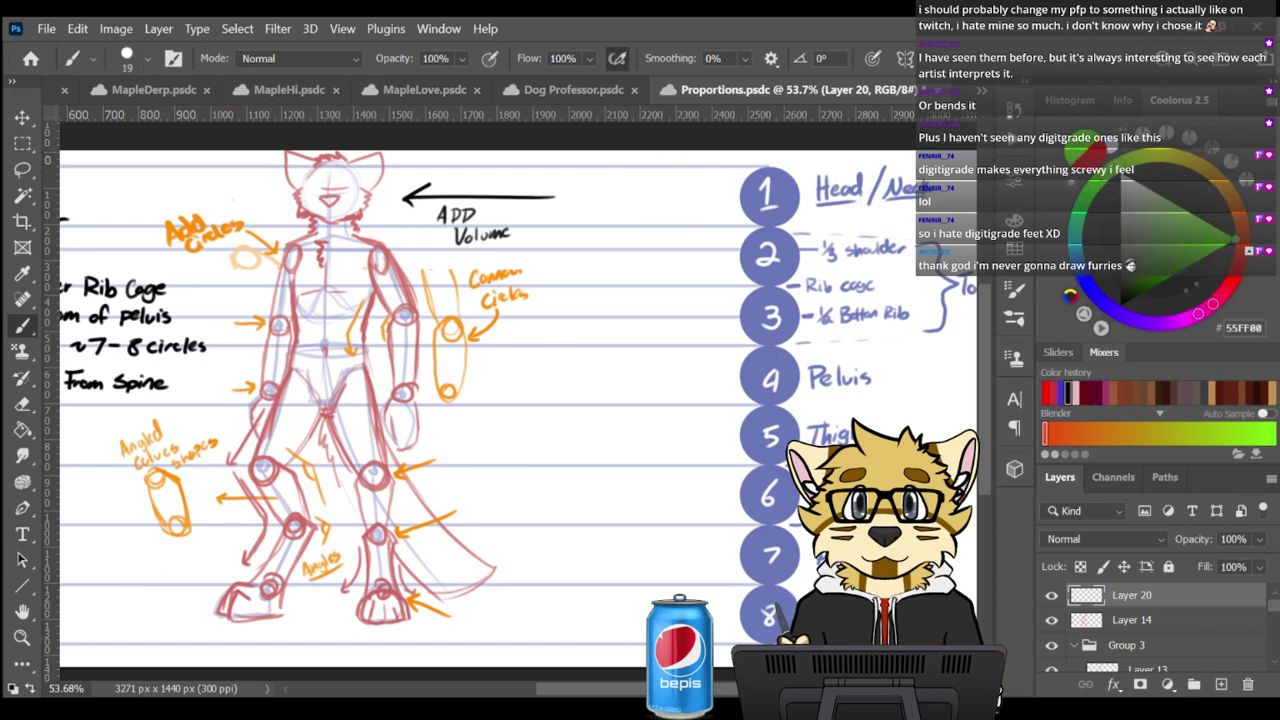
mouse_move(656, 167)
left_mouse_down()
mouse_move(694, 191)
mouse_move(664, 164)
left_mouse_up()
key("ctrl+z")
Choose a dark blue and sketch the head circle in the empty space level with the Head/Neck label
left_click(1109, 306)
left_click(1163, 281)
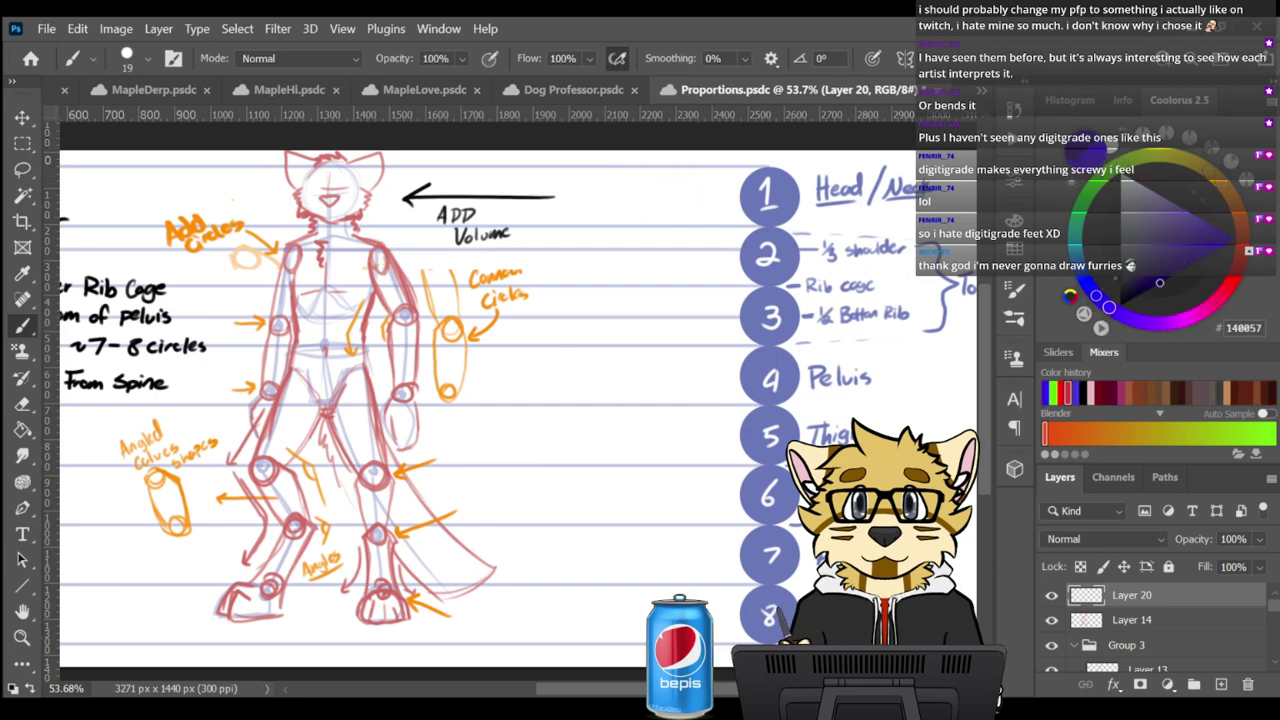
mouse_move(640, 165)
left_mouse_down()
mouse_move(670, 171)
mouse_move(657, 217)
mouse_move(647, 163)
mouse_move(679, 208)
mouse_move(626, 189)
mouse_move(677, 170)
mouse_move(660, 223)
mouse_move(619, 186)
mouse_move(678, 188)
mouse_move(675, 203)
mouse_move(628, 198)
mouse_move(653, 162)
mouse_move(672, 211)
mouse_move(622, 196)
left_mouse_up()
key("ctrl+z")
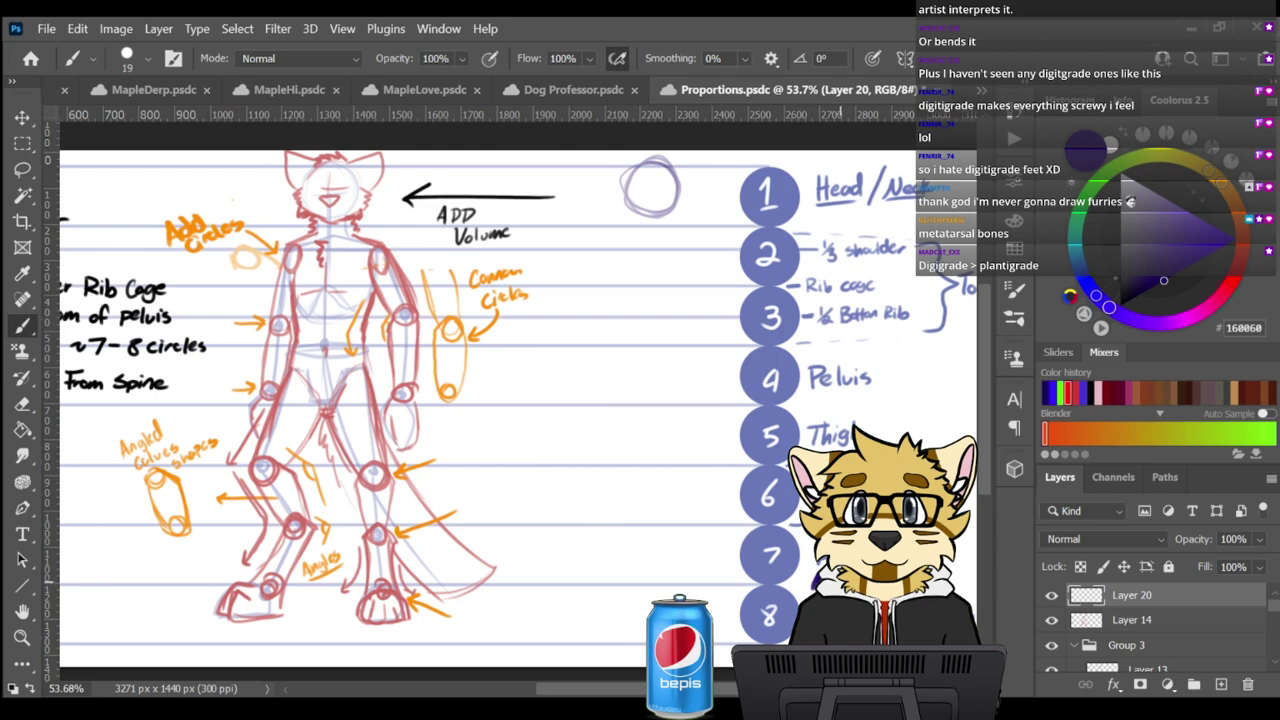
Reduce the brush to 8 px and erase the rough head circle beside the Head/Neck label
key("bracketleft")
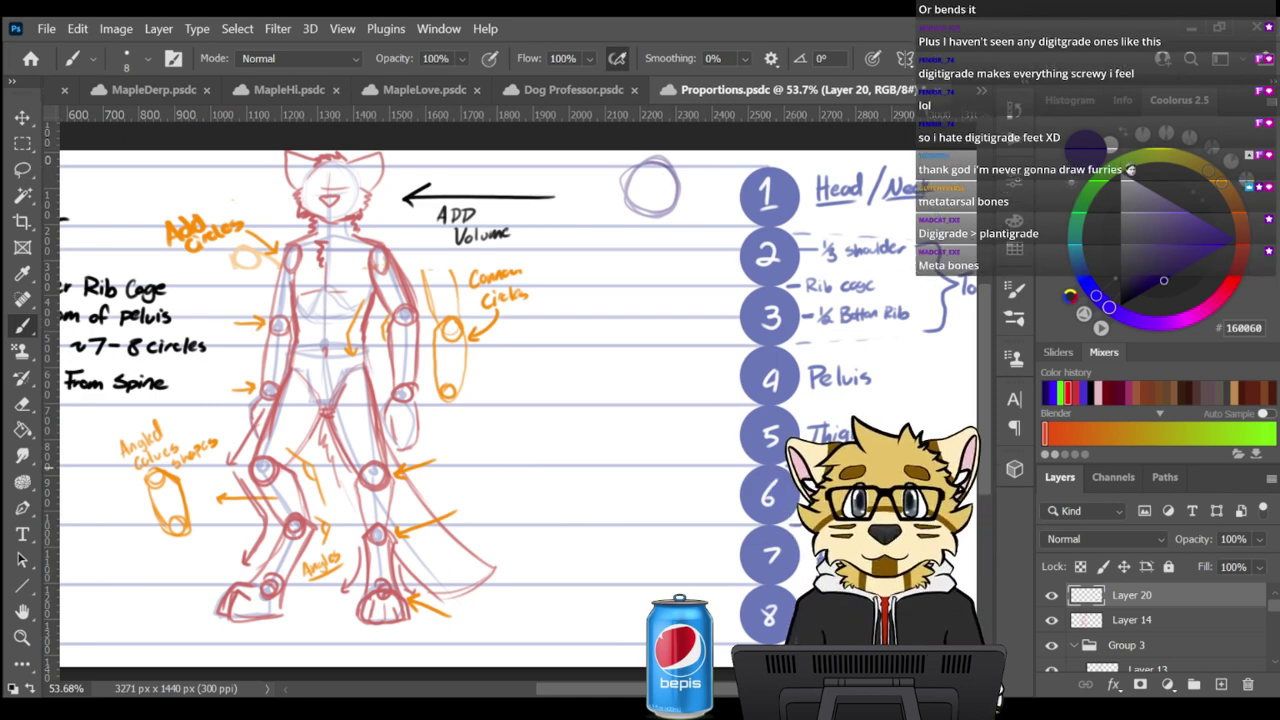
key("e")
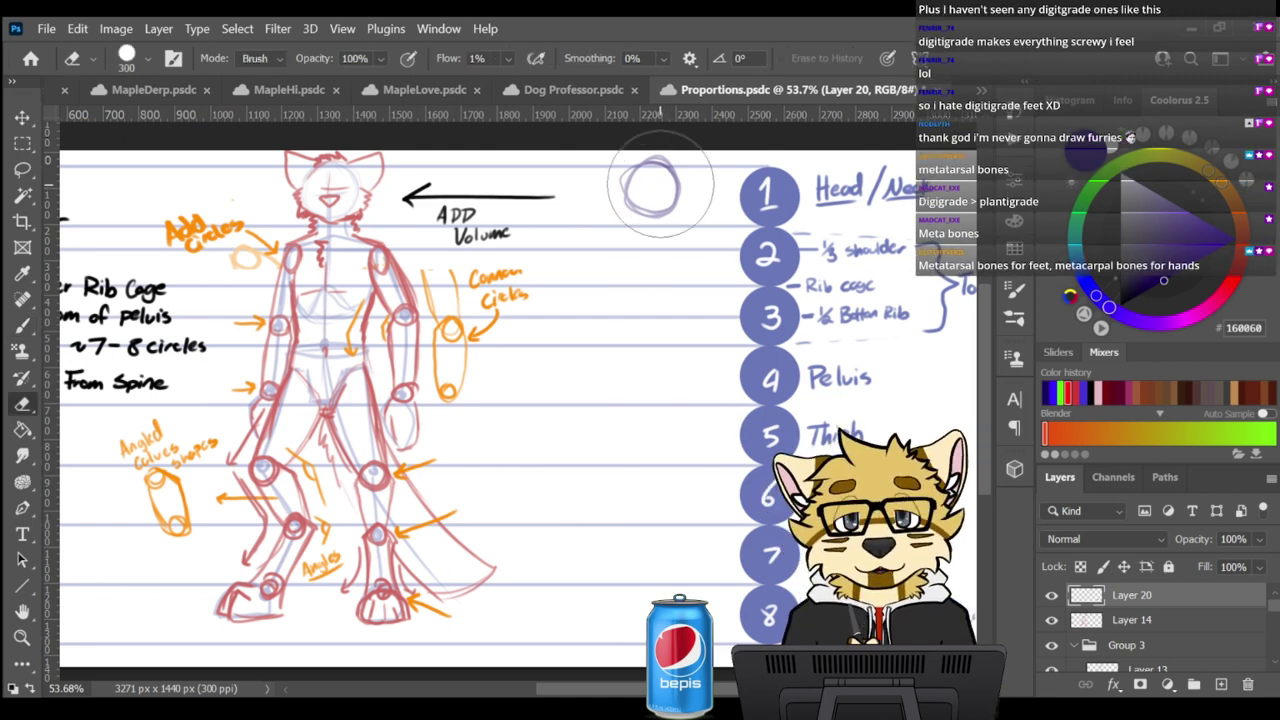
left_click_drag(450, 58, 540, 62)
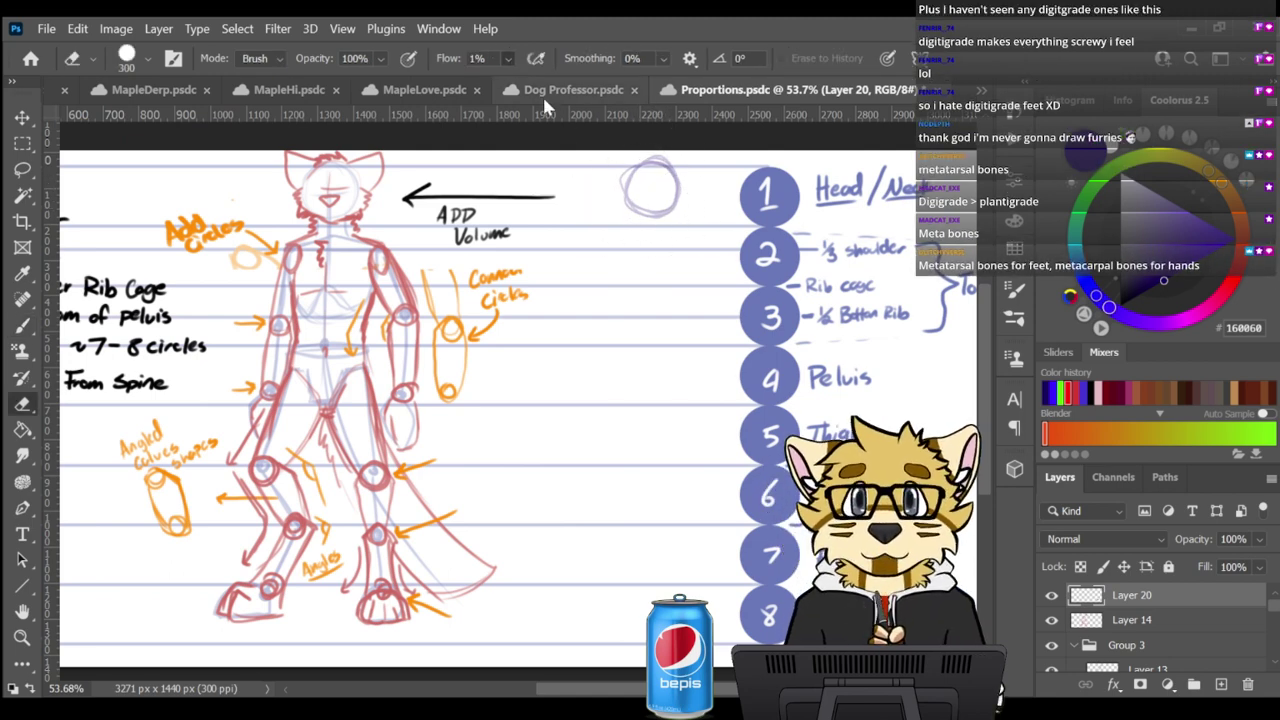
left_click_drag(676, 170, 642, 221)
left_click(33, 316)
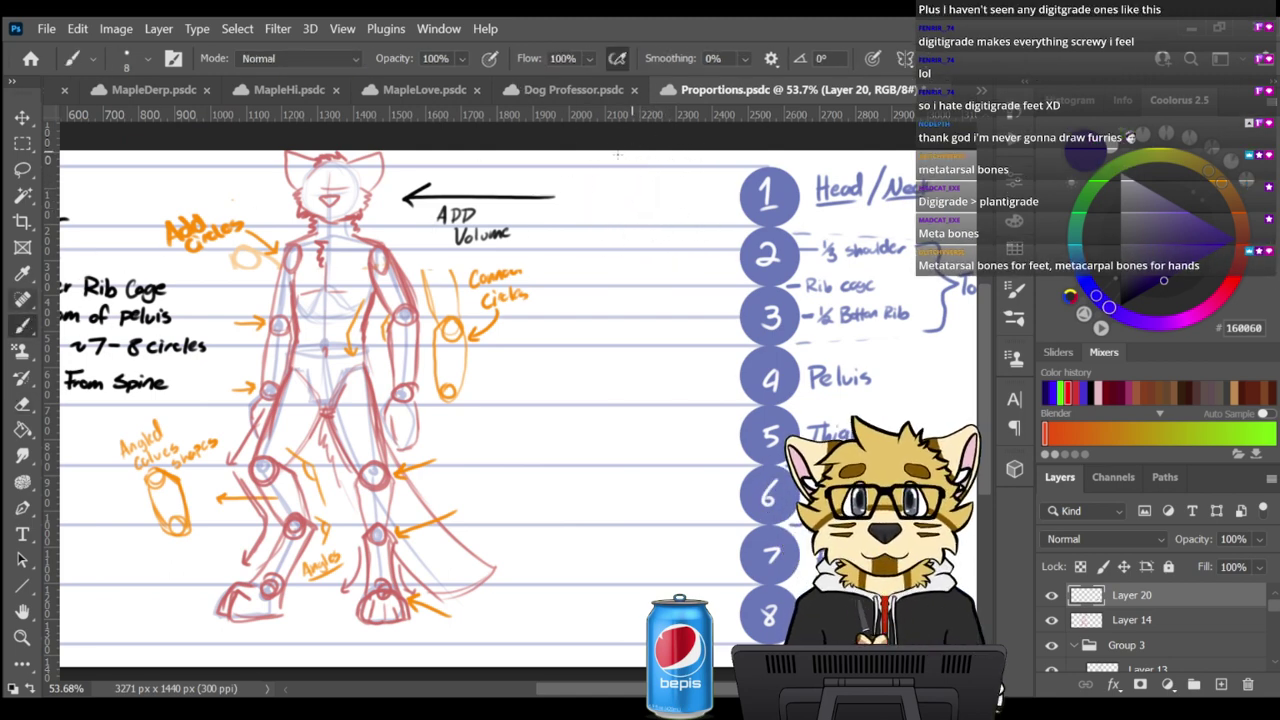
Redraw the head as a cleaner circle level with the Head/Neck label and begin its inner guide lines
left_click_drag(646, 161, 676, 166)
mouse_move(645, 207)
left_mouse_down()
mouse_move(690, 172)
mouse_move(650, 212)
mouse_move(690, 205)
mouse_move(642, 165)
left_mouse_up()
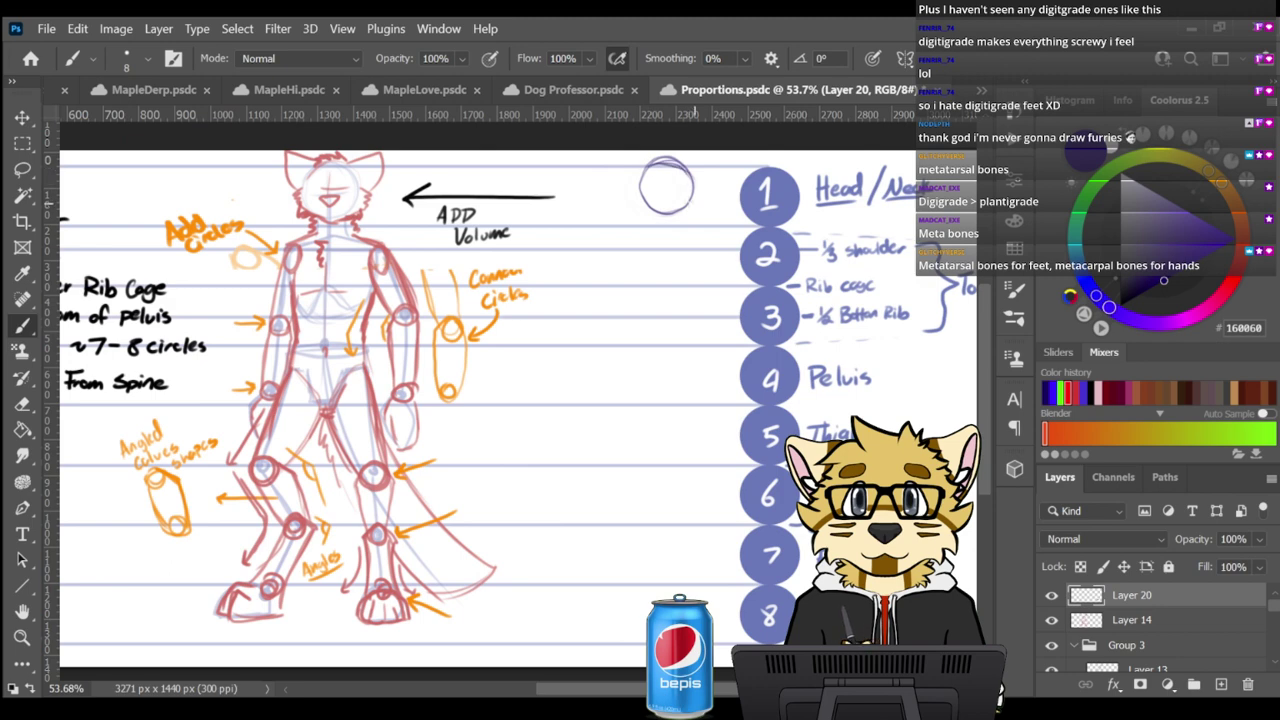
left_click_drag(693, 202, 679, 161)
key("ctrl+z")
left_click_drag(641, 203, 686, 172)
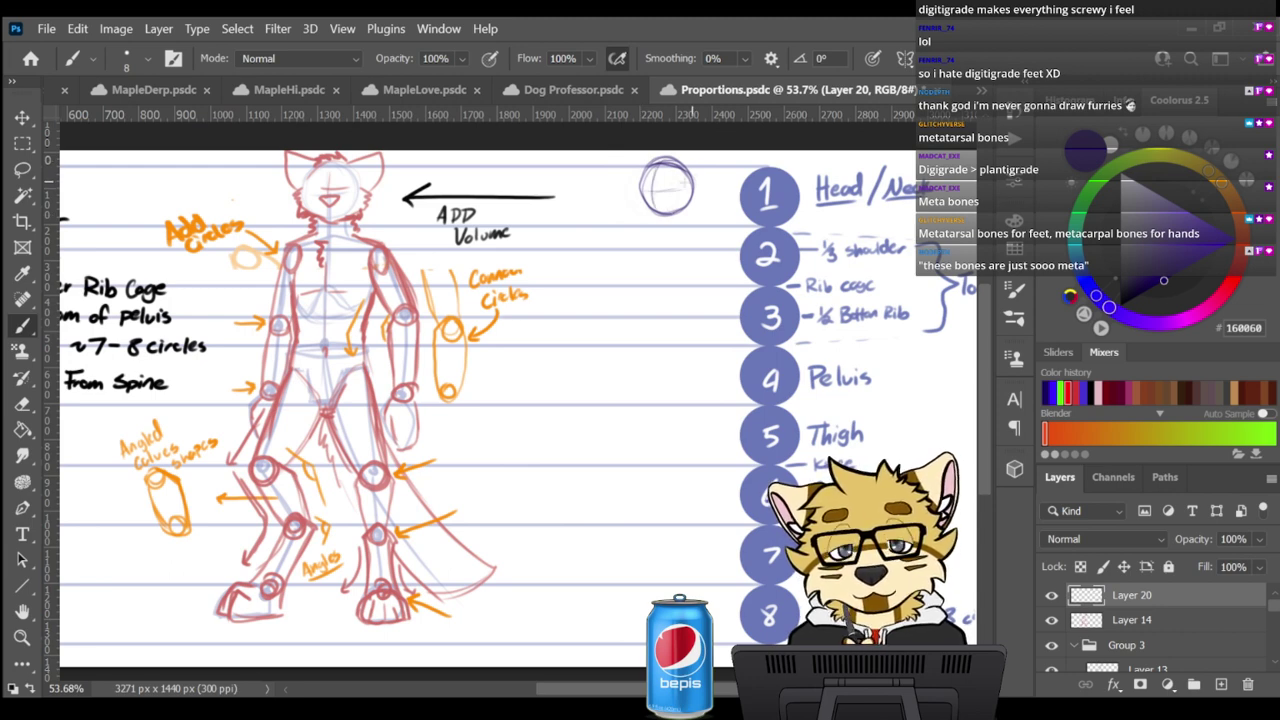
Rework the curved eye line and the vertical centre line inside the head circle
mouse_move(683, 175)
left_mouse_down()
mouse_move(685, 201)
mouse_move(689, 175)
mouse_move(604, 225)
left_mouse_up()
key("ctrl+z")
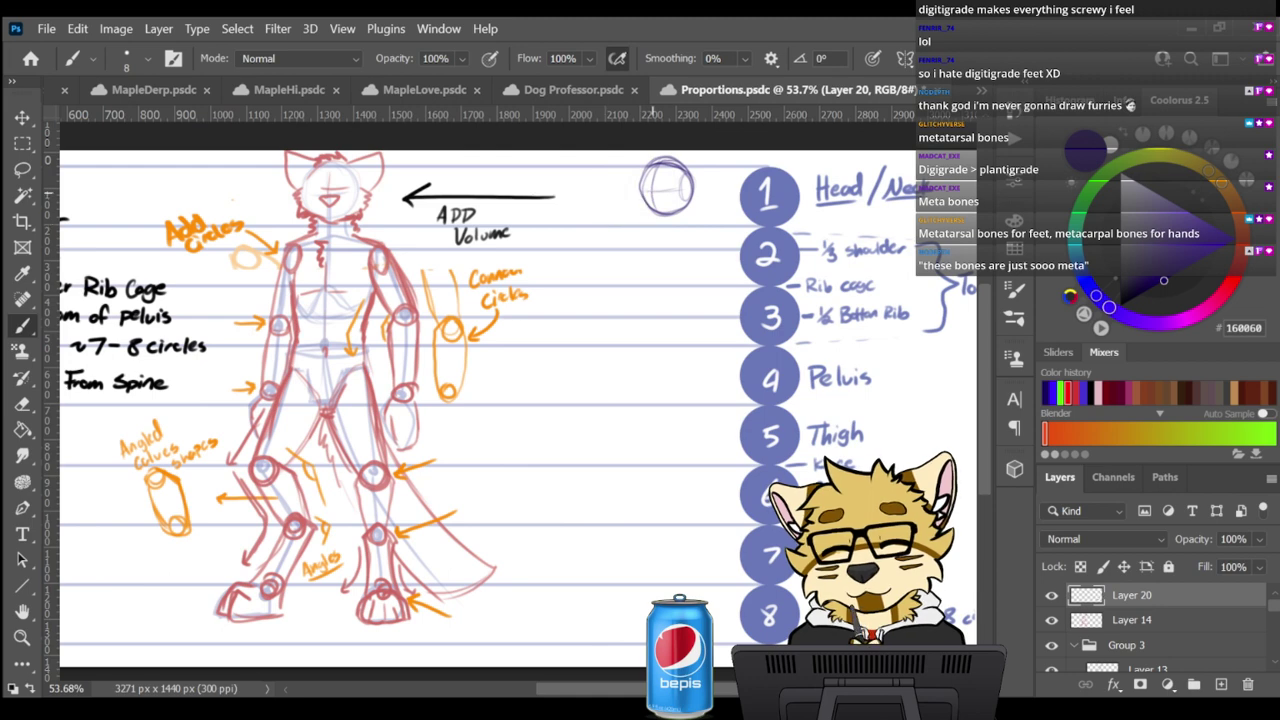
left_click_drag(651, 190, 589, 197)
key("ctrl+z")
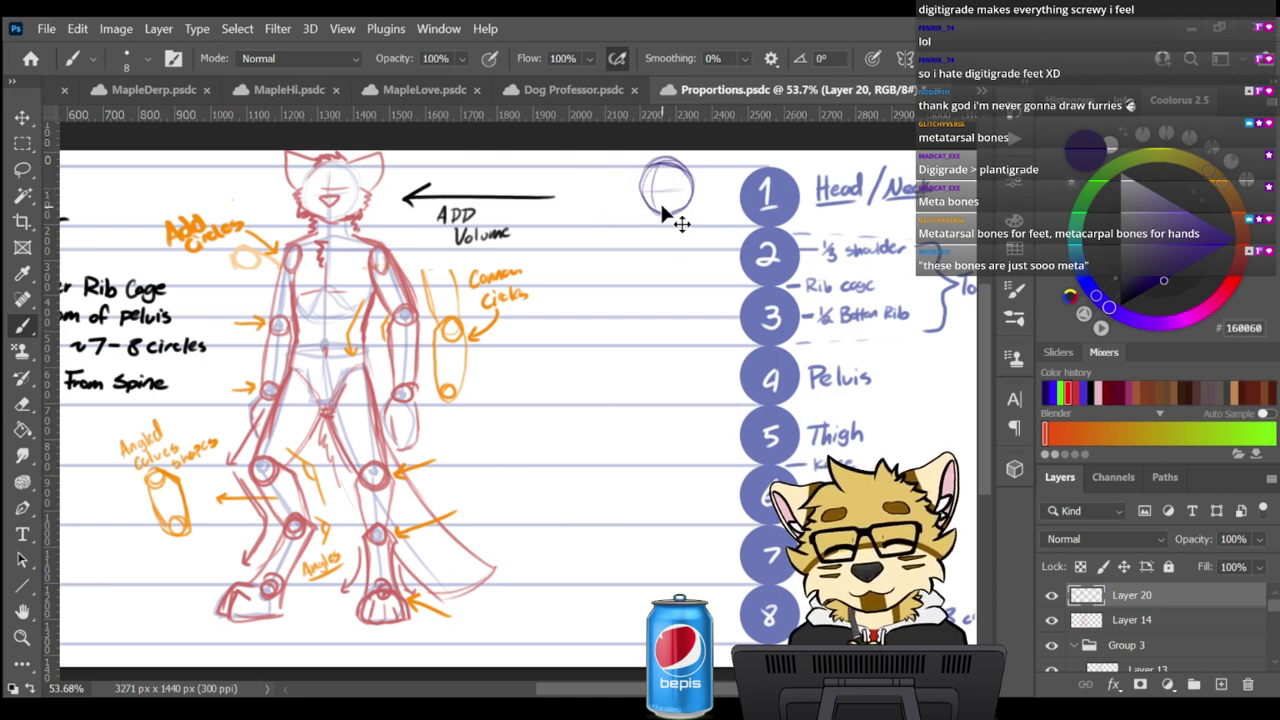
key("ctrl+z")
key("ctrl+z")
mouse_move(667, 166)
left_mouse_down()
mouse_move(667, 208)
mouse_move(690, 189)
left_mouse_up()
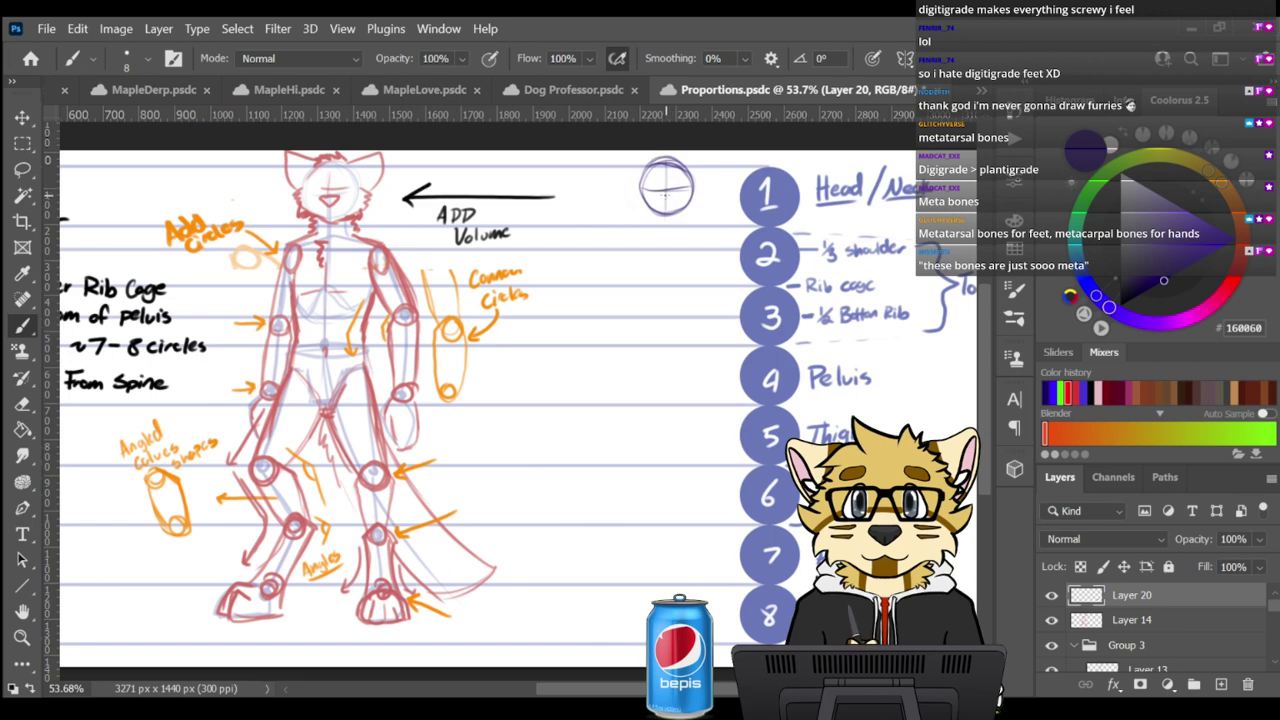
Draw a light vertical spine line from the head down to the ruled line below the Pelvis label
key("ctrl+z")
left_click_drag(662, 212, 664, 350)
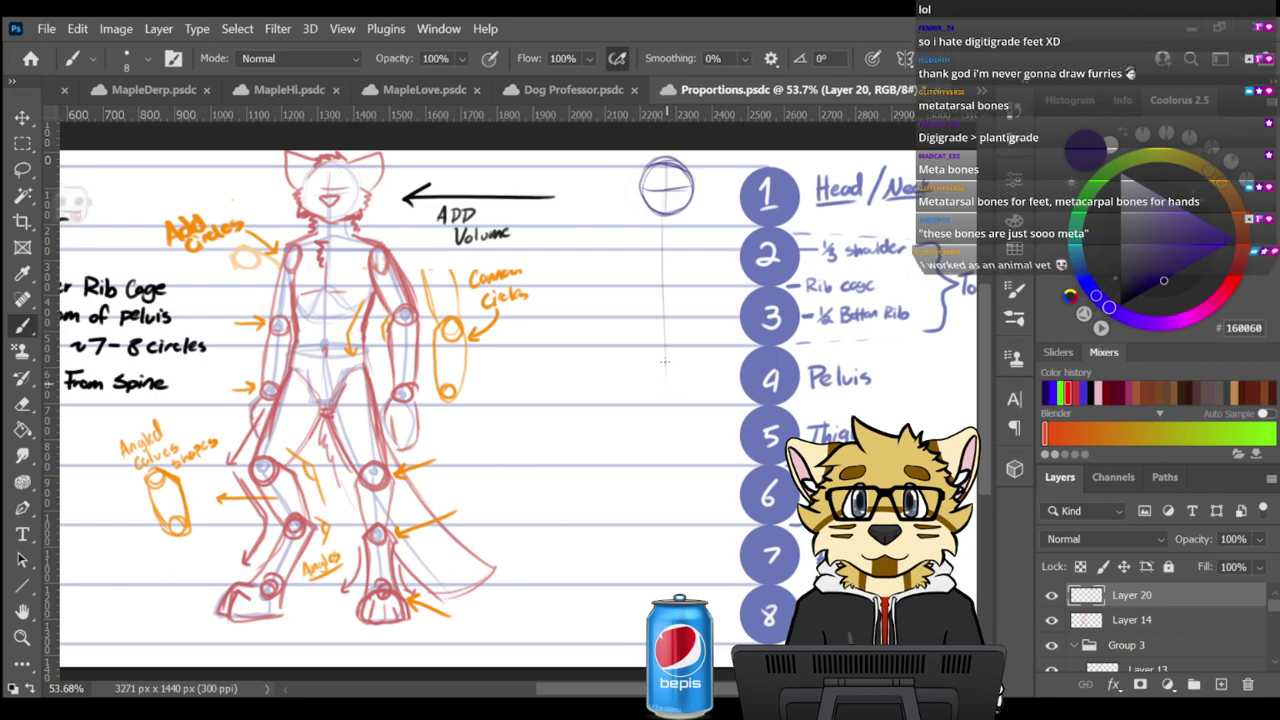
left_click_drag(662, 222, 664, 418)
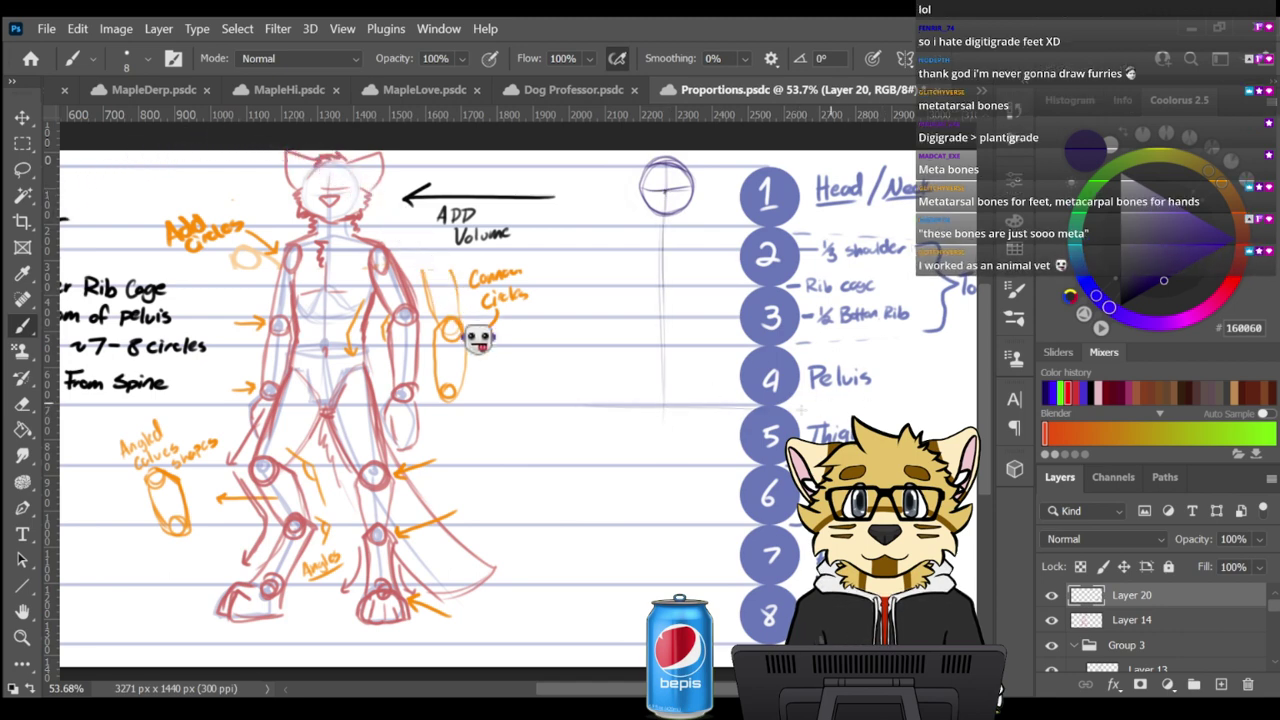
Try to sketch a second, turned head circle with face guides and a neck line beside the front-facing head
mouse_move(590, 220)
left_mouse_down()
mouse_move(569, 262)
mouse_move(614, 282)
left_mouse_up()
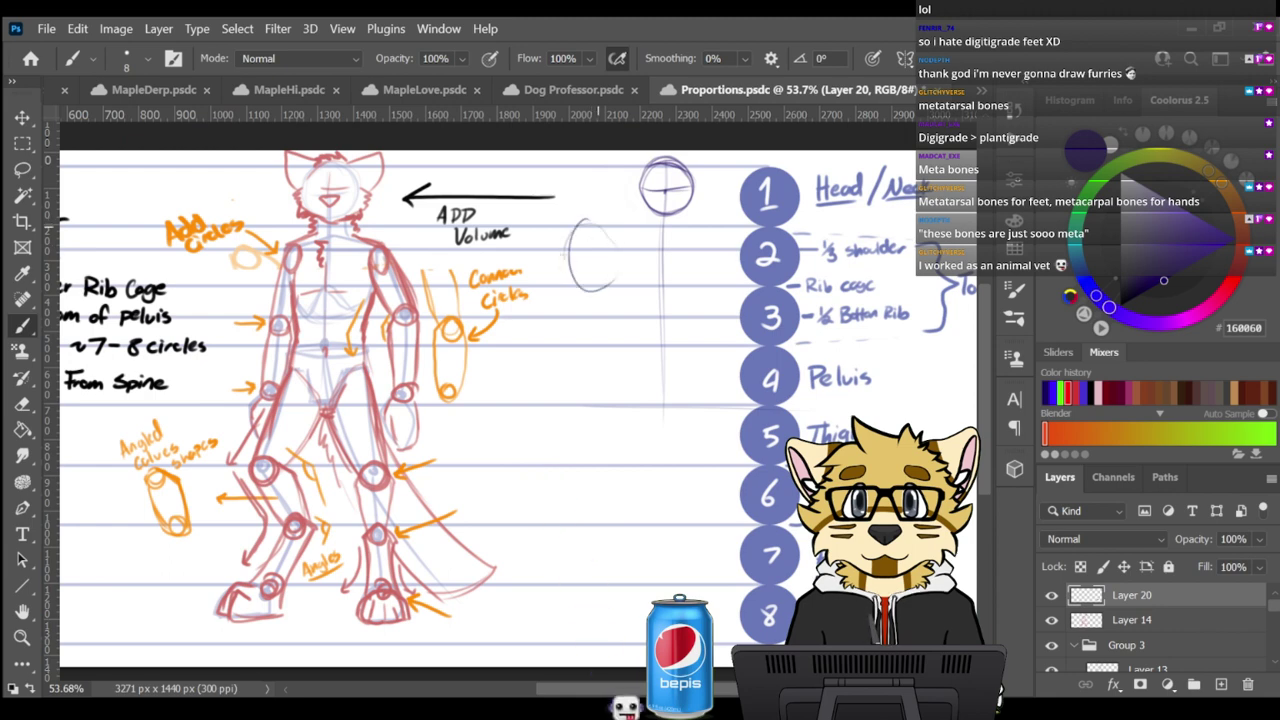
key("ctrl+z")
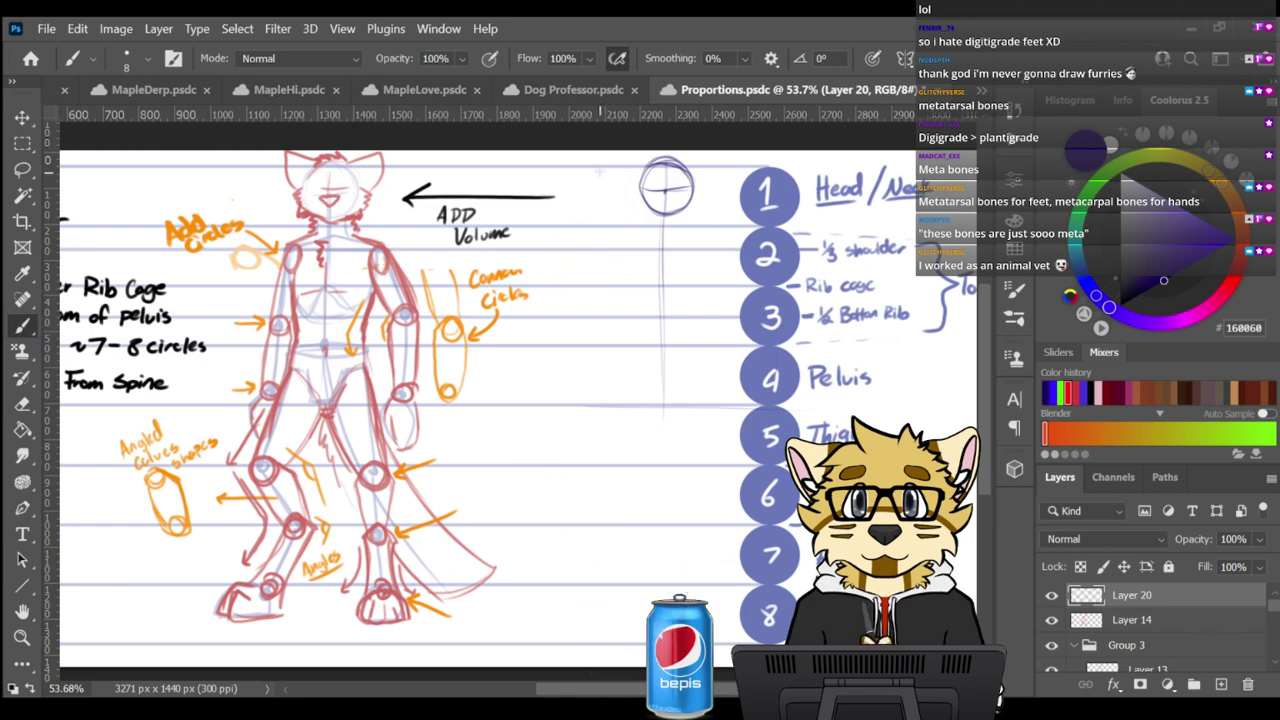
mouse_move(600, 166)
left_mouse_down()
mouse_move(620, 205)
mouse_move(570, 175)
mouse_move(578, 218)
mouse_move(628, 177)
left_mouse_up()
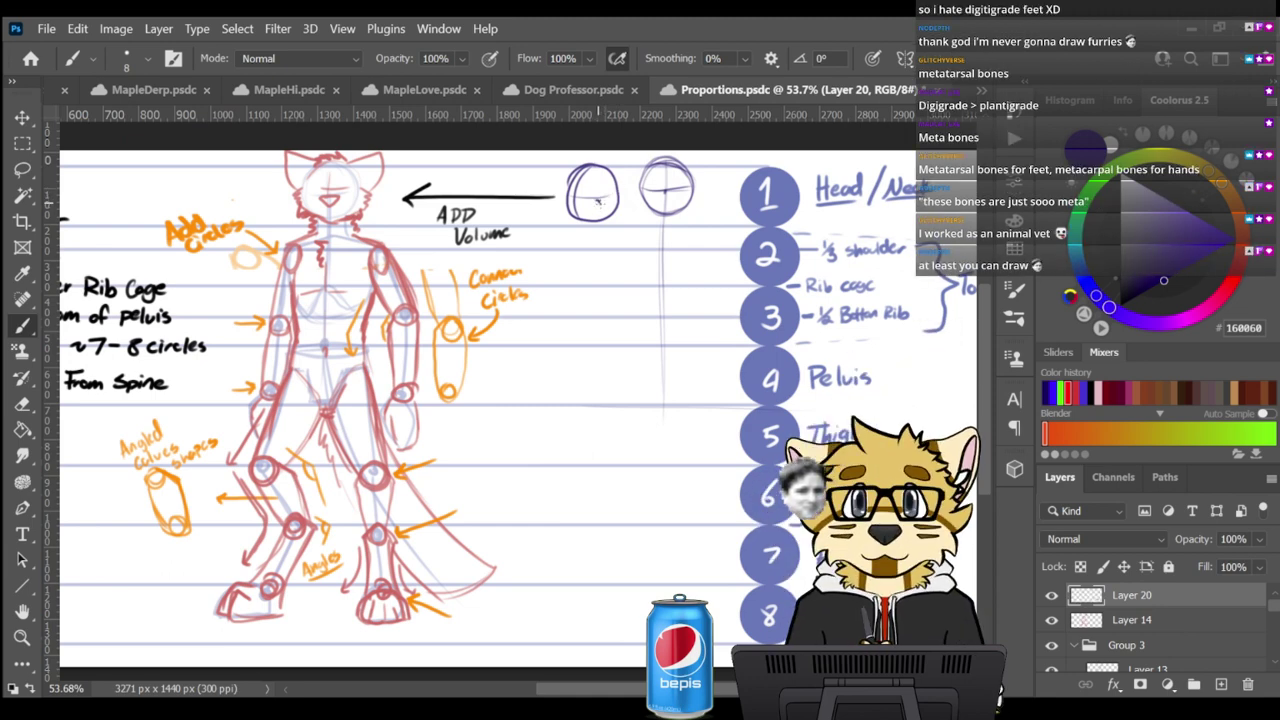
left_click_drag(596, 165, 603, 217)
left_click_drag(578, 188, 579, 217)
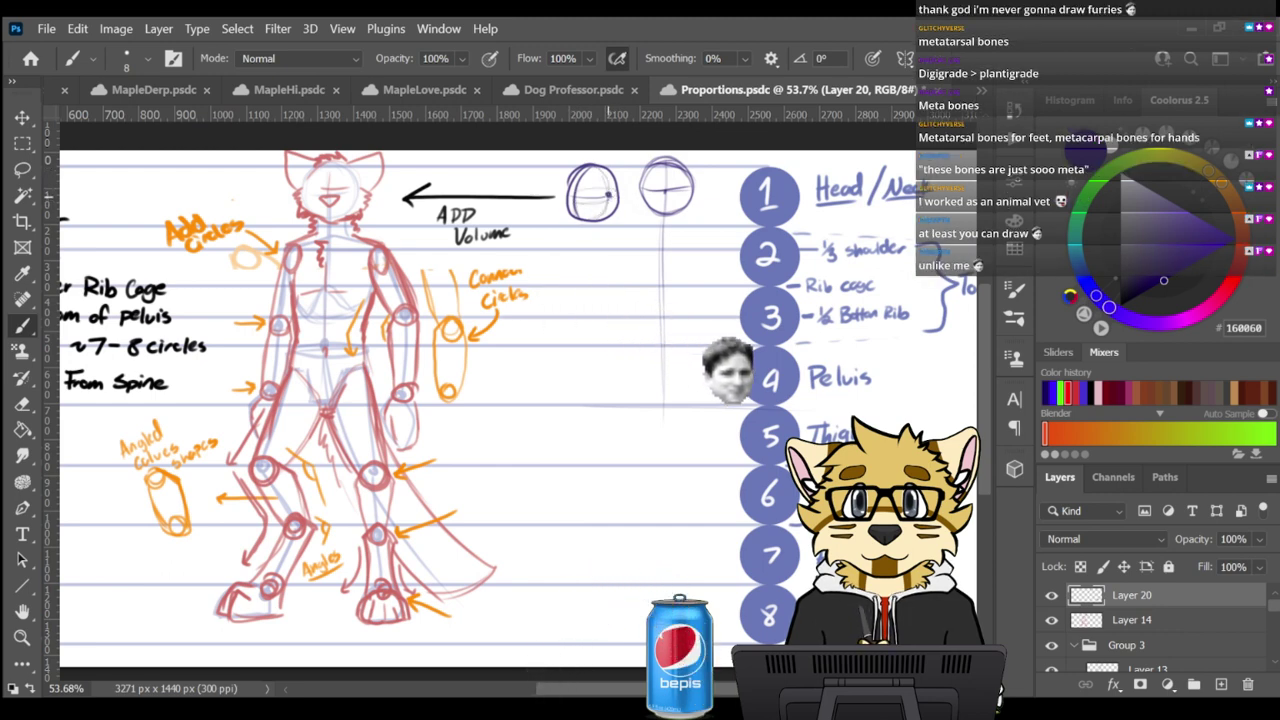
left_click_drag(607, 200, 610, 252)
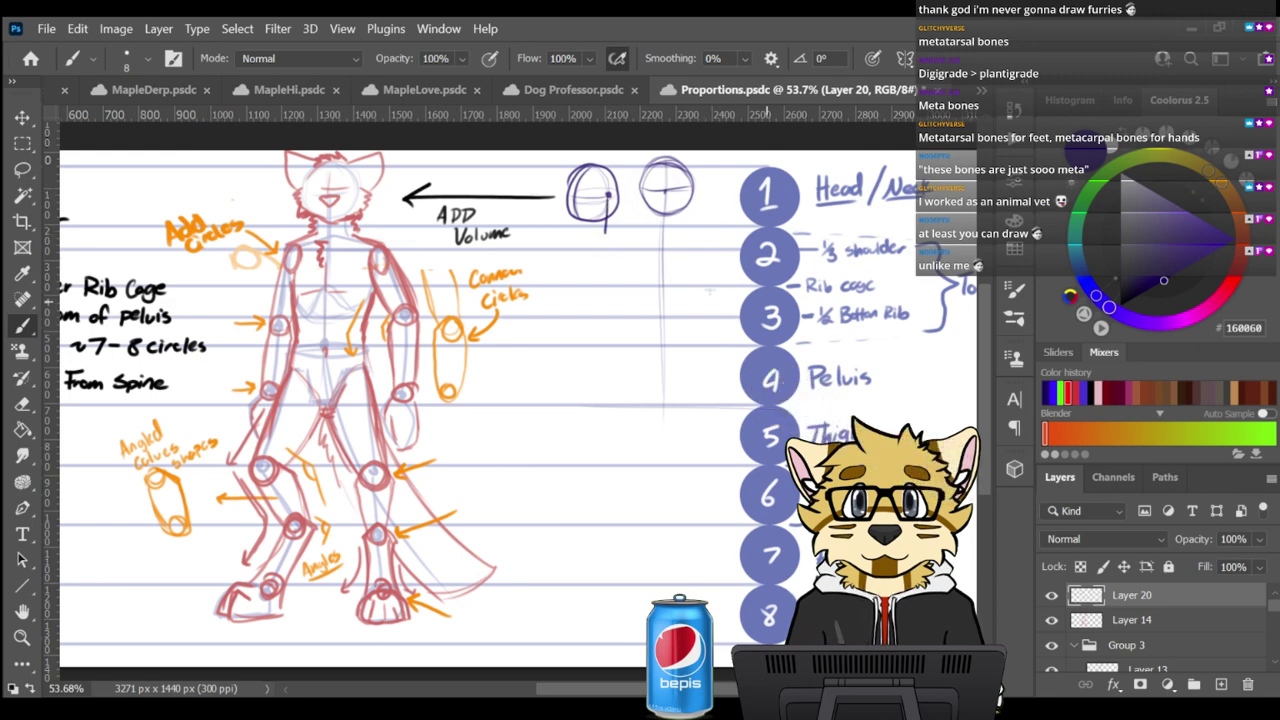
Try to draw an angled neck and a curved spine beneath the turned head
mouse_move(690, 229)
left_mouse_down()
mouse_move(706, 257)
mouse_move(690, 388)
mouse_move(686, 370)
mouse_move(702, 250)
mouse_move(688, 228)
mouse_move(688, 356)
mouse_move(705, 420)
left_mouse_up()
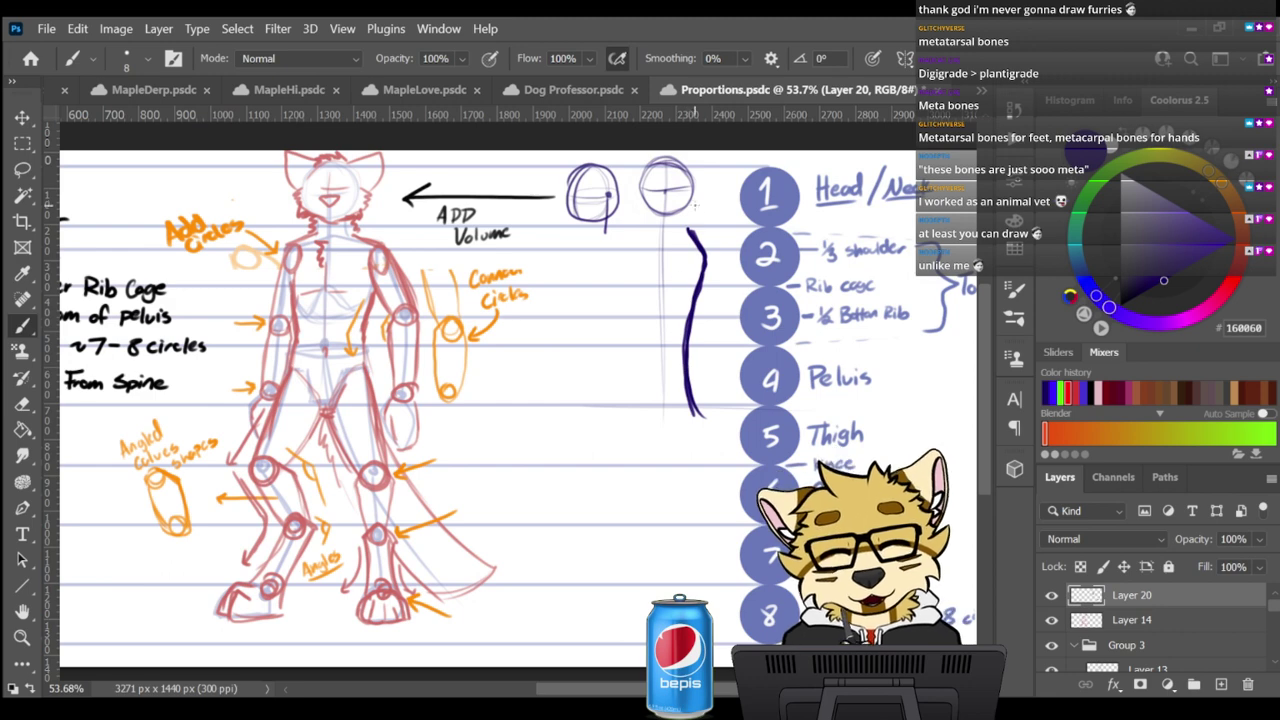
key("ctrl+z")
key("ctrl+z")
mouse_move(604, 228)
left_mouse_down()
mouse_move(615, 262)
mouse_move(580, 350)
mouse_move(582, 416)
left_mouse_up()
key("ctrl+z")
mouse_move(613, 262)
left_mouse_down()
mouse_move(592, 390)
mouse_move(604, 432)
left_mouse_up()
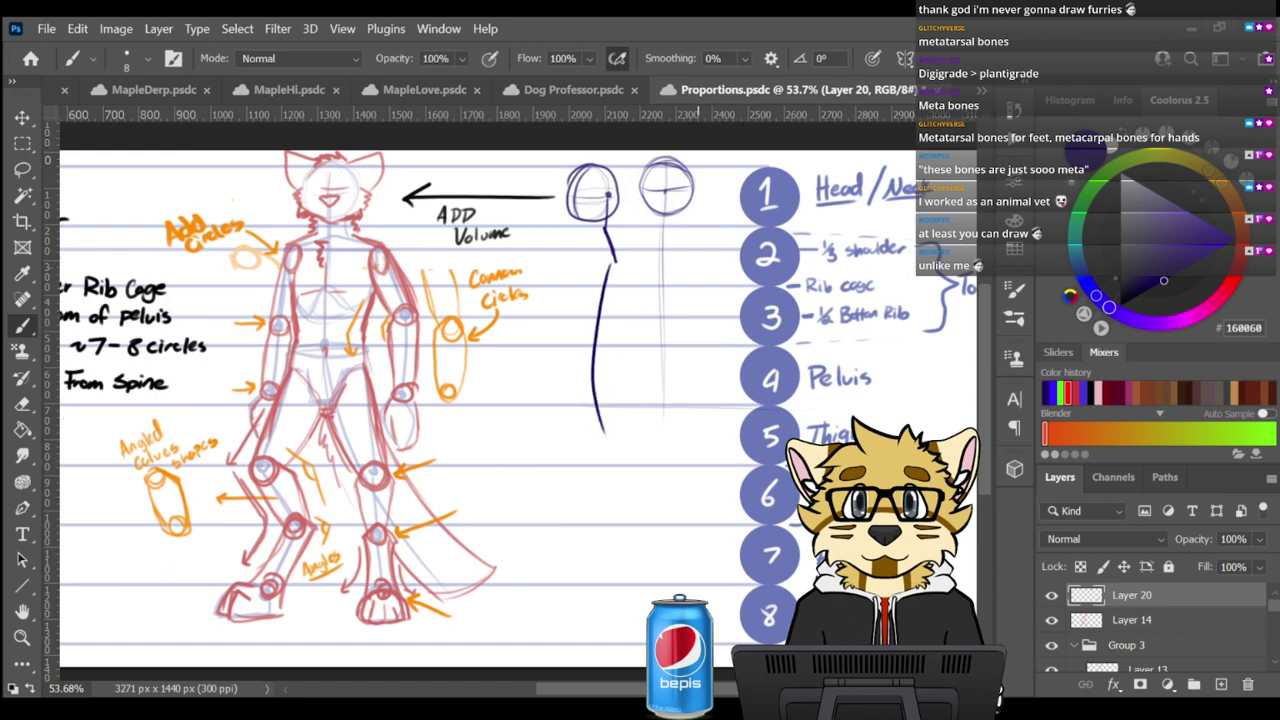
left_click(573, 241)
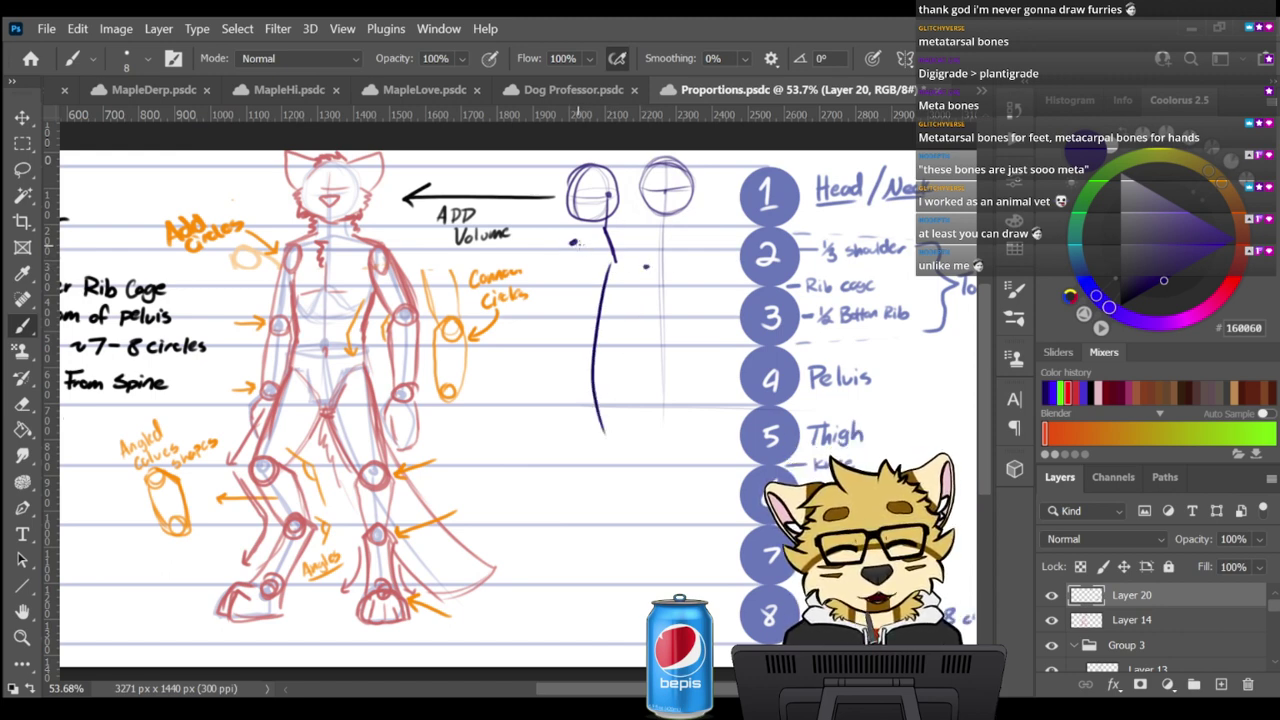
Undo the turned head, its neck and its curved spine
key("ctrl+z")
key("ctrl+z")
key("ctrl+z")
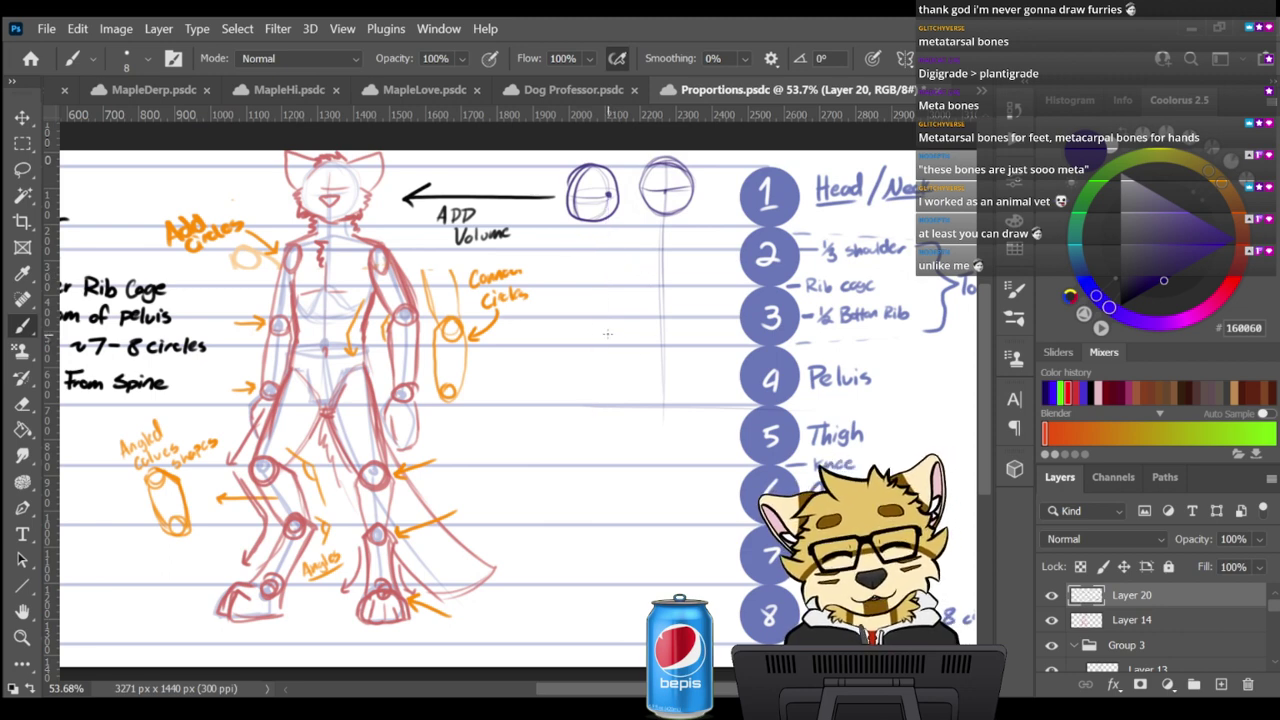
key("ctrl+z")
key("ctrl+z")
key("ctrl+z")
key("ctrl+z")
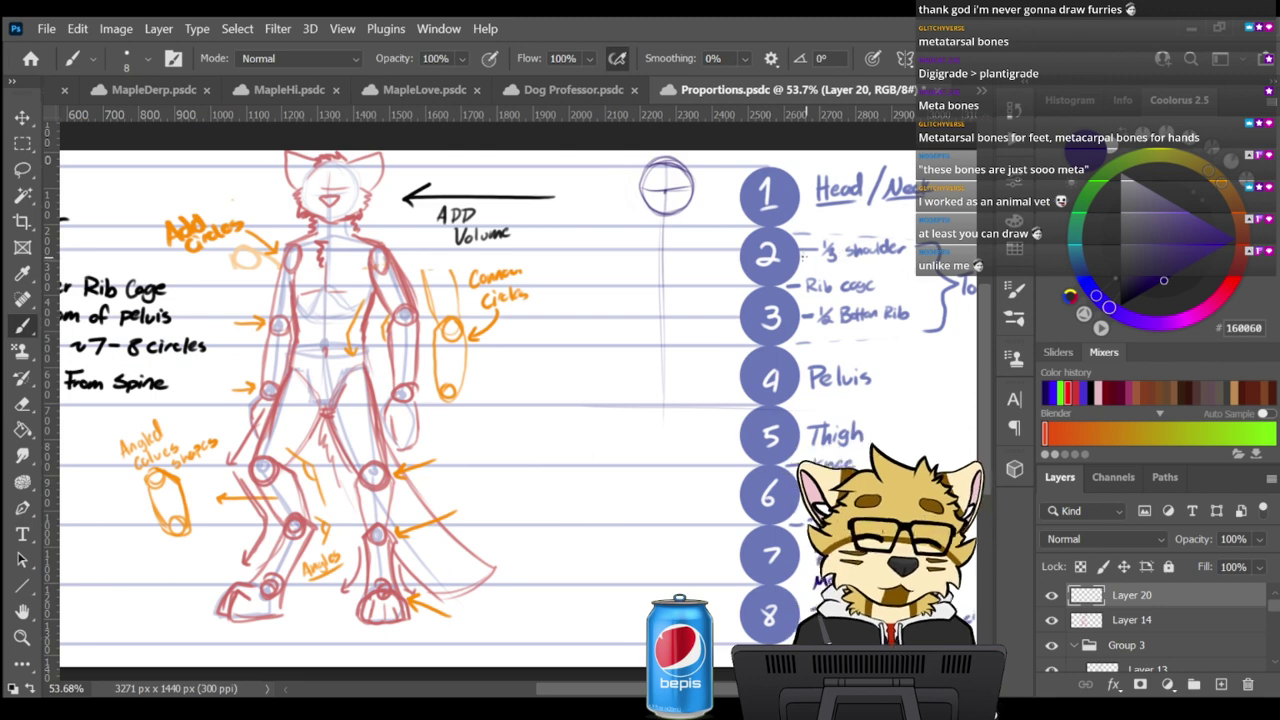
Try to rough in the shoulder level with two light ovals on either side of the spine
mouse_move(800, 254)
left_mouse_down()
mouse_move(920, 252)
mouse_move(470, 258)
mouse_move(955, 250)
mouse_move(508, 260)
left_mouse_up()
key("ctrl+z")
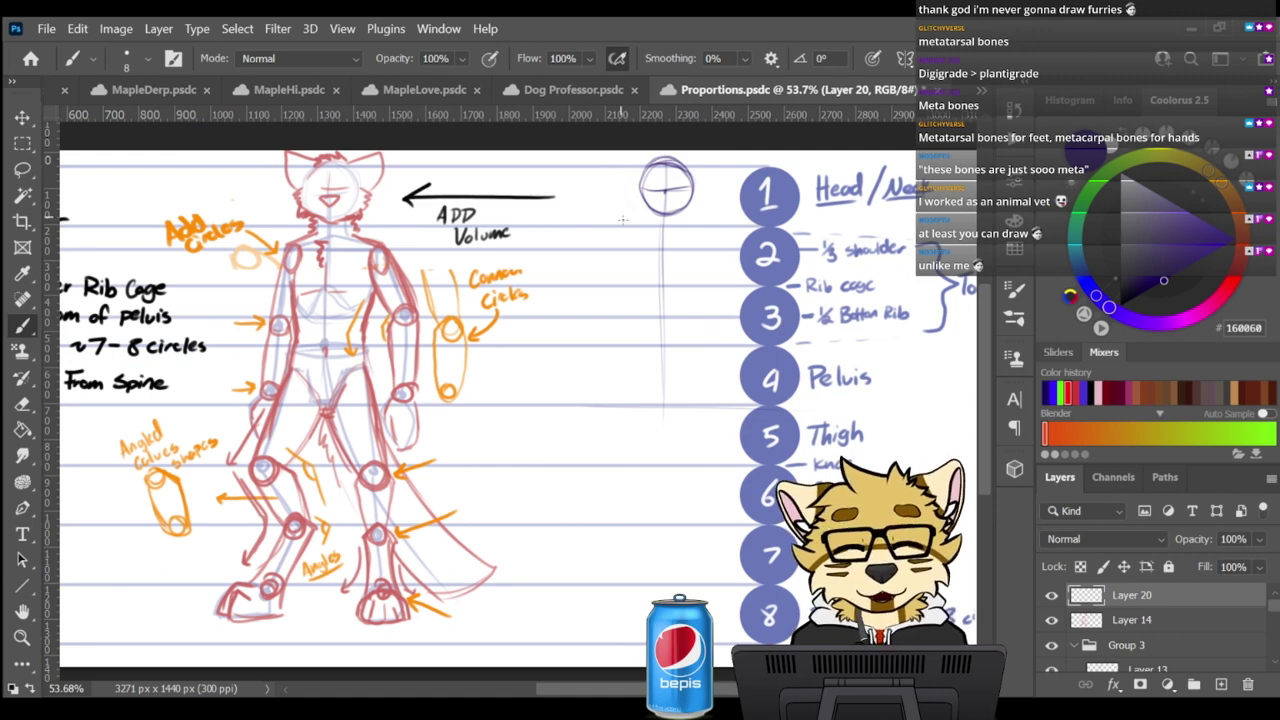
key("ctrl+z")
mouse_move(657, 224)
left_mouse_down()
mouse_move(636, 215)
mouse_move(660, 242)
mouse_move(707, 253)
left_mouse_up()
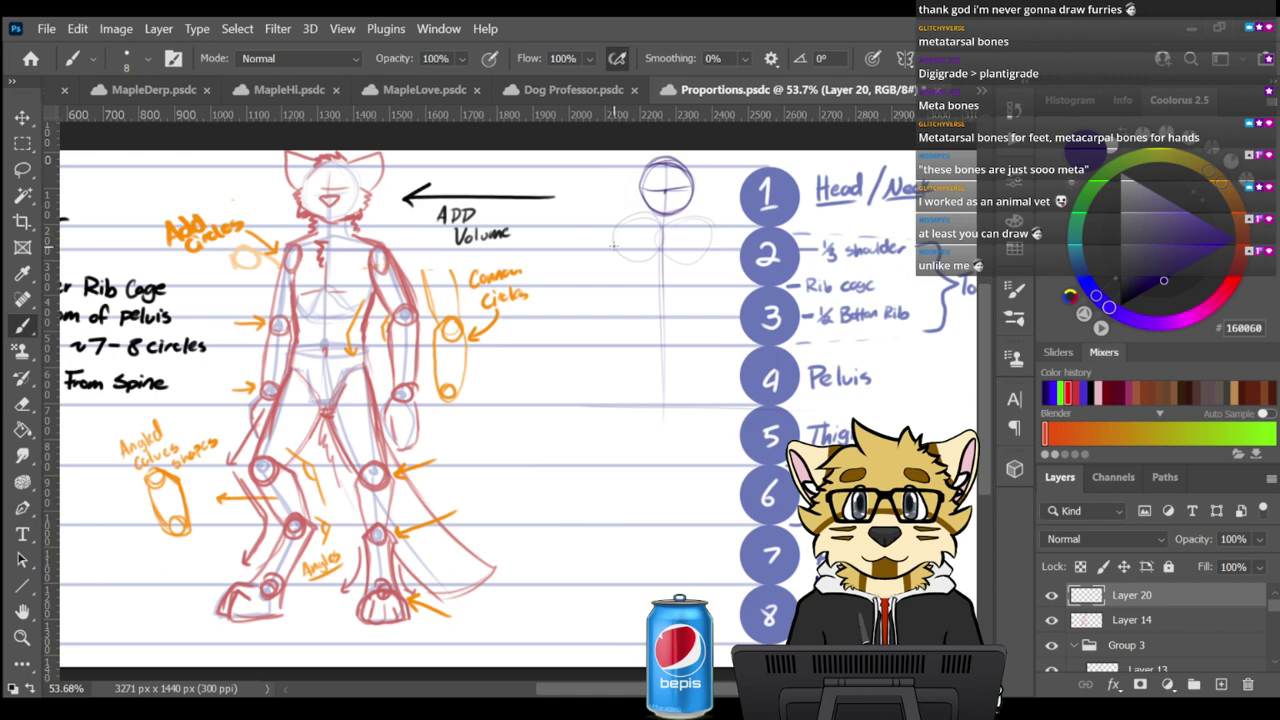
left_click(712, 247)
key("ctrl+z")
key("ctrl+z")
Mark the shoulder ends with dots joined by a line at the 1/3 shoulder level, and add a short bottom-rib line
left_click(714, 249)
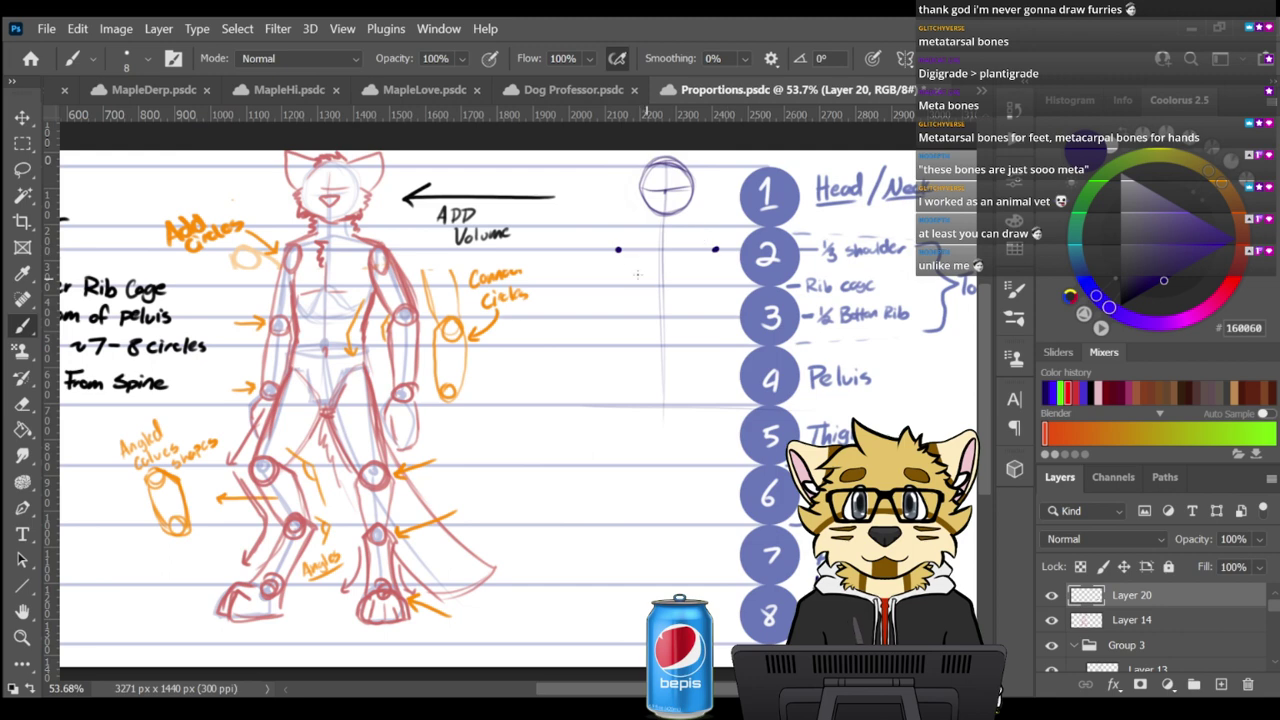
mouse_move(680, 250)
left_mouse_down()
mouse_move(710, 251)
mouse_move(639, 249)
mouse_move(715, 249)
left_mouse_up()
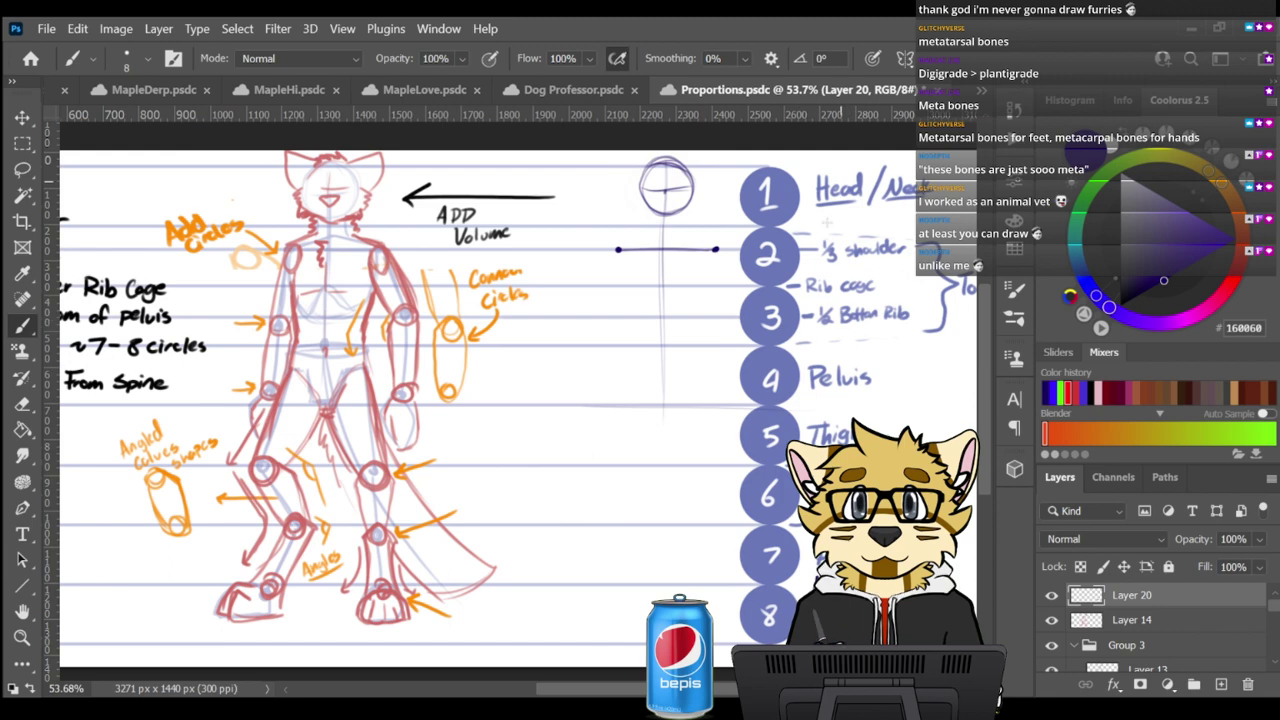
mouse_move(796, 248)
left_mouse_down()
mouse_move(908, 246)
mouse_move(756, 247)
left_mouse_up()
key("ctrl+z")
left_click_drag(814, 318, 784, 318)
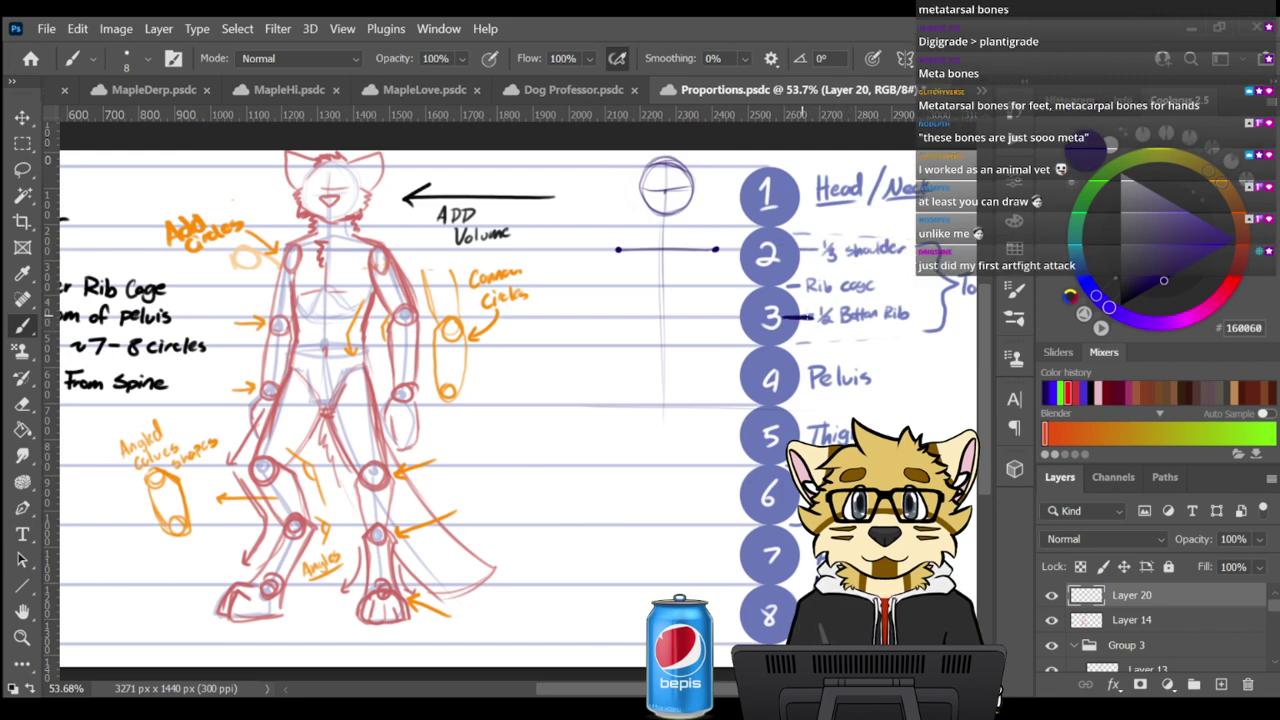
key("ctrl+z")
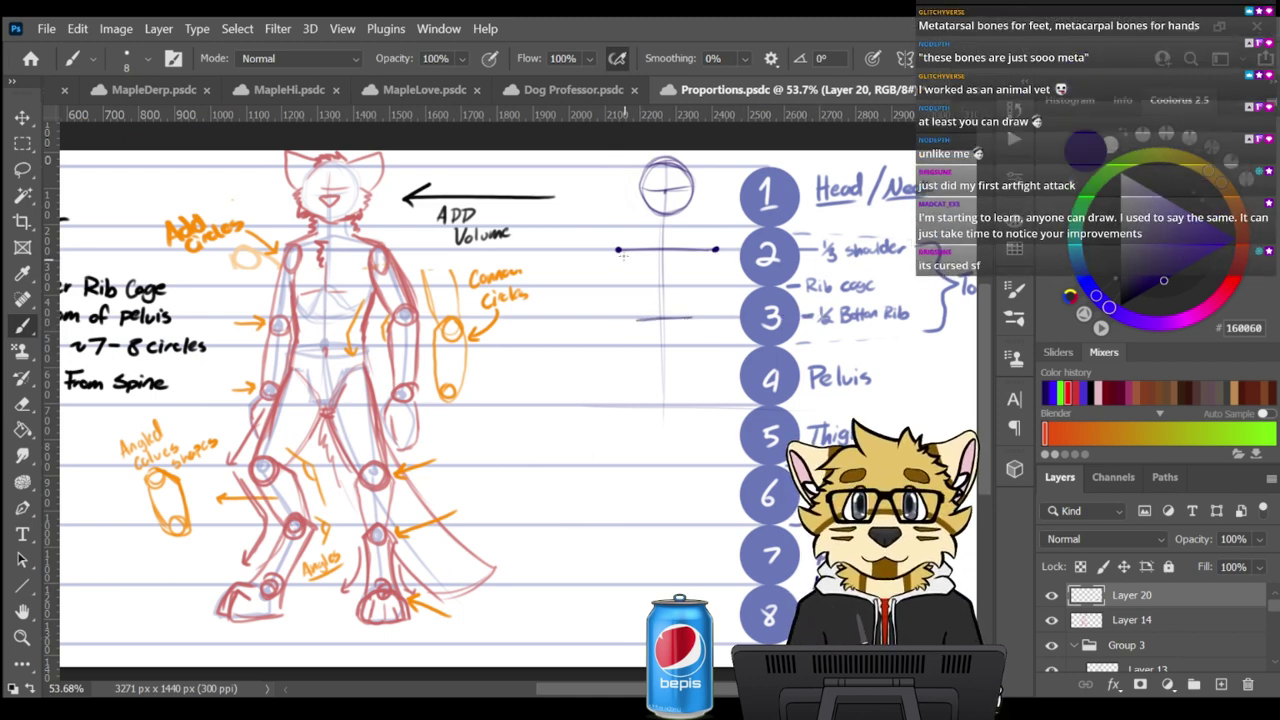
Sketch the rib cage as a U shape curving from both shoulder dots down to the bottom-rib line
mouse_move(621, 254)
left_mouse_down()
mouse_move(640, 312)
mouse_move(703, 299)
left_mouse_up()
mouse_move(712, 253)
left_mouse_down()
mouse_move(696, 301)
mouse_move(627, 281)
mouse_move(638, 308)
left_mouse_up()
mouse_move(623, 264)
left_mouse_down()
mouse_move(654, 320)
mouse_move(697, 309)
left_mouse_up()
left_click_drag(711, 254, 678, 317)
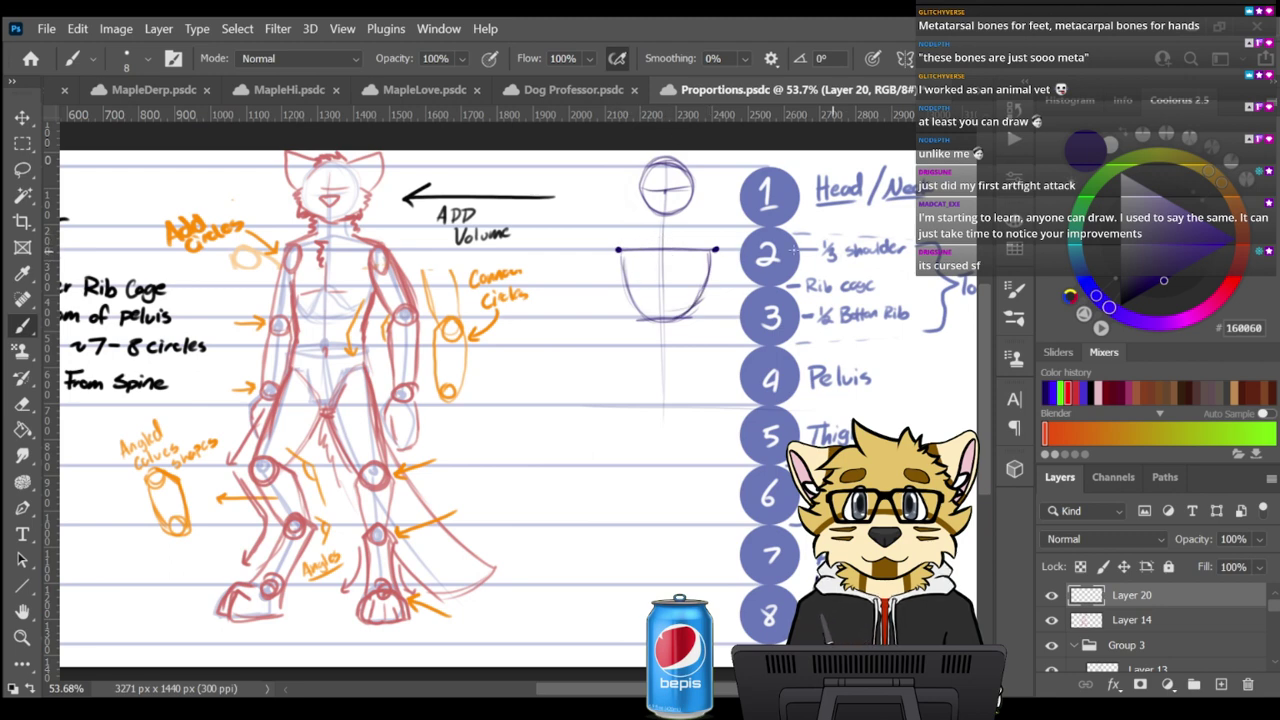
Try to mark the neck and shoulder levels with horizontal strokes from the numbered guide to the figure
left_click_drag(780, 224, 634, 225)
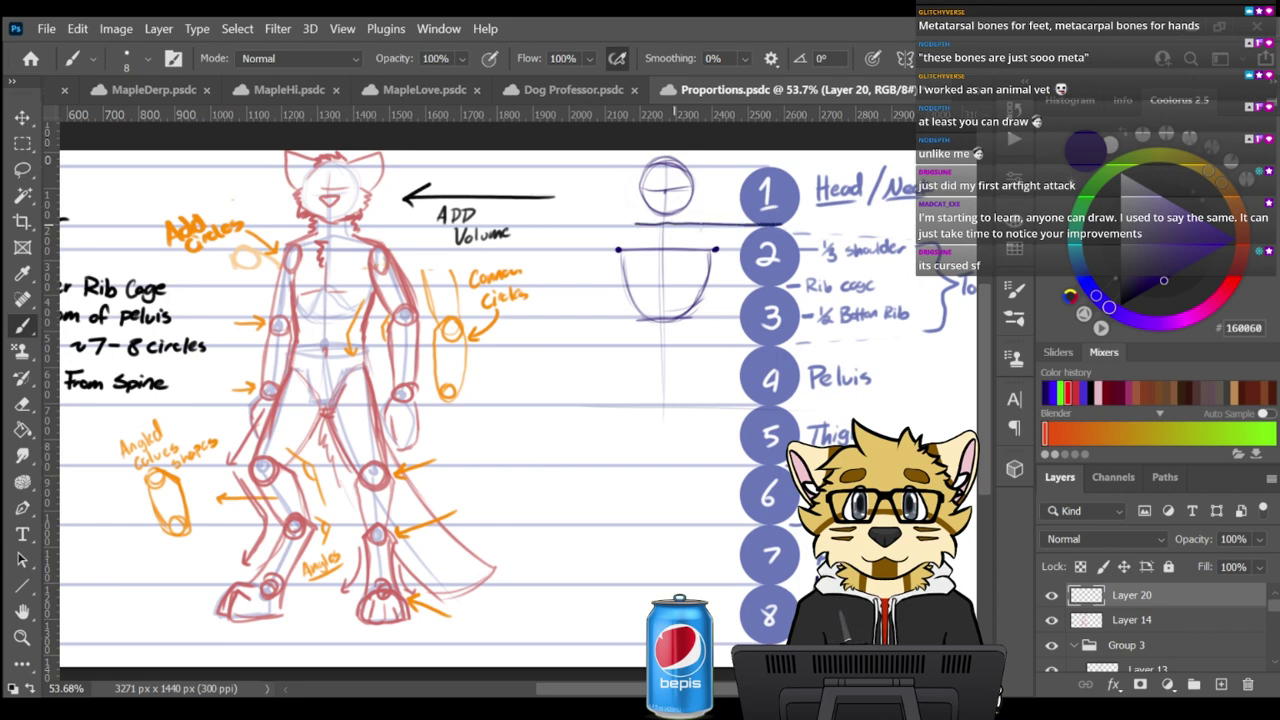
mouse_move(802, 248)
left_mouse_down()
mouse_move(648, 254)
mouse_move(672, 236)
left_mouse_up()
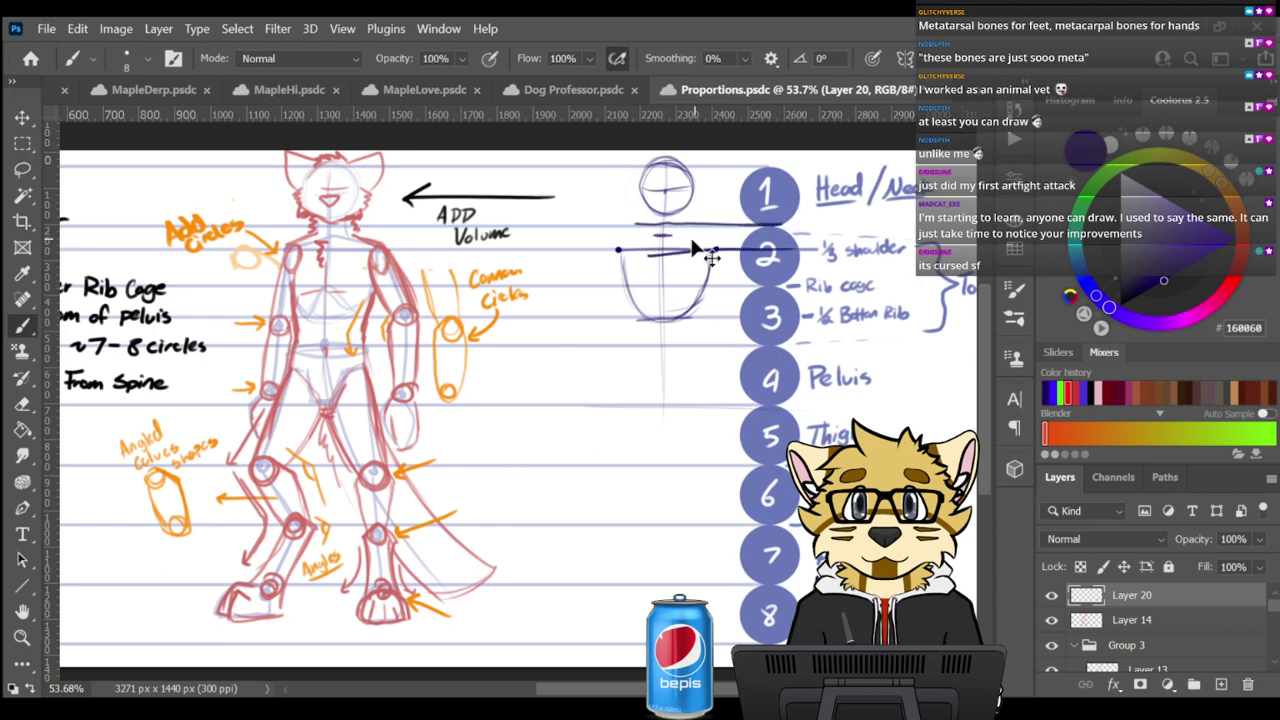
key("ctrl+z")
key("ctrl+z")
key("ctrl+z")
Slope the shoulder lines from the neck base to both shoulder dots and darken the rib cage outline
mouse_move(620, 249)
left_mouse_down()
mouse_move(664, 236)
mouse_move(626, 244)
mouse_move(710, 246)
mouse_move(666, 236)
mouse_move(624, 284)
left_mouse_up()
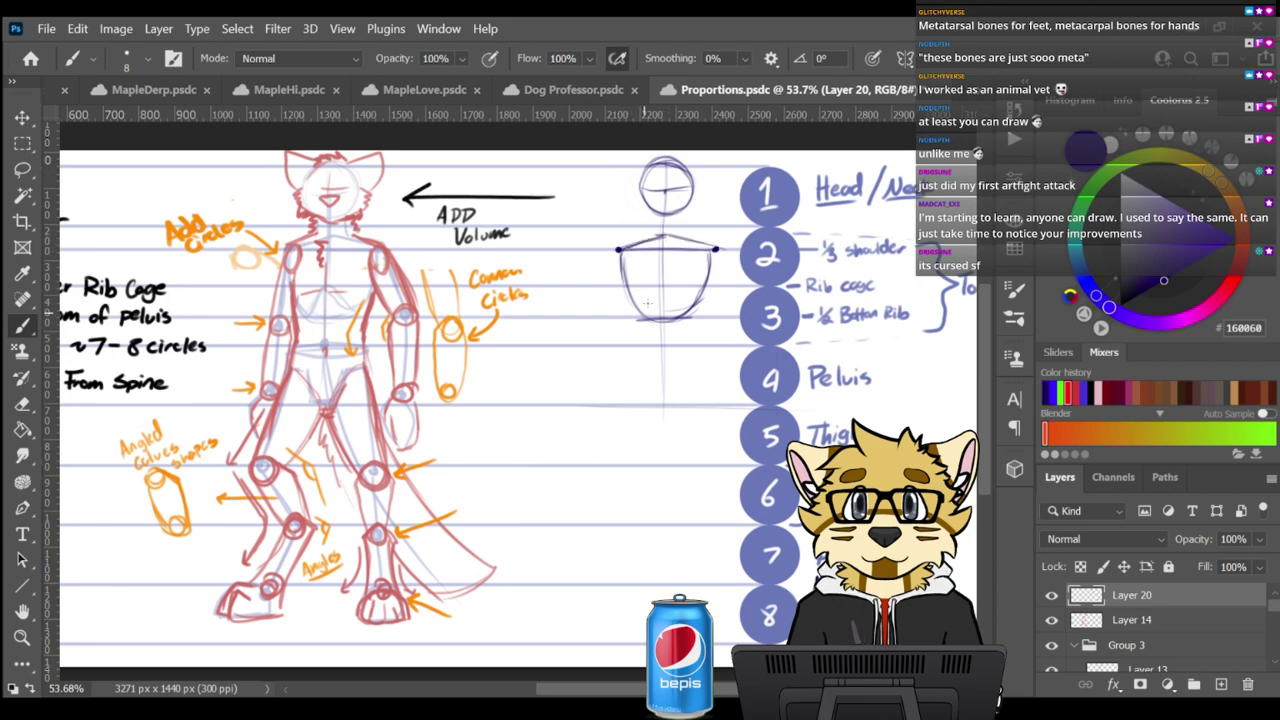
mouse_move(716, 250)
left_mouse_down()
mouse_move(697, 311)
mouse_move(664, 321)
left_mouse_up()
left_click_drag(674, 237, 718, 251)
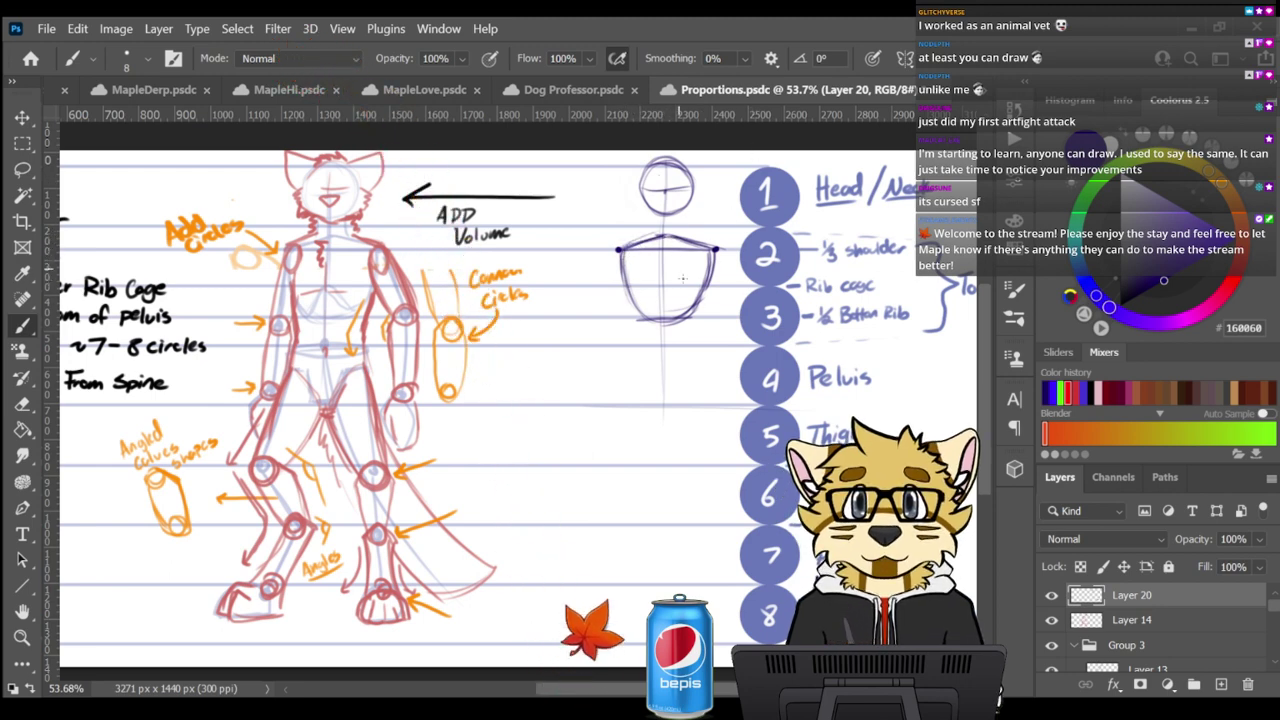
Darken the centre line from the head into the chest and draw an inverted-V rib opening at the rib cage's base
mouse_move(666, 188)
left_mouse_down()
mouse_move(660, 303)
mouse_move(640, 316)
mouse_move(690, 312)
mouse_move(674, 300)
mouse_move(642, 314)
mouse_move(664, 283)
left_mouse_up()
key("ctrl+z")
key("ctrl+z")
mouse_move(663, 284)
left_mouse_down()
mouse_move(690, 316)
mouse_move(676, 314)
left_mouse_up()
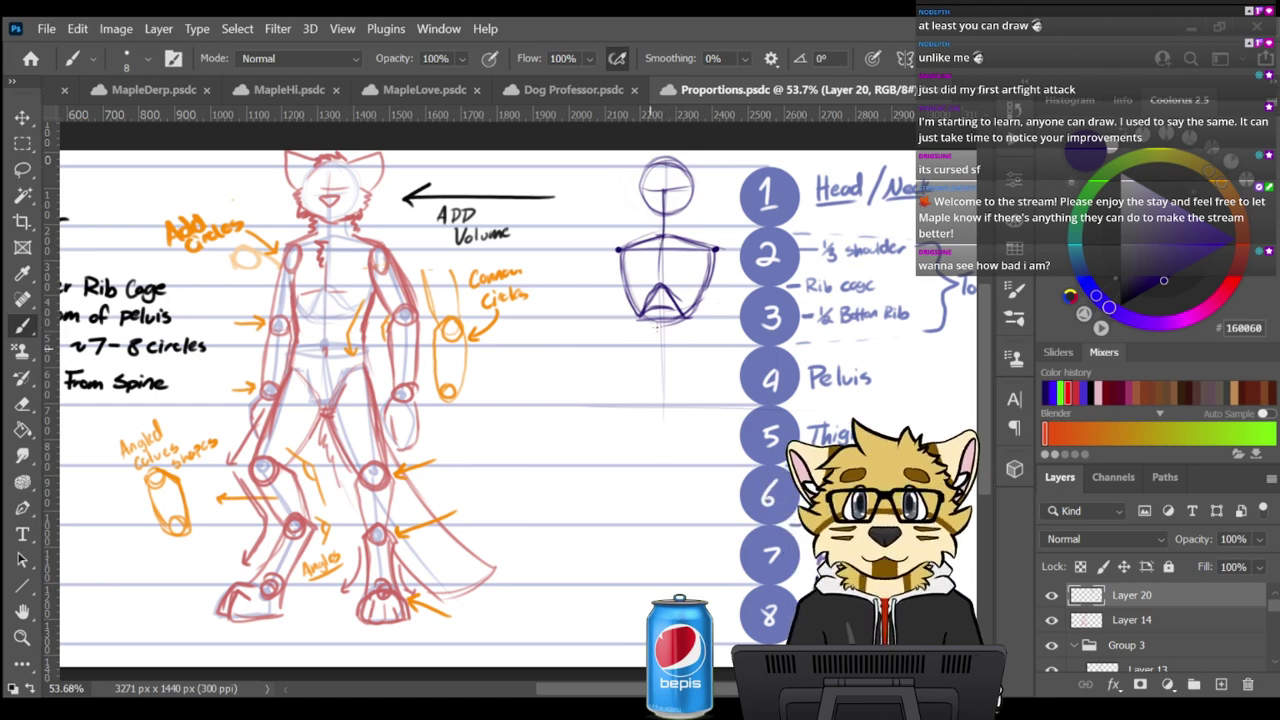
Place vertical guides at both shoulder ends and sketch the pelvis as a flat oval over a tapering block beside the Pelvis label
left_click_drag(47, 380, 621, 374)
mouse_move(55, 388)
left_mouse_down()
mouse_move(726, 355)
mouse_move(634, 346)
mouse_move(680, 340)
mouse_move(700, 352)
mouse_move(630, 350)
mouse_move(700, 344)
mouse_move(674, 357)
mouse_move(700, 344)
left_mouse_up()
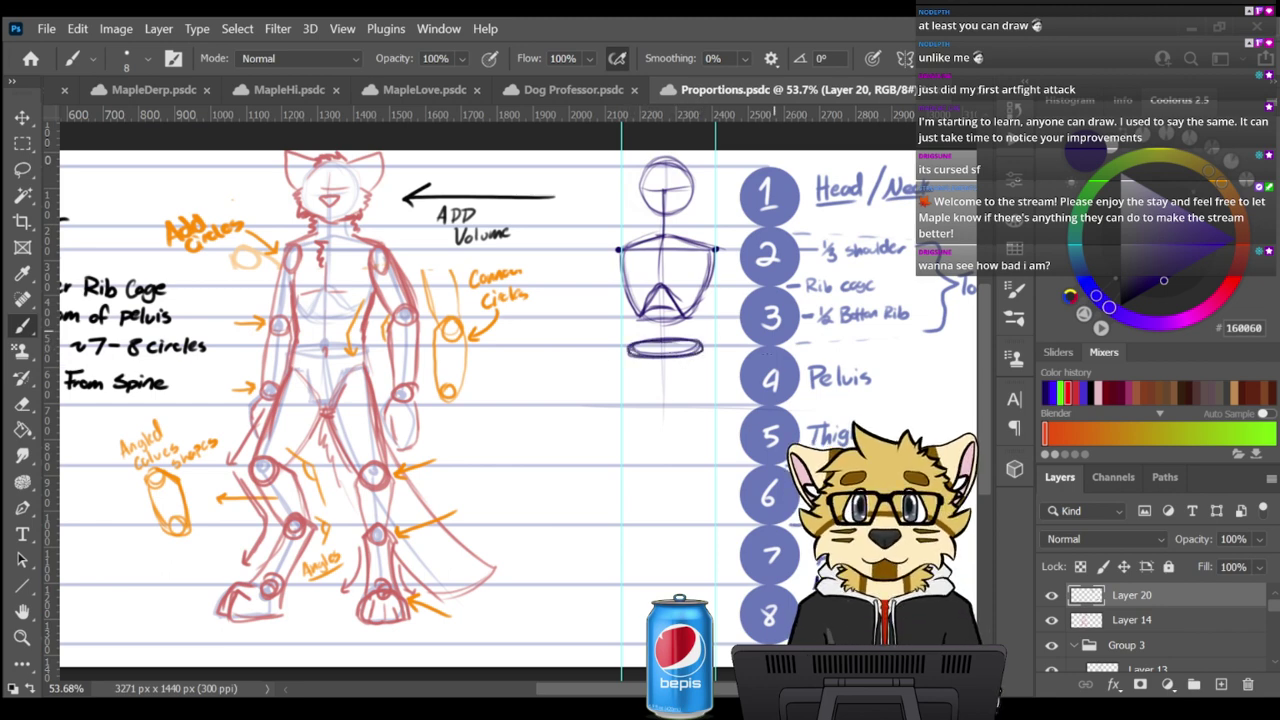
mouse_move(652, 406)
left_mouse_down()
mouse_move(686, 406)
mouse_move(651, 404)
mouse_move(680, 405)
mouse_move(701, 368)
left_mouse_up()
left_click_drag(628, 351, 656, 384)
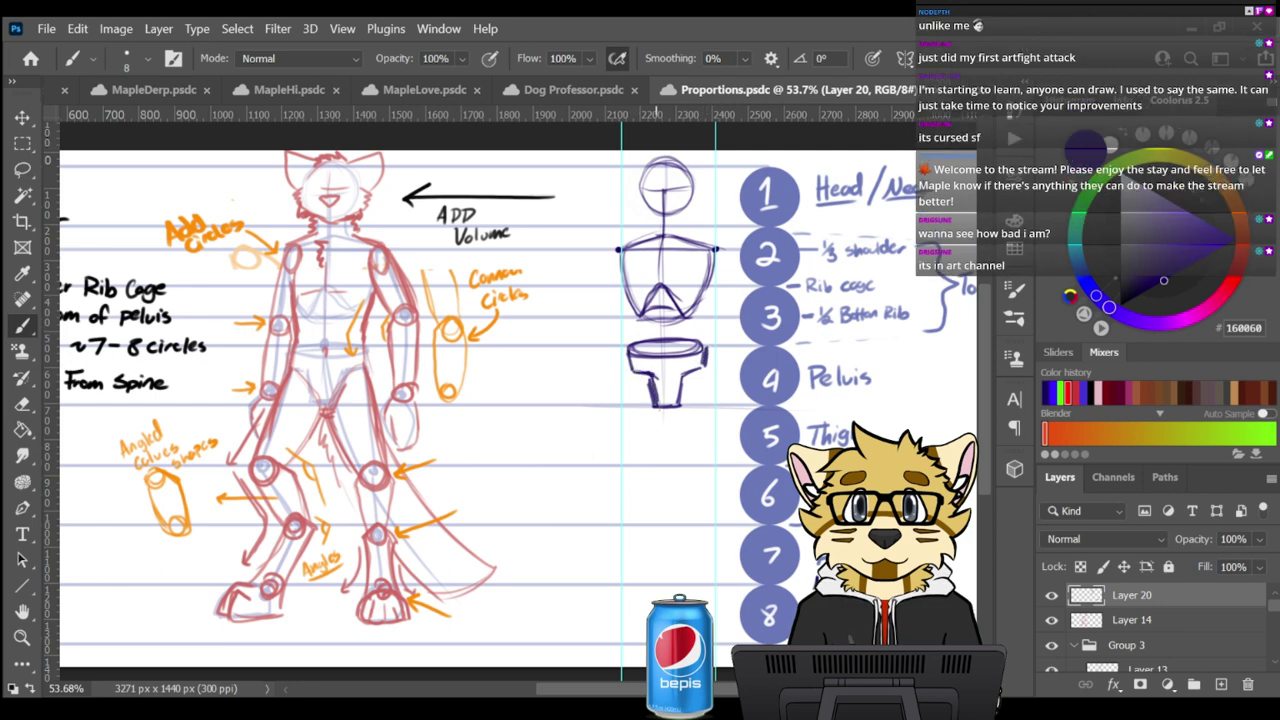
Darken the pelvis oval and the spine running down to it, and mark a hip dot on each side of the pelvis
mouse_move(628, 350)
left_mouse_down()
mouse_move(712, 344)
mouse_move(630, 358)
mouse_move(702, 352)
left_mouse_up()
left_click_drag(661, 288, 662, 338)
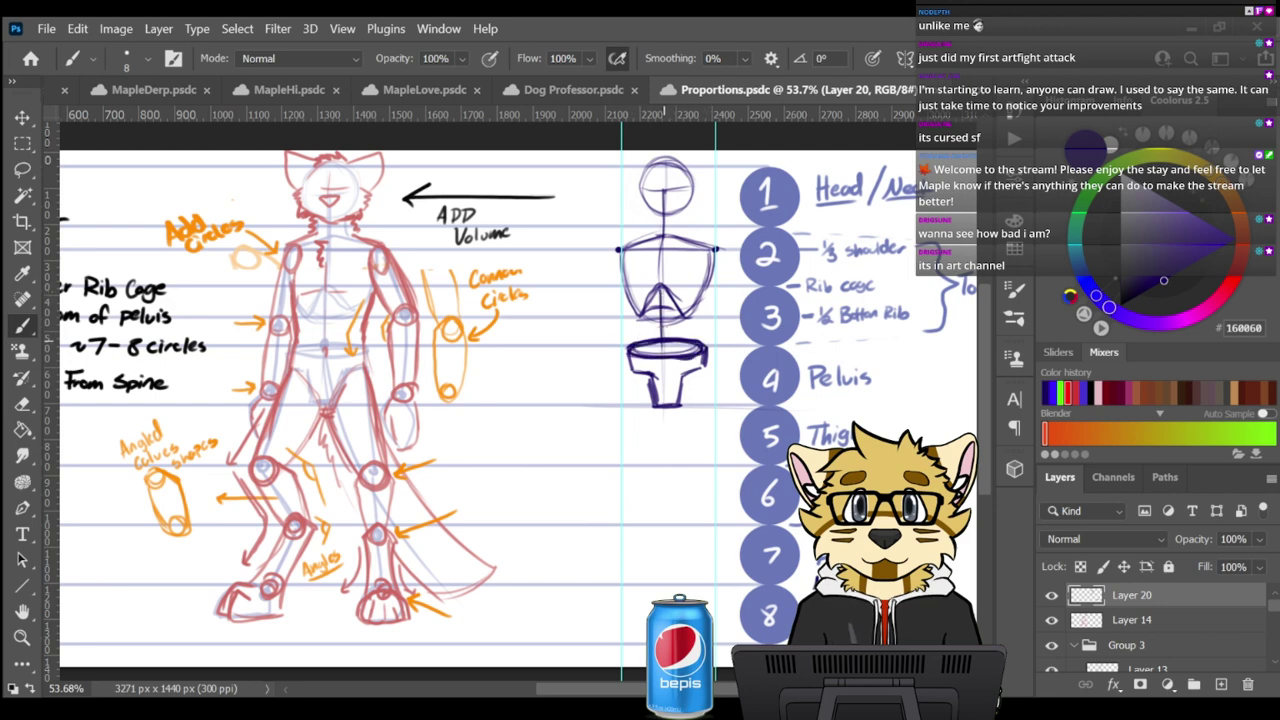
left_click_drag(664, 242, 664, 338)
left_click_drag(664, 290, 667, 356)
mouse_move(626, 348)
left_mouse_down()
mouse_move(711, 351)
mouse_move(628, 350)
mouse_move(707, 368)
left_mouse_up()
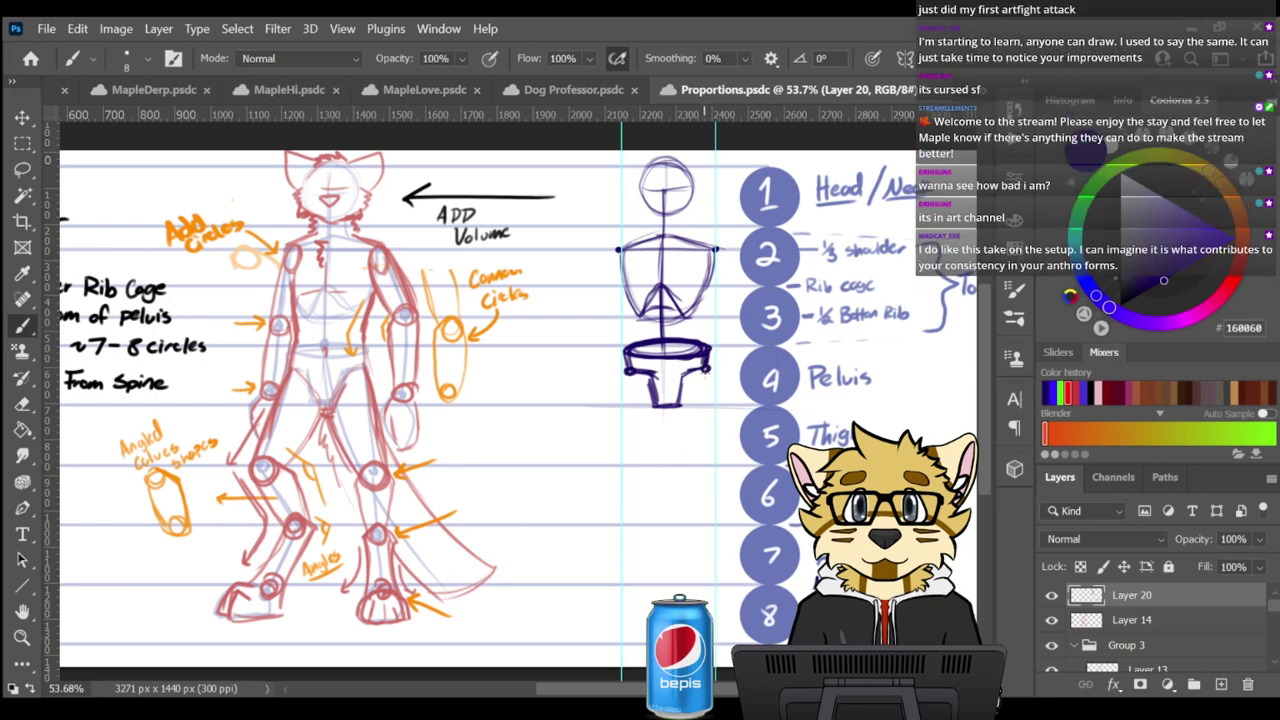
Draw both upper arms from the shoulder dots to elbow dots near the rib cage's base, one angled outward and one nearly vertical
left_click_drag(620, 248, 622, 252)
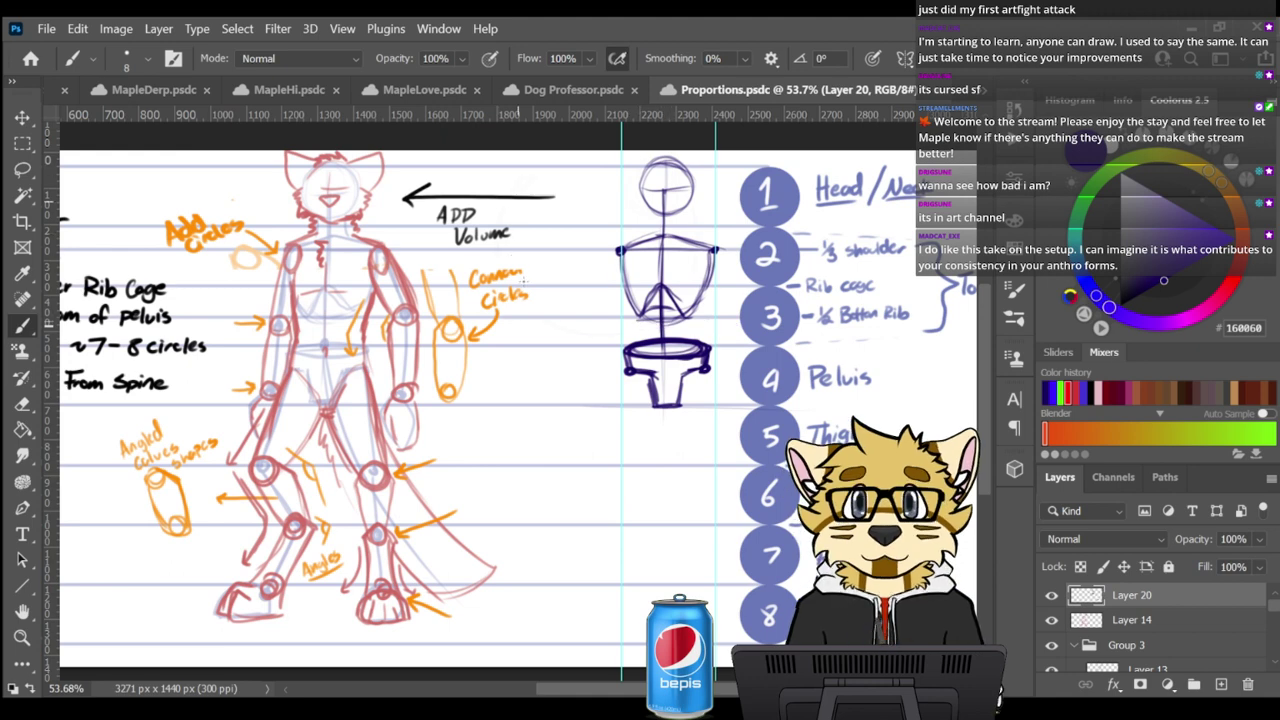
mouse_move(512, 238)
left_mouse_down()
mouse_move(686, 330)
mouse_move(510, 196)
mouse_move(667, 318)
left_mouse_up()
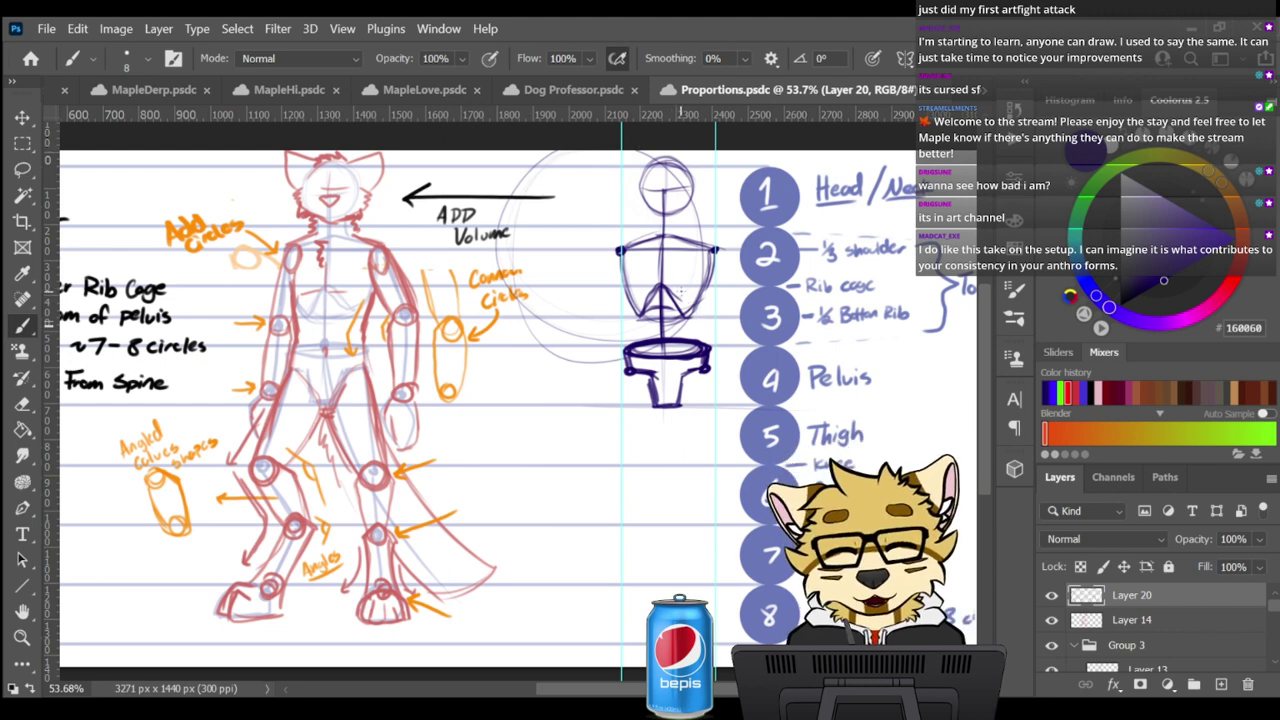
key("ctrl+z")
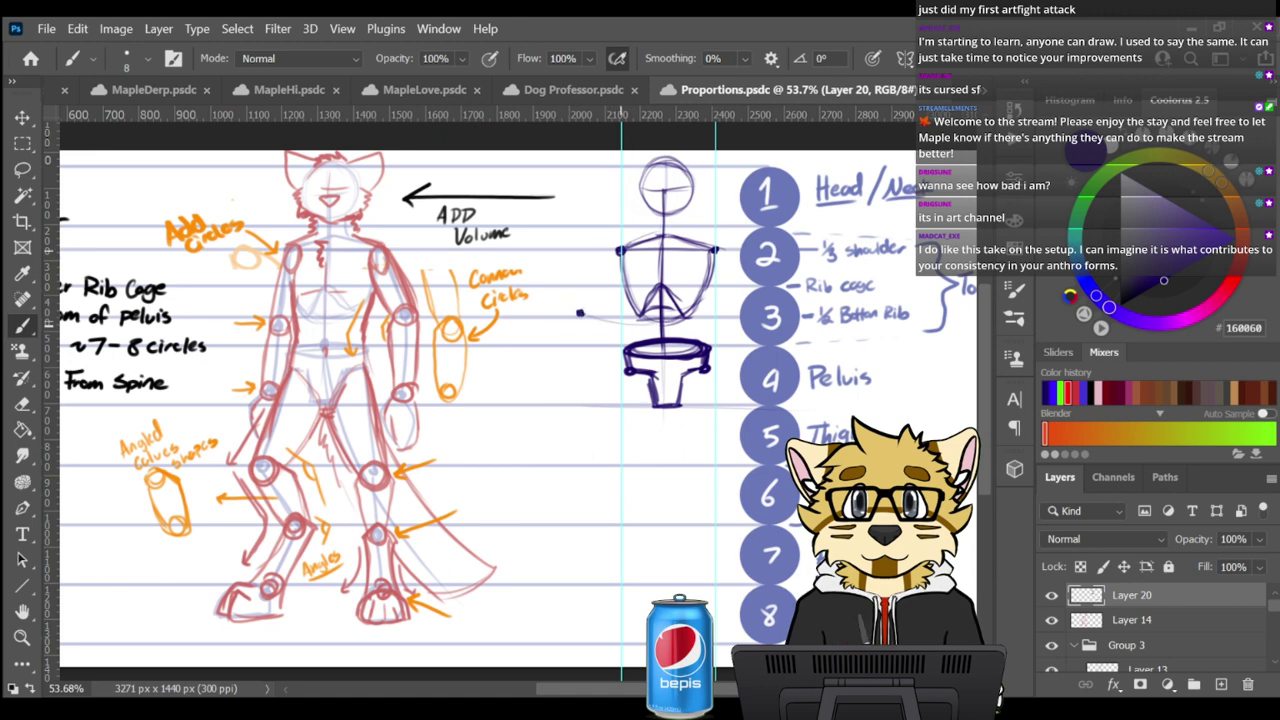
left_click_drag(621, 250, 580, 313)
left_click_drag(717, 251, 729, 324)
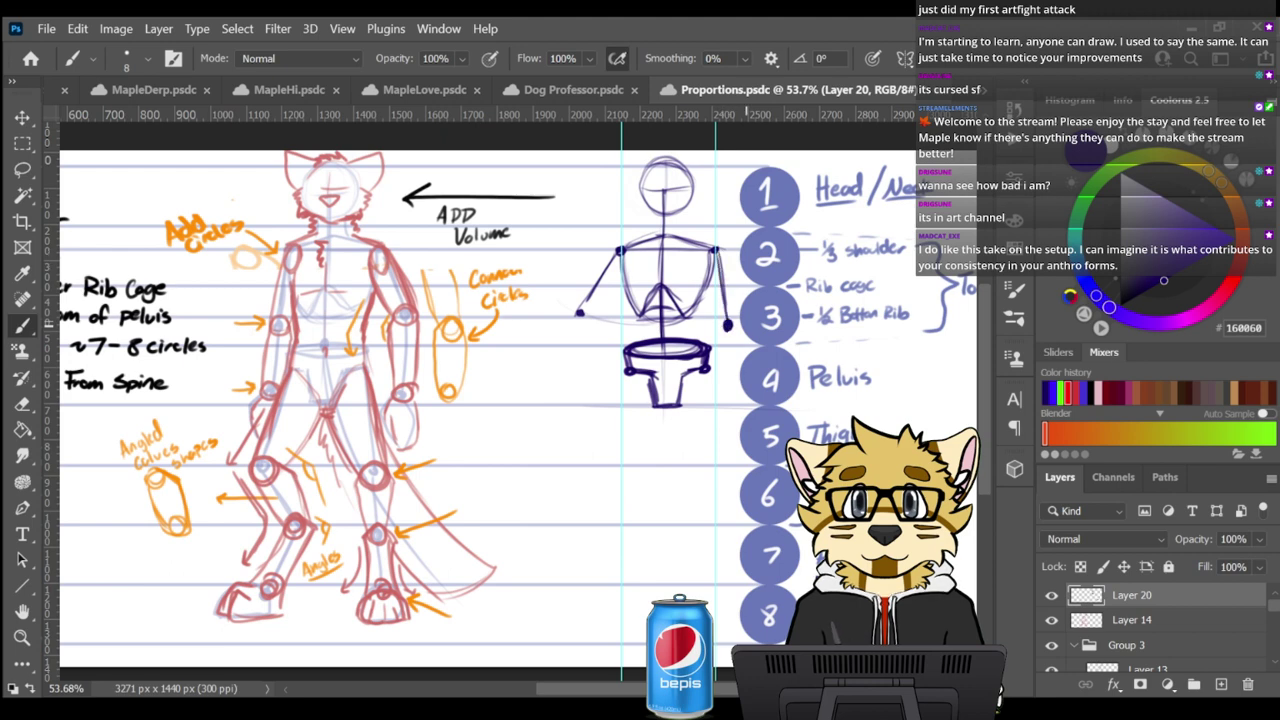
left_click_drag(619, 251, 579, 311)
Draw the straight arm's forearm down to a wrist dot level with the pelvis's bottom and block in a boxy hand
left_click_drag(728, 326, 726, 416)
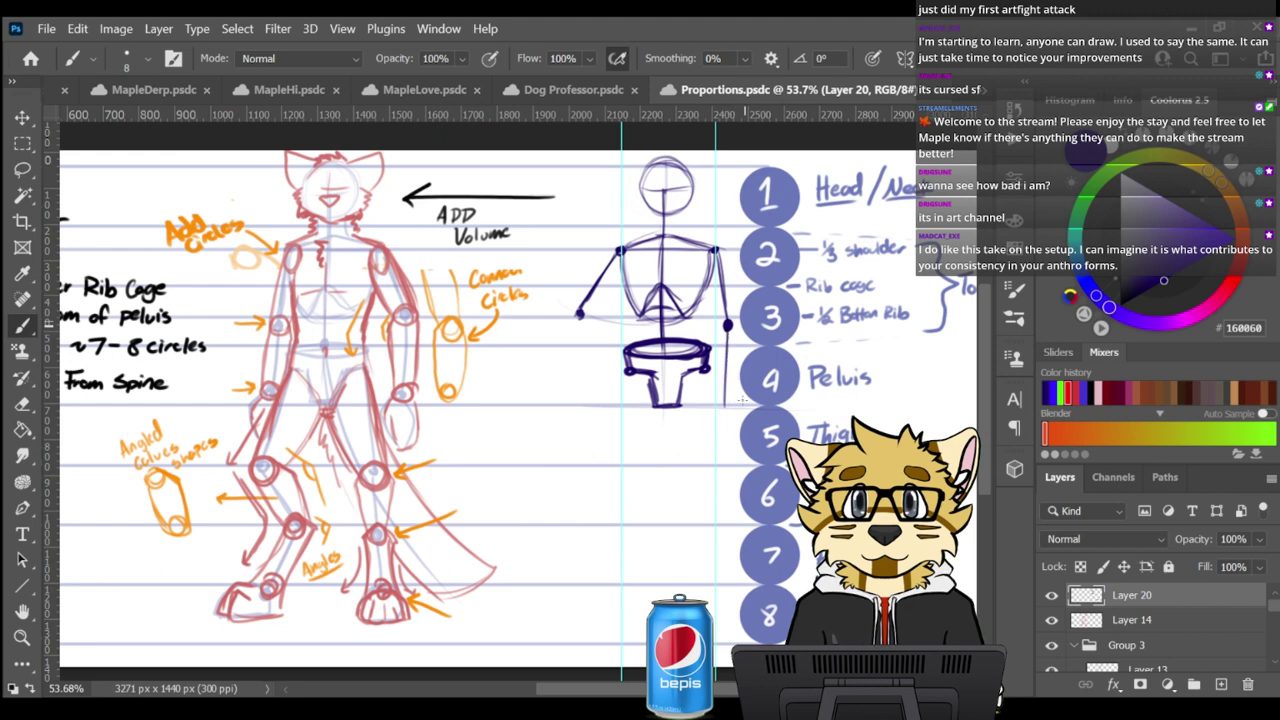
left_click(722, 403)
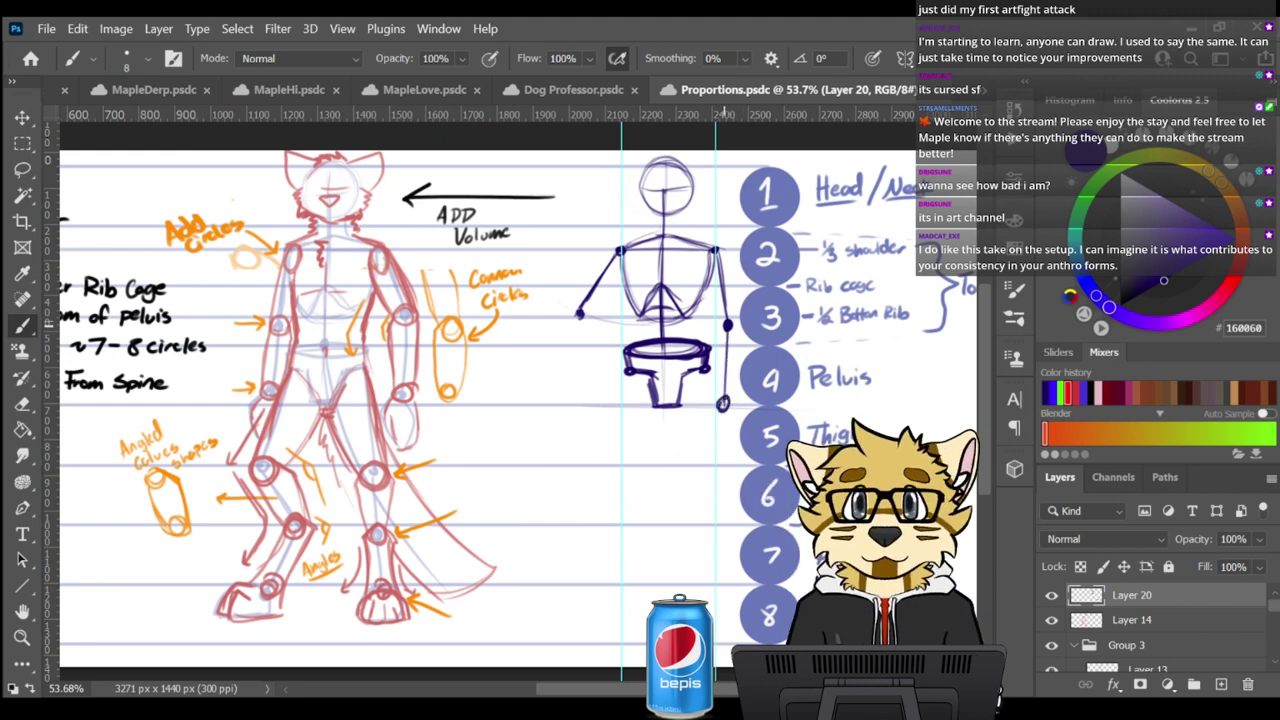
left_click(723, 404)
mouse_move(720, 405)
left_mouse_down()
mouse_move(711, 444)
mouse_move(736, 453)
mouse_move(738, 440)
left_mouse_up()
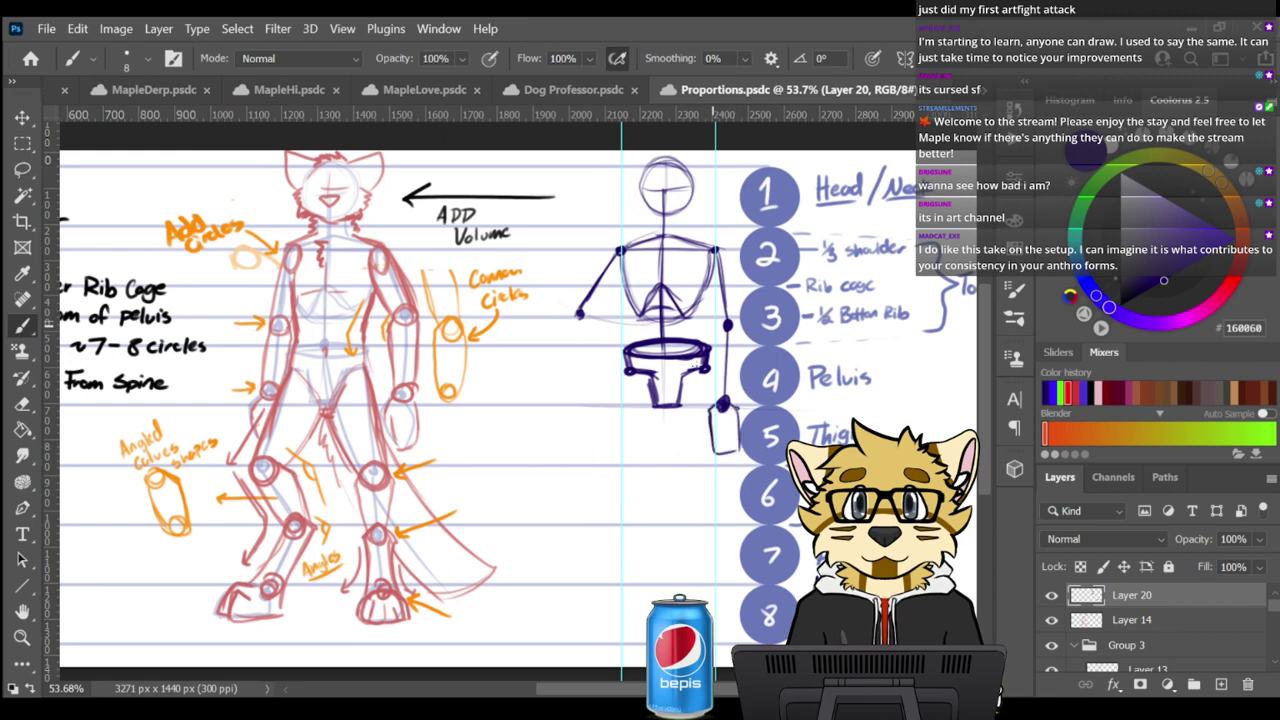
Draw the outward-angled arm's forearm to a wrist dot with a diamond-shaped hand, and darken the straight forearm
left_click_drag(580, 316, 573, 373)
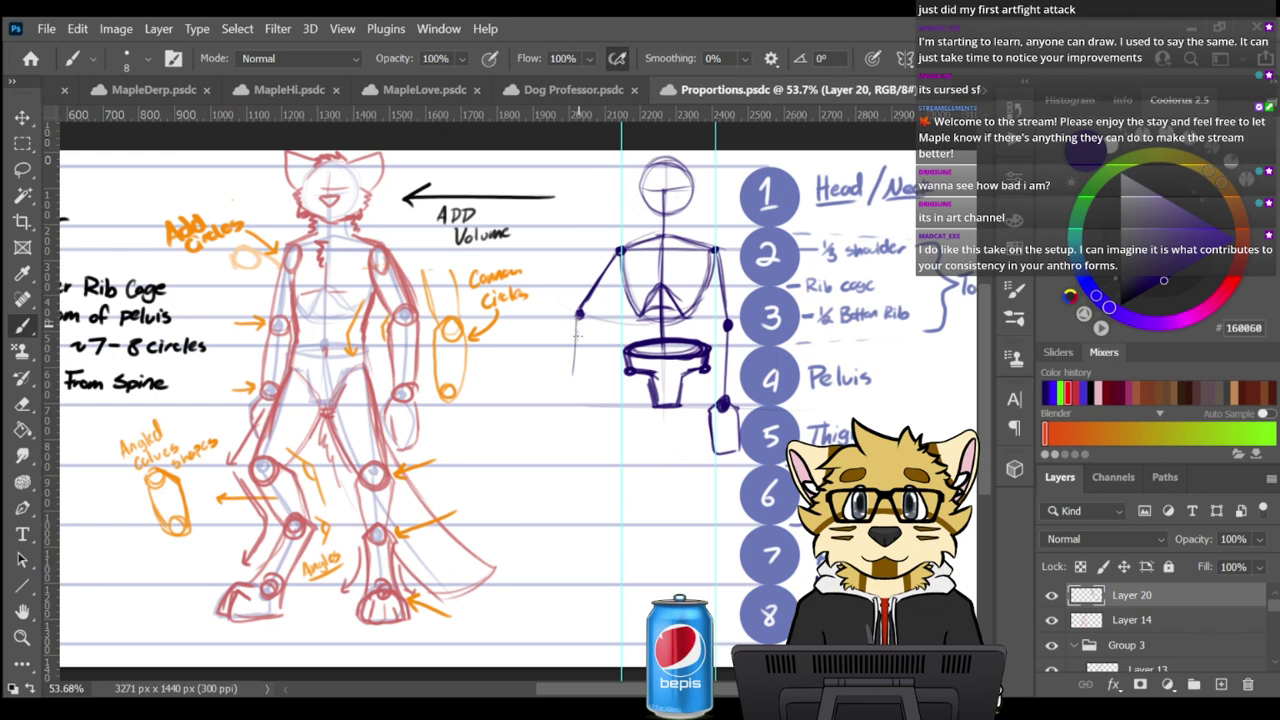
left_click_drag(728, 328, 725, 396)
mouse_move(580, 316)
left_mouse_down()
mouse_move(574, 378)
mouse_move(551, 406)
mouse_move(563, 440)
left_mouse_up()
mouse_move(574, 383)
left_mouse_down()
mouse_move(590, 404)
mouse_move(566, 437)
left_mouse_up()
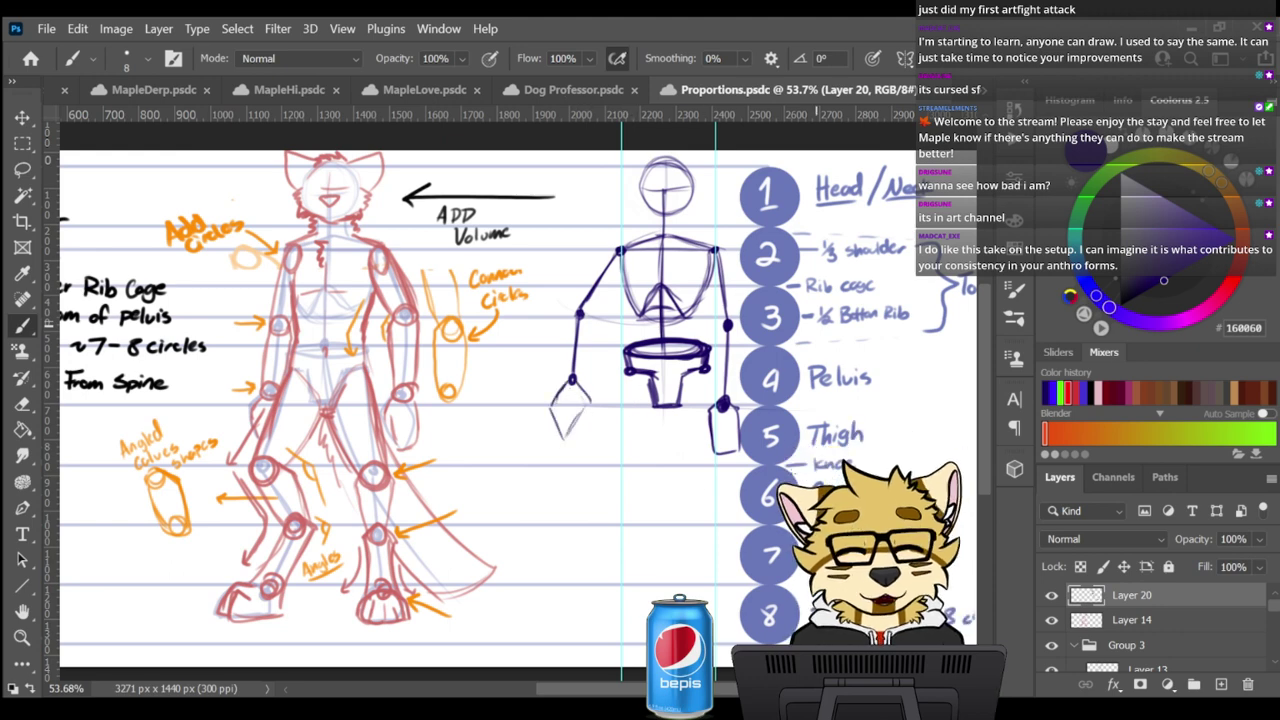
Draw the straight leg vertically from the hip with dots beside circles 5–6 and 6–7, ending in a domed foot beside circle 8
left_click_drag(814, 466, 504, 476)
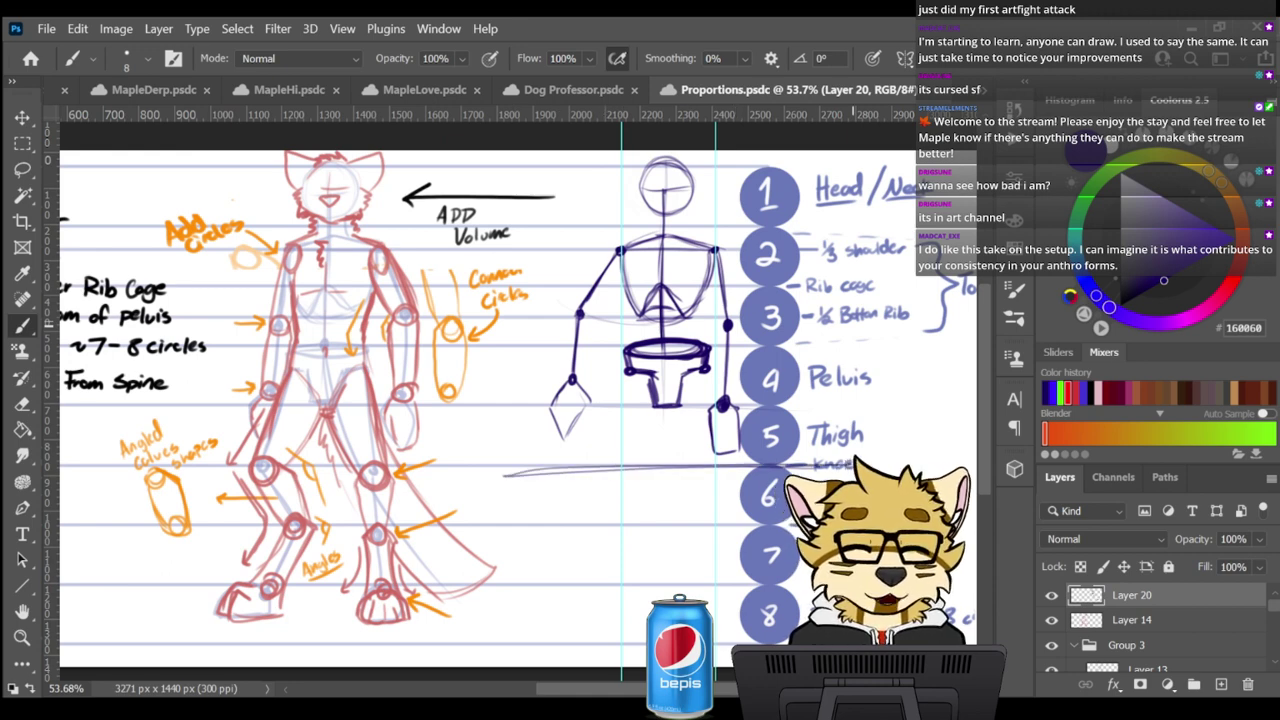
key("ctrl+z")
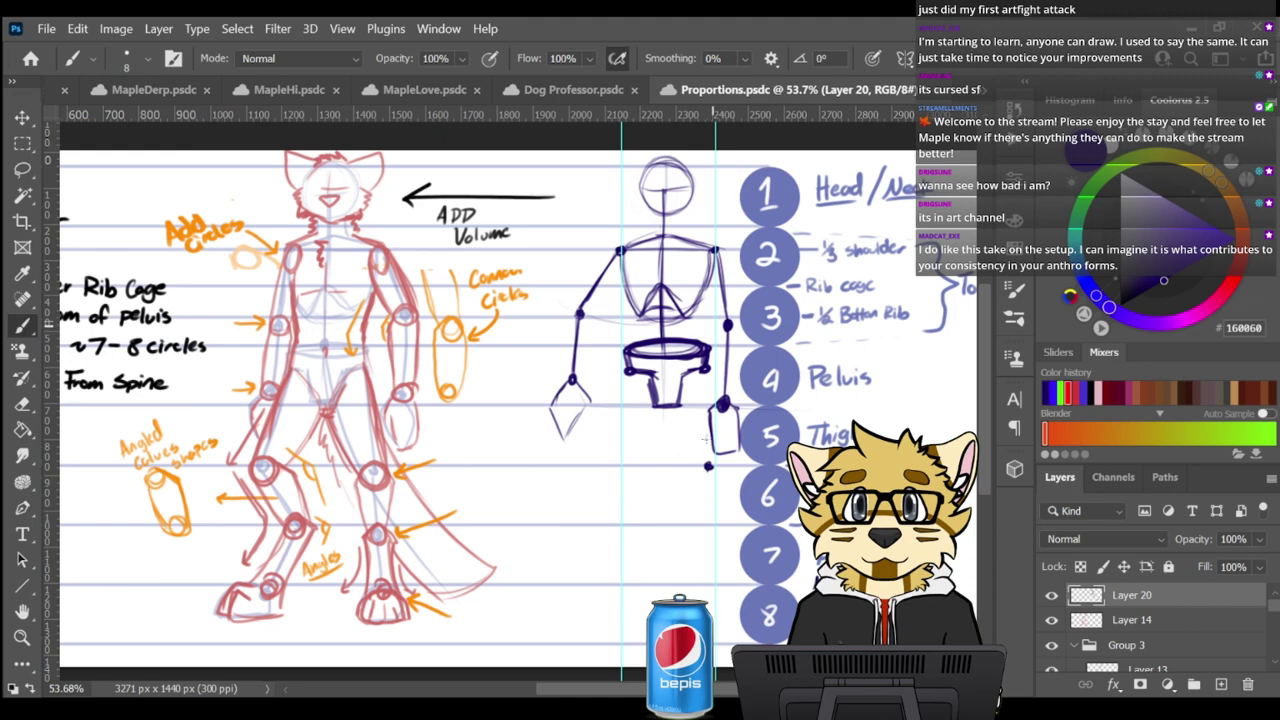
left_click_drag(706, 370, 708, 600)
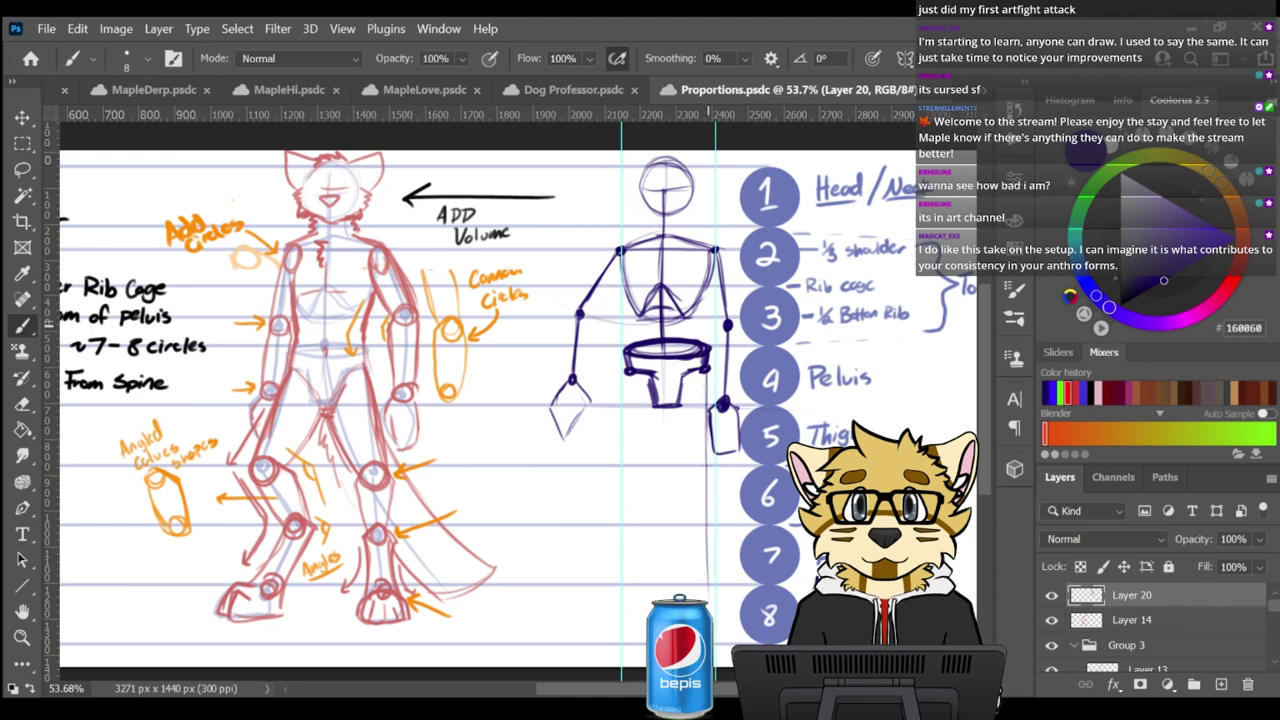
left_click_drag(706, 465, 705, 467)
left_click_drag(705, 526, 705, 528)
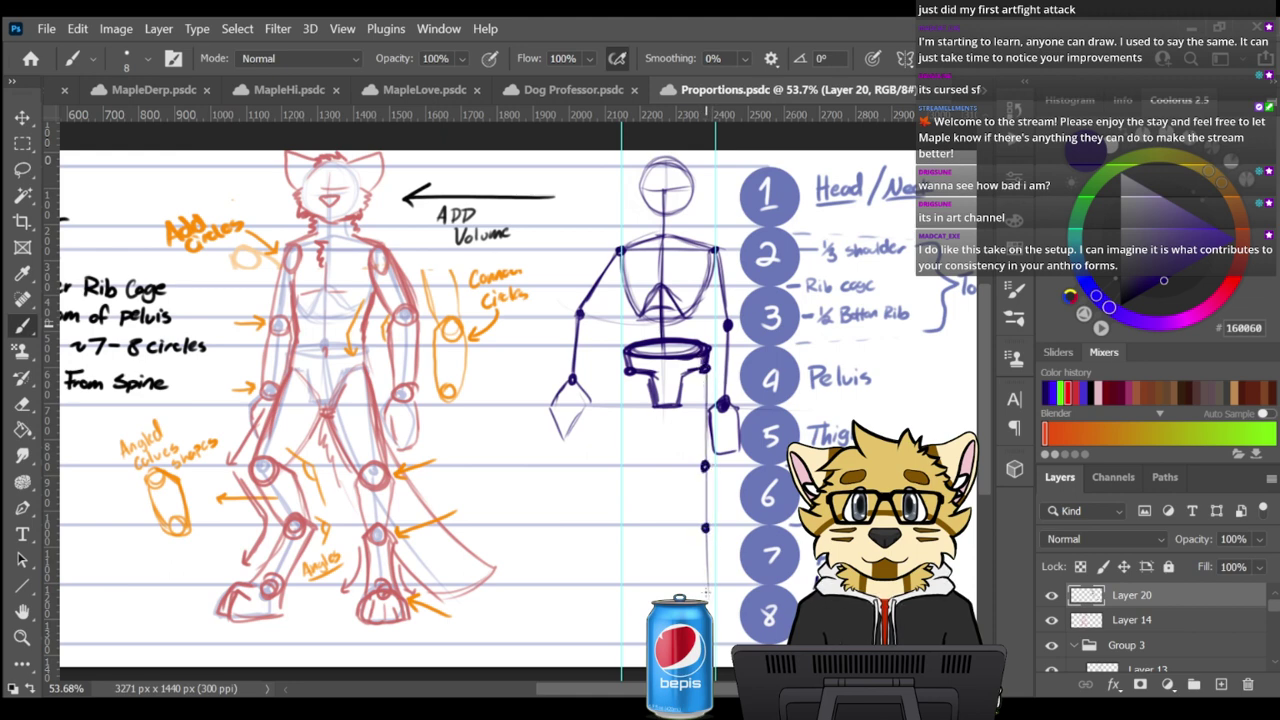
mouse_move(693, 602)
left_mouse_down()
mouse_move(724, 598)
mouse_move(732, 611)
left_mouse_up()
left_click_drag(634, 373, 599, 468)
key("ctrl+z")
key("ctrl+z")
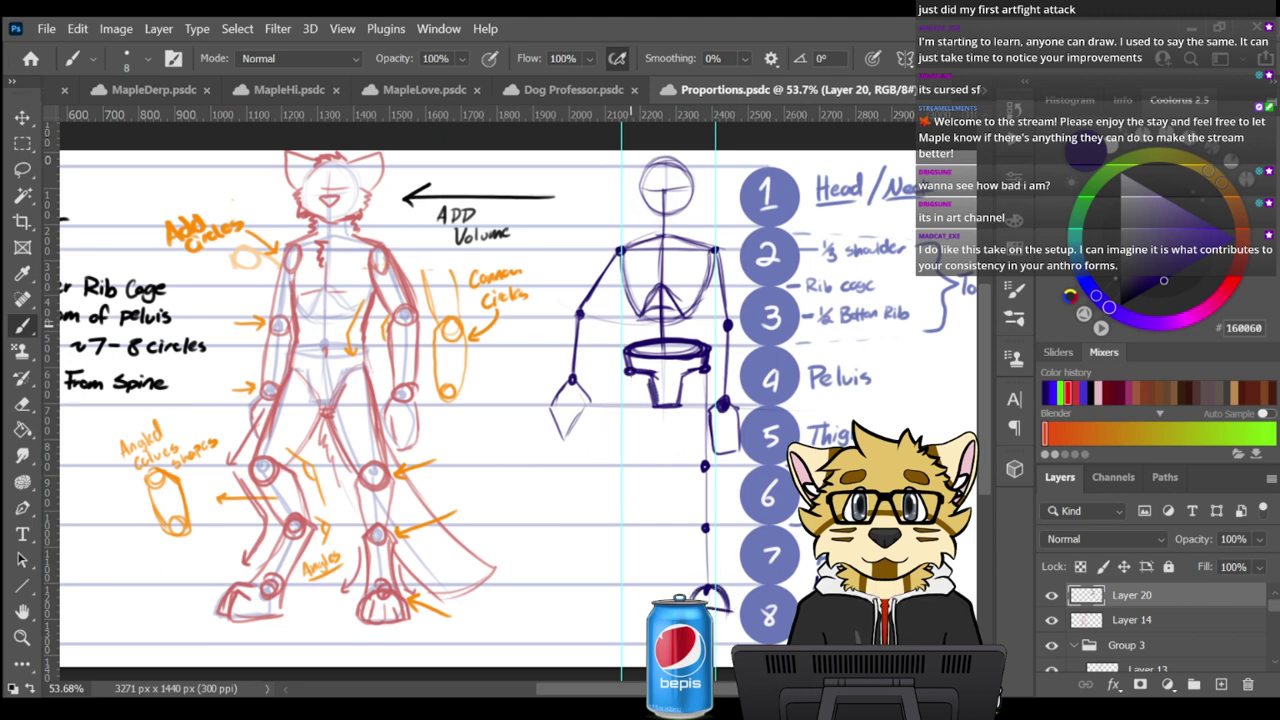
Draw the other leg as a zigzag digitigrade leg with joint dots and a domed foot, and mark the spine's base on the pelvis
left_click_drag(631, 373, 604, 456)
mouse_move(604, 456)
left_mouse_down()
mouse_move(640, 520)
mouse_move(598, 590)
left_mouse_up()
left_click_drag(637, 532, 603, 588)
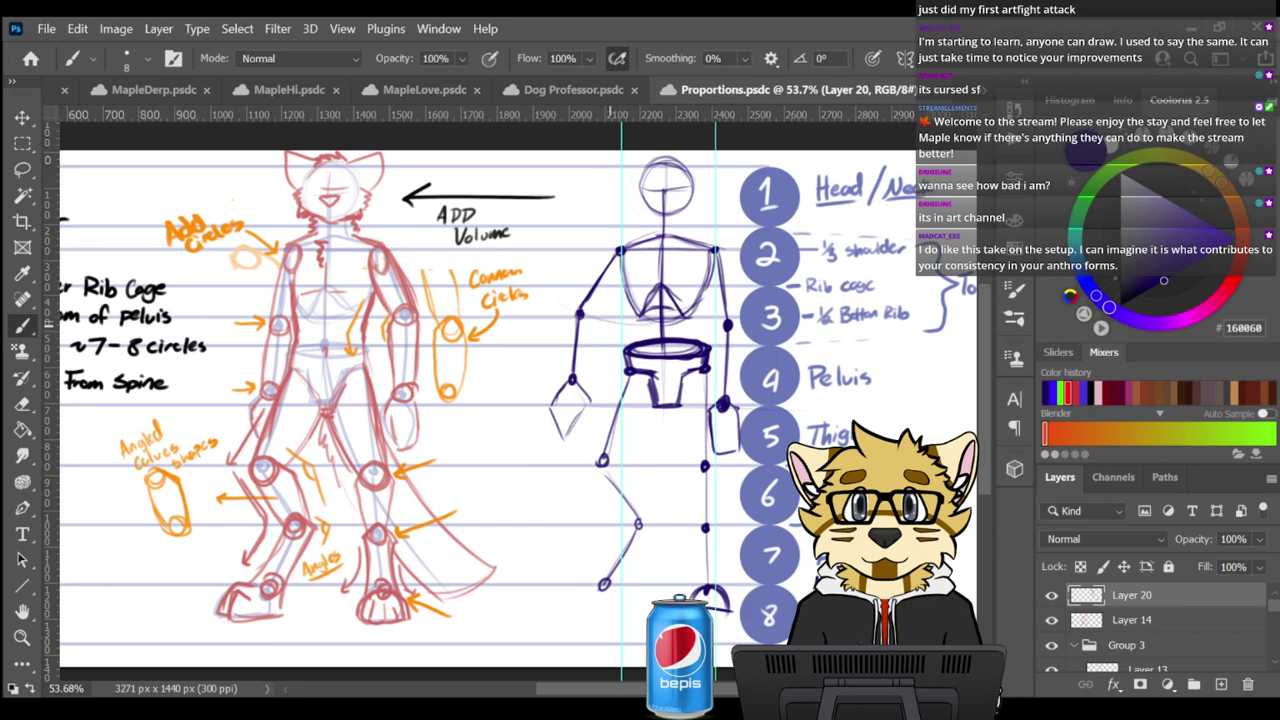
left_click_drag(605, 466, 636, 530)
mouse_move(603, 588)
left_mouse_down()
mouse_move(562, 592)
mouse_move(566, 610)
mouse_move(610, 612)
mouse_move(612, 590)
left_mouse_up()
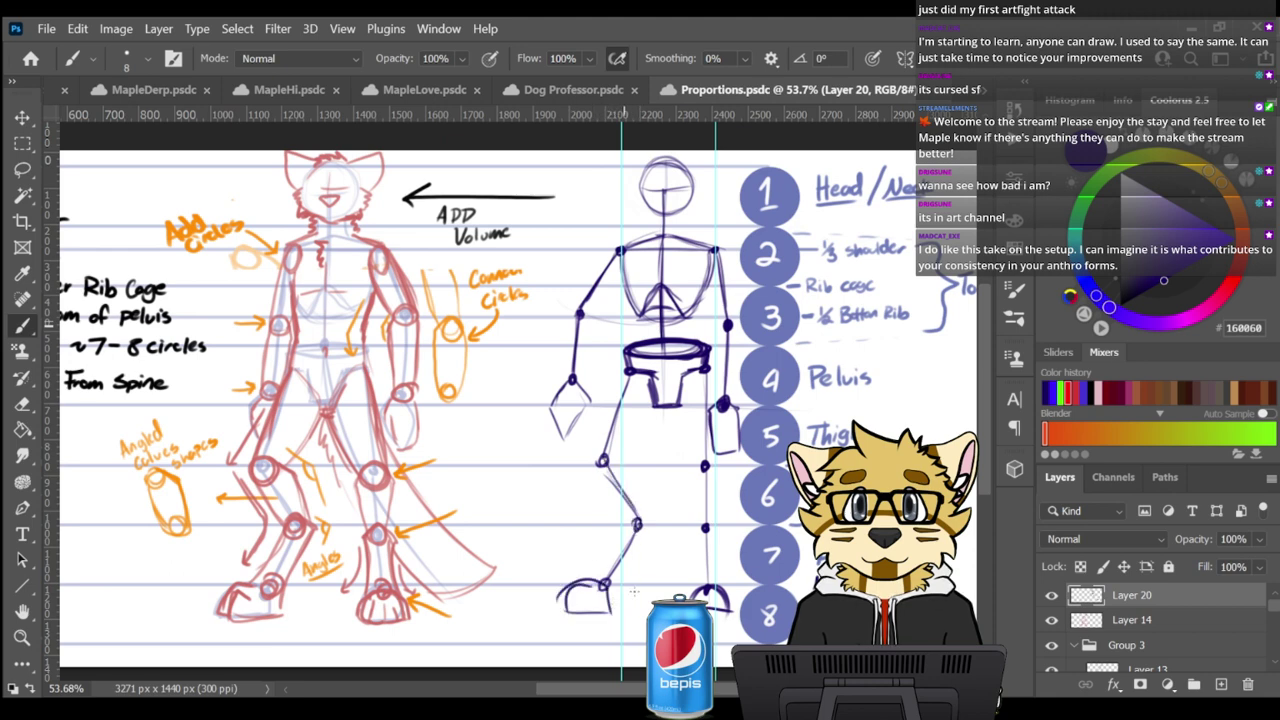
left_click_drag(660, 340, 664, 343)
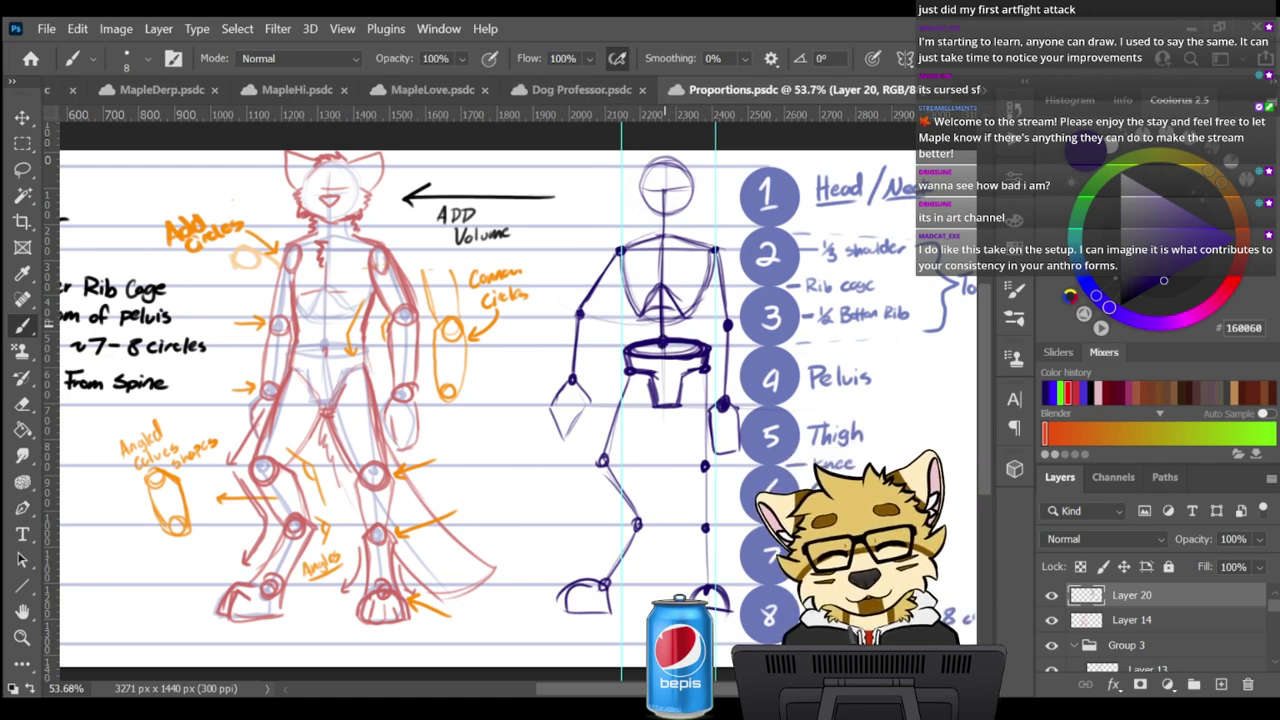
Try several sweeping tail lines from different starting points around the figure's pelvis
left_click_drag(553, 212, 525, 405)
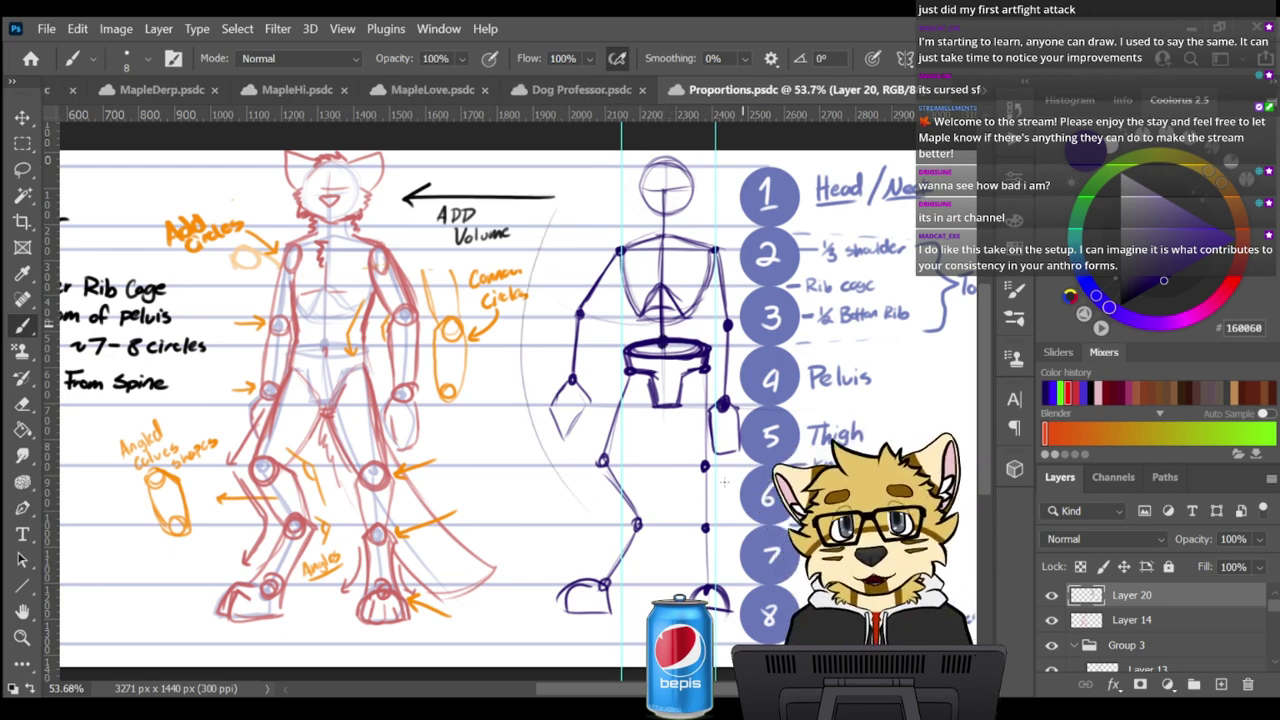
key("ctrl+z")
left_click_drag(668, 336, 840, 222)
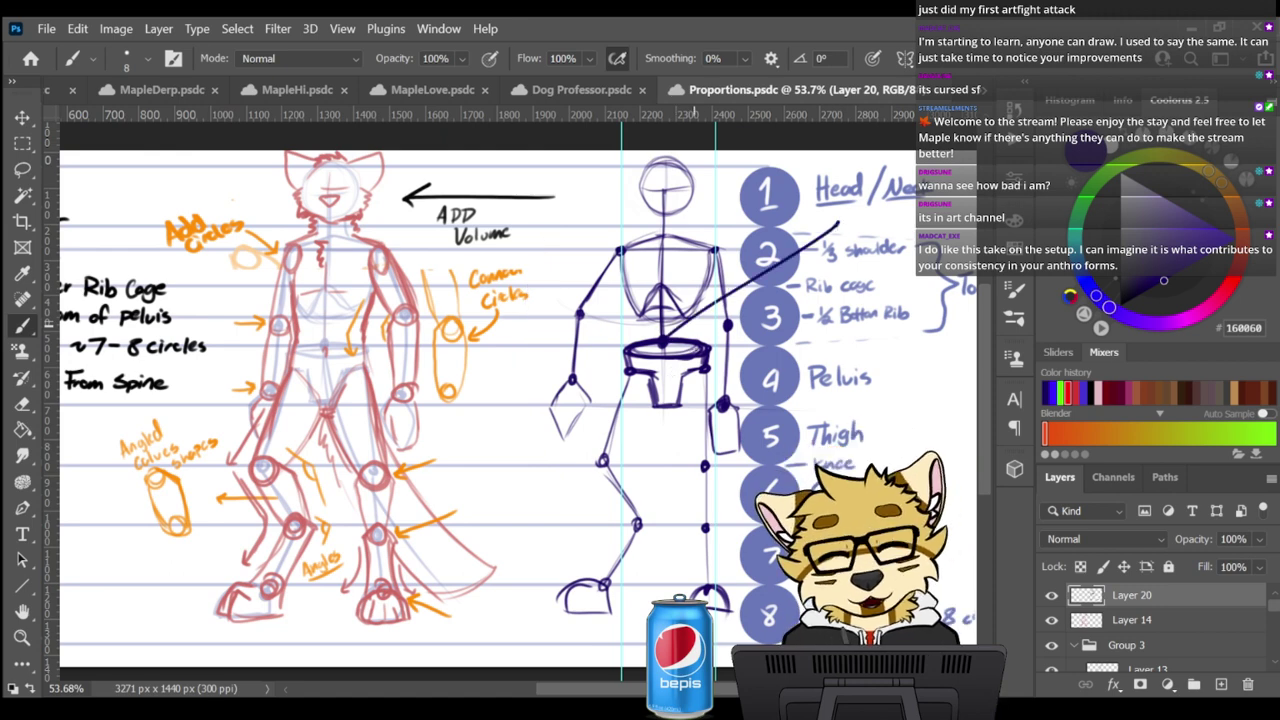
key("ctrl+z")
left_click_drag(718, 350, 780, 200)
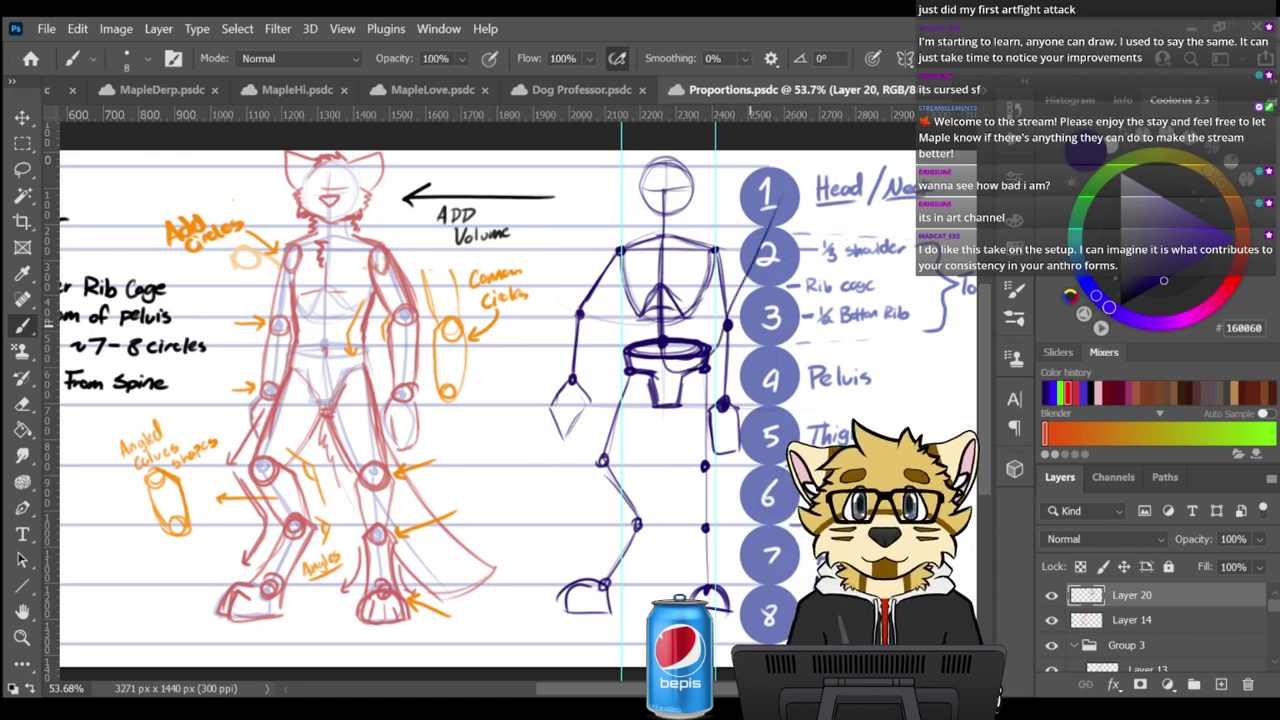
key("ctrl+z")
mouse_move(665, 216)
left_mouse_down()
mouse_move(684, 390)
mouse_move(840, 186)
left_mouse_up()
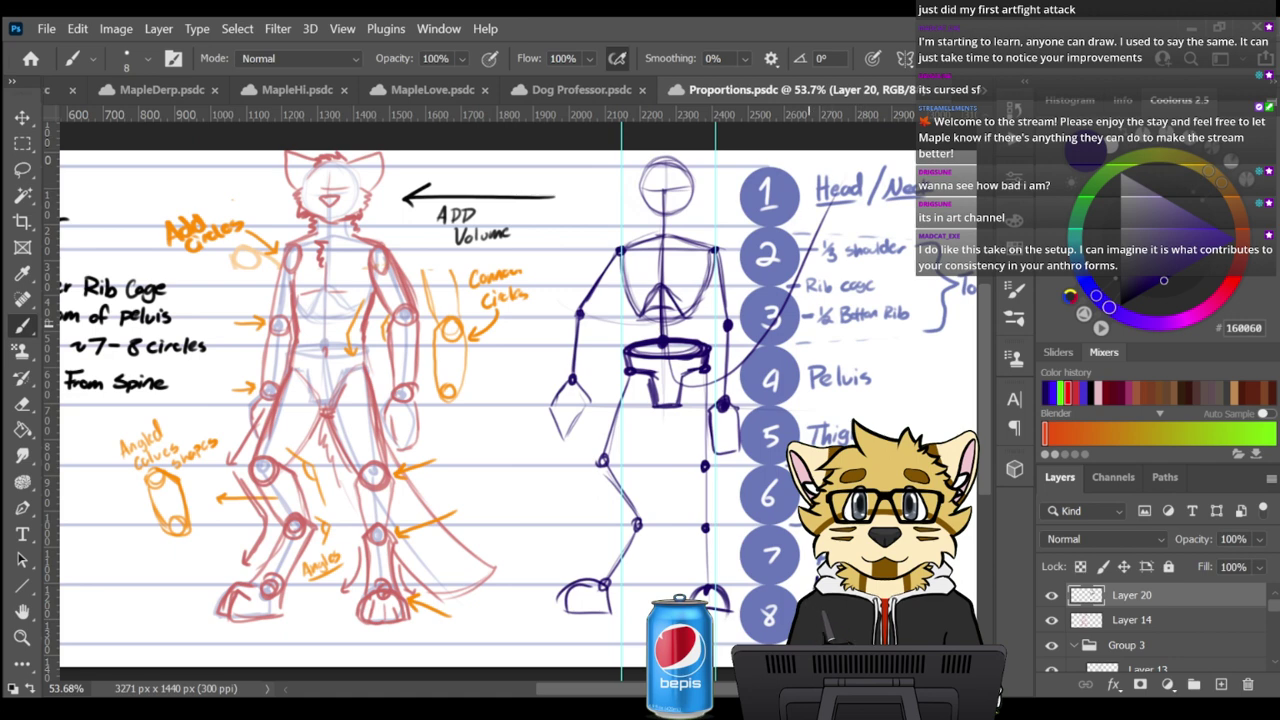
key("ctrl+z")
Draw a tapering tail from the pelvis down behind the straight leg, and darken the head circle with both neck sides
left_click_drag(661, 290, 768, 588)
mouse_move(664, 345)
left_mouse_down()
mouse_move(692, 478)
mouse_move(775, 597)
left_mouse_up()
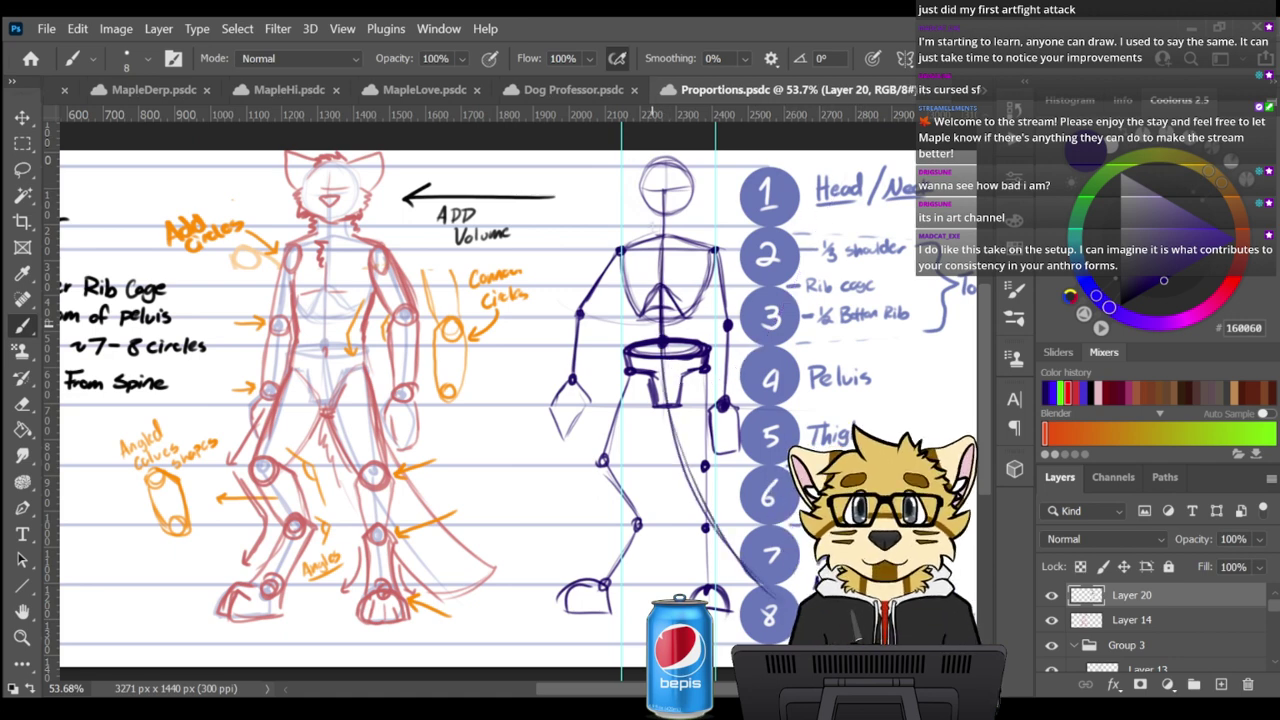
mouse_move(638, 197)
left_mouse_down()
mouse_move(694, 196)
mouse_move(690, 178)
left_mouse_up()
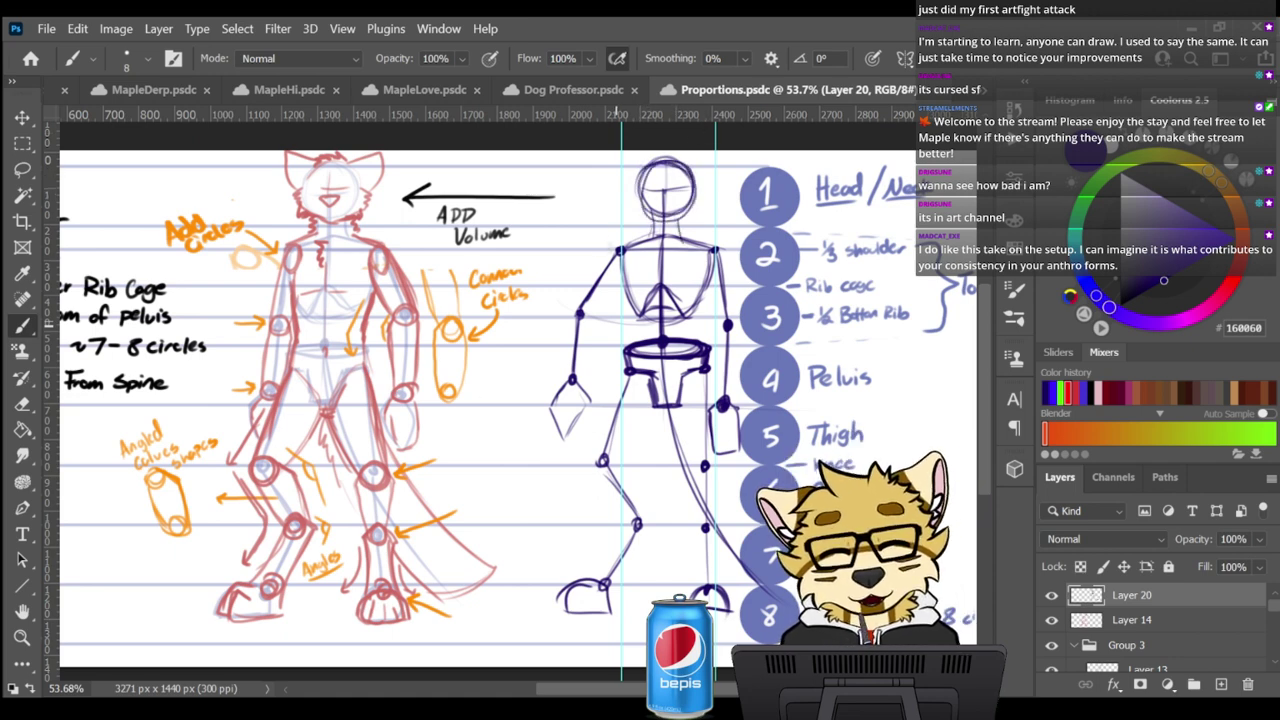
Draw ovals around both shoulder joints and circles around the elbow and wrist dots of both arms
mouse_move(614, 240)
left_mouse_down()
mouse_move(627, 243)
mouse_move(622, 270)
mouse_move(630, 248)
left_mouse_up()
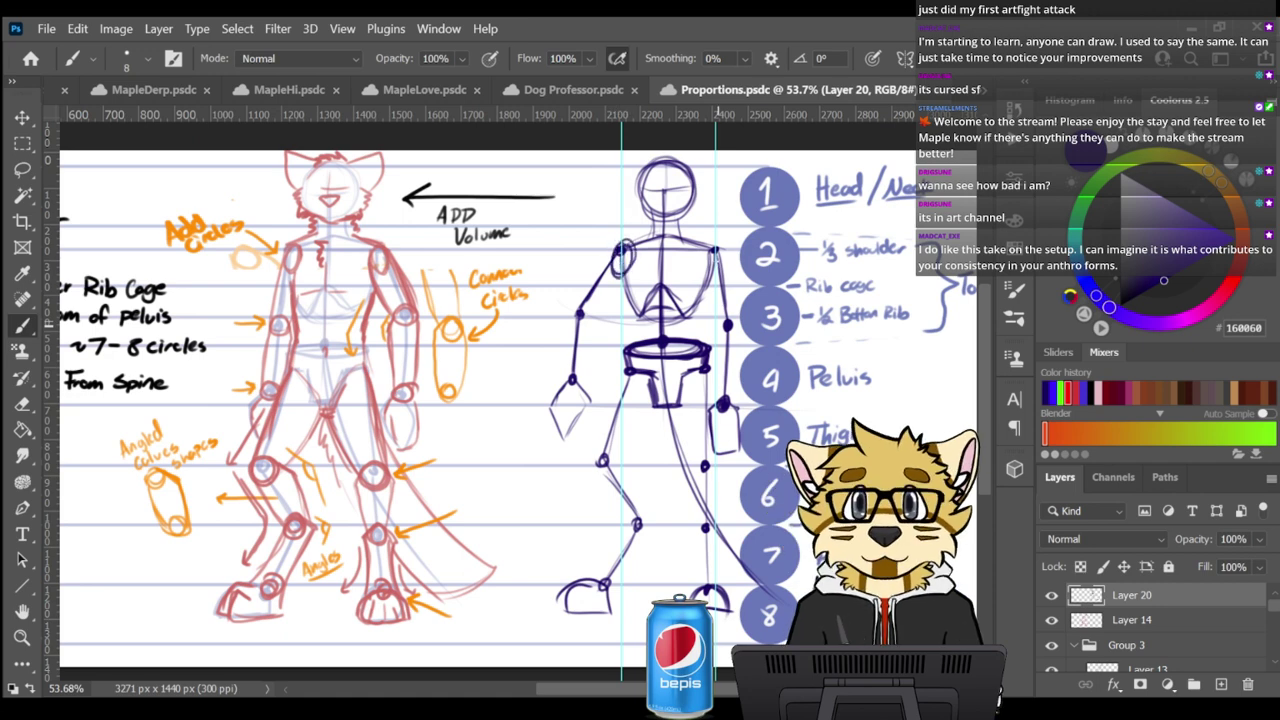
mouse_move(708, 246)
left_mouse_down()
mouse_move(722, 270)
mouse_move(706, 248)
left_mouse_up()
mouse_move(582, 298)
left_mouse_down()
mouse_move(568, 322)
mouse_move(594, 312)
left_mouse_up()
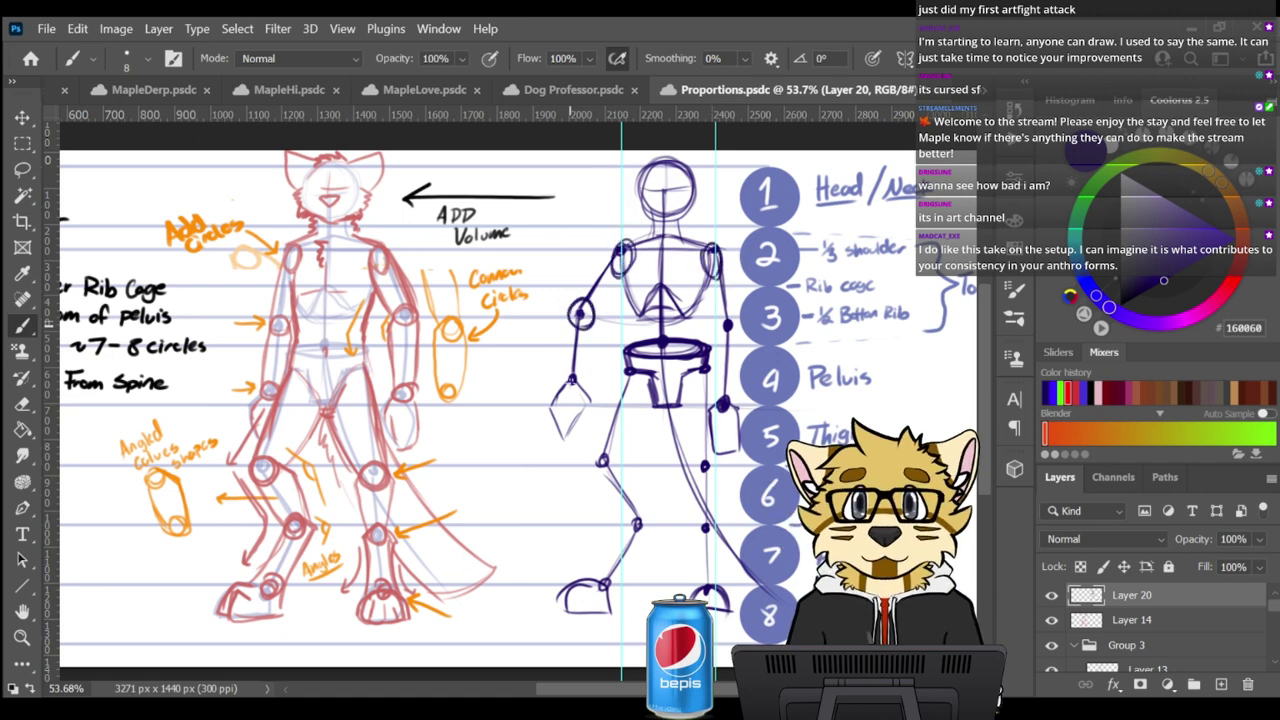
left_click_drag(574, 364, 562, 372)
mouse_move(726, 390)
left_mouse_down()
mouse_move(712, 406)
mouse_move(732, 394)
left_mouse_up()
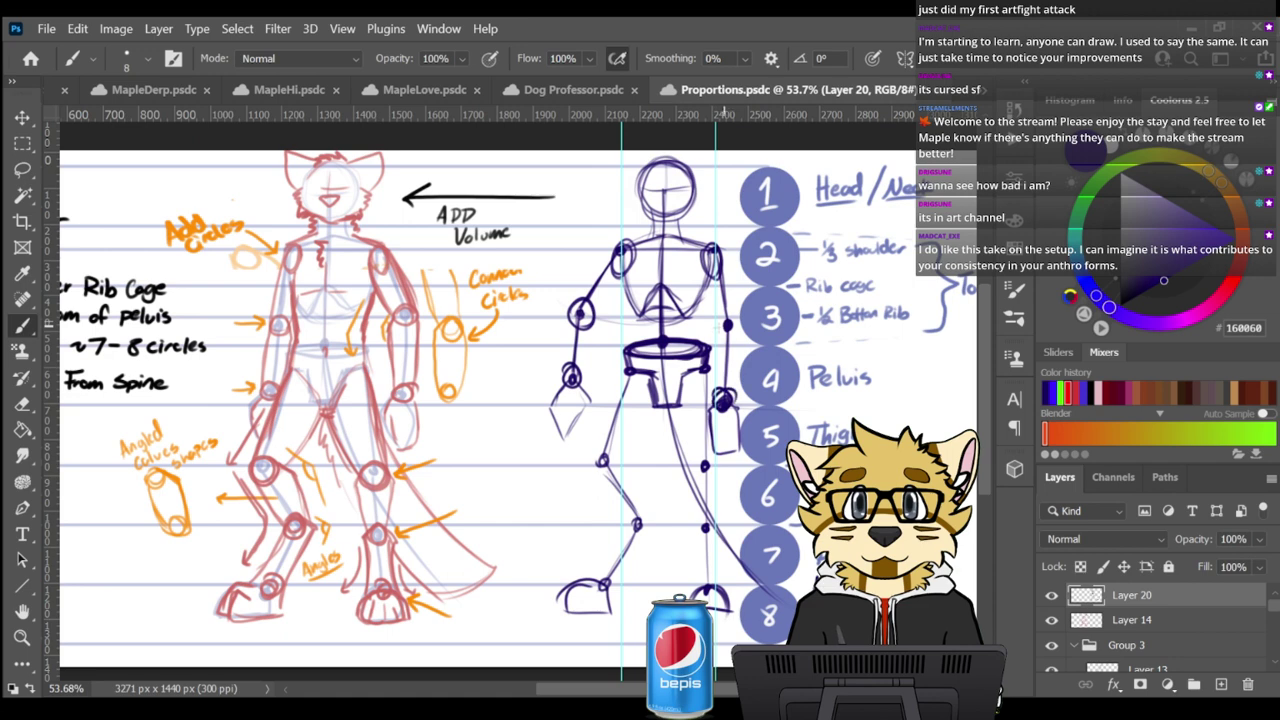
left_click_drag(730, 312, 736, 338)
Draw circles around the two middle joint dots of each leg
mouse_move(598, 446)
left_mouse_down()
mouse_move(616, 460)
mouse_move(596, 476)
mouse_move(620, 452)
left_mouse_up()
key("ctrl+z")
key("ctrl+z")
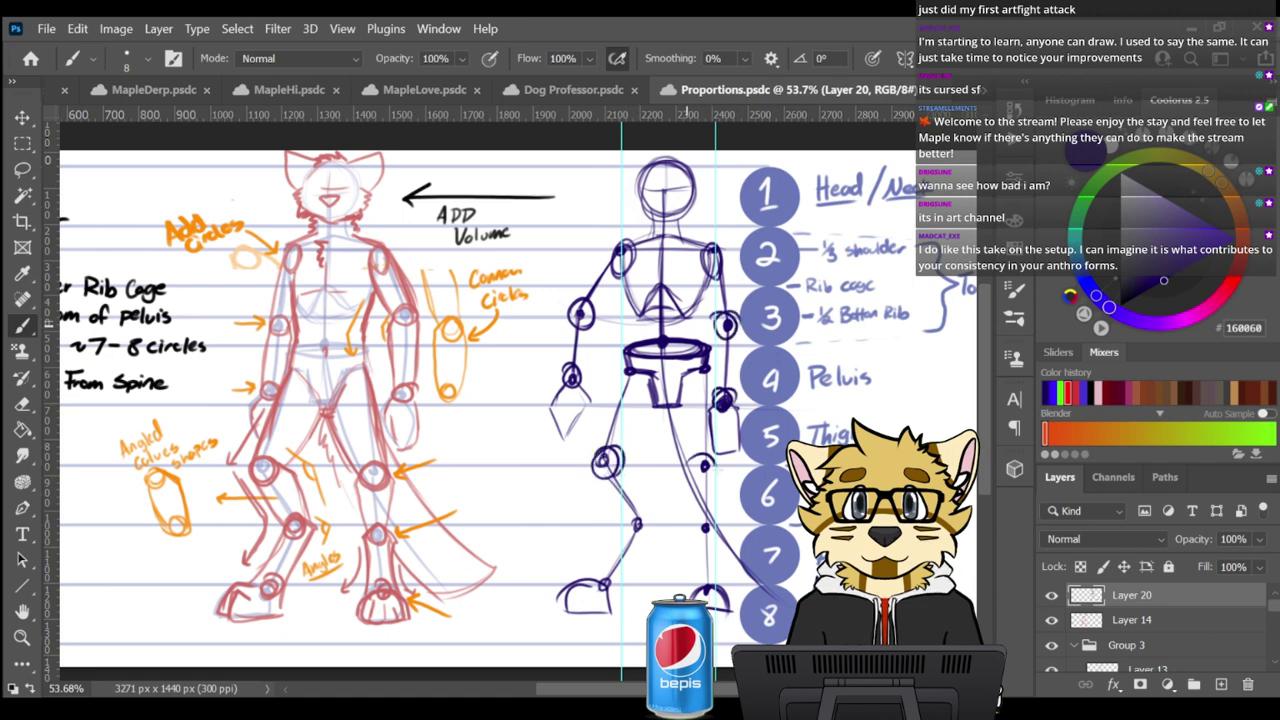
mouse_move(702, 452)
left_mouse_down()
mouse_move(686, 472)
mouse_move(712, 456)
left_mouse_up()
left_click_drag(716, 516, 704, 540)
left_click_drag(648, 508, 632, 532)
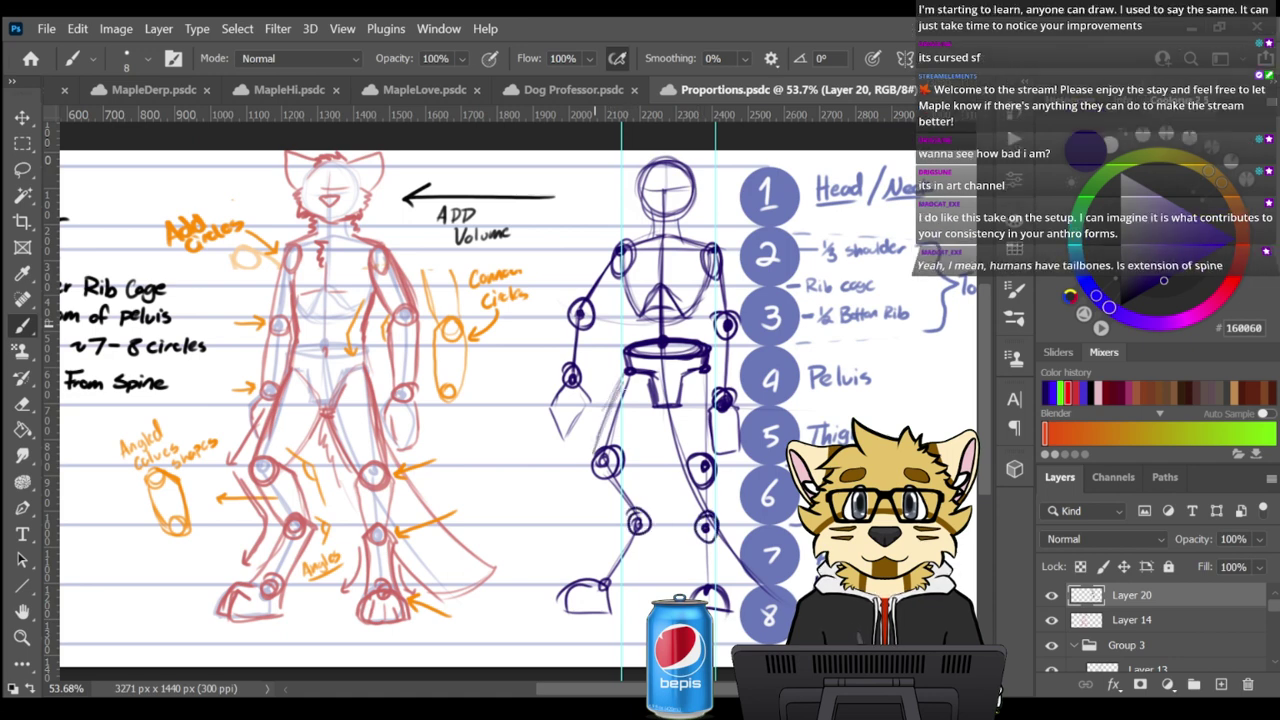
Outline the thigh, calf and lower leg of the zigzag leg around its joint circles to add volume
mouse_move(622, 388)
left_mouse_down()
mouse_move(648, 446)
mouse_move(664, 412)
mouse_move(595, 450)
mouse_move(664, 413)
mouse_move(682, 465)
mouse_move(718, 404)
mouse_move(712, 456)
mouse_move(683, 484)
left_mouse_up()
mouse_move(606, 450)
left_mouse_down()
mouse_move(637, 460)
mouse_move(650, 511)
mouse_move(635, 466)
left_mouse_up()
mouse_move(648, 515)
left_mouse_down()
mouse_move(628, 456)
mouse_move(652, 508)
left_mouse_up()
key("ctrl+z")
key("ctrl+z")
left_click_drag(632, 458, 656, 526)
mouse_move(594, 468)
left_mouse_down()
mouse_move(638, 525)
mouse_move(662, 532)
mouse_move(613, 615)
left_mouse_up()
left_click_drag(631, 568, 617, 601)
mouse_move(652, 530)
left_mouse_down()
mouse_move(634, 566)
mouse_move(620, 546)
left_mouse_up()
left_click_drag(626, 536, 590, 586)
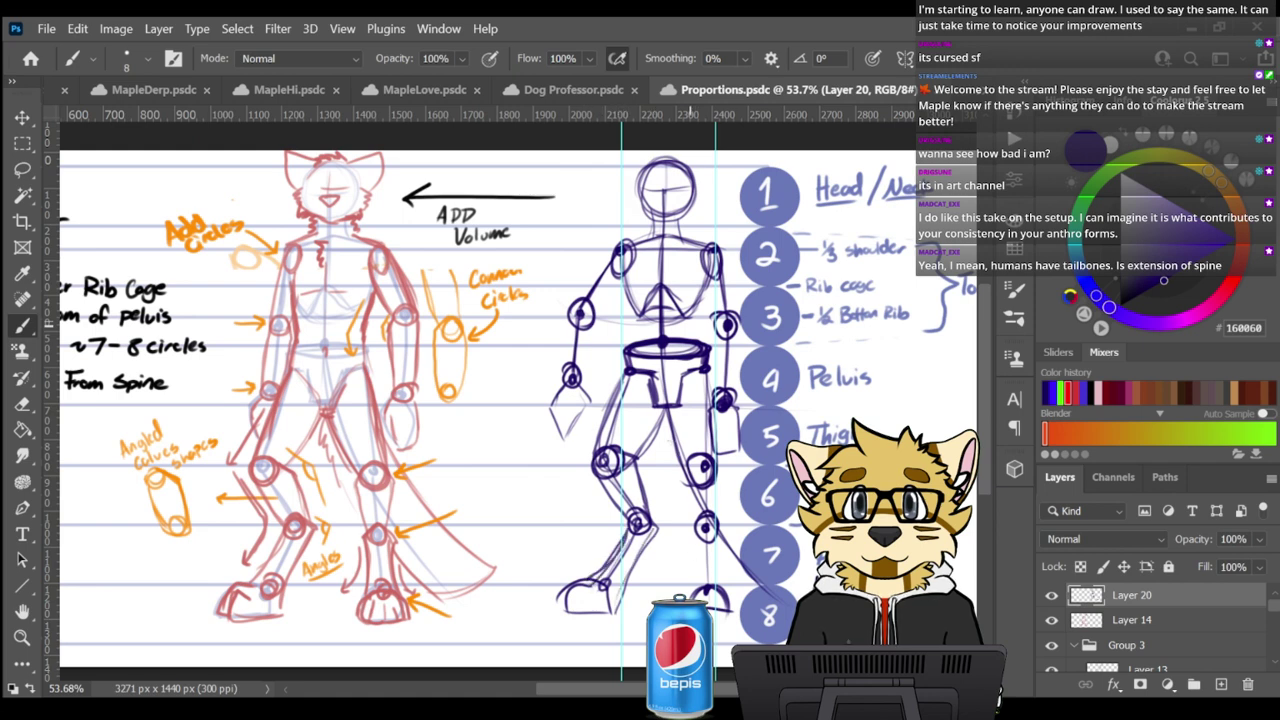
Outline the straight leg's calf and lower leg around its joint circles down to the foot
left_click_drag(693, 454, 673, 484)
mouse_move(684, 462)
left_mouse_down()
mouse_move(675, 476)
mouse_move(698, 544)
mouse_move(728, 486)
mouse_move(712, 528)
mouse_move(722, 590)
left_mouse_up()
mouse_move(702, 514)
left_mouse_down()
mouse_move(690, 546)
mouse_move(704, 586)
left_mouse_up()
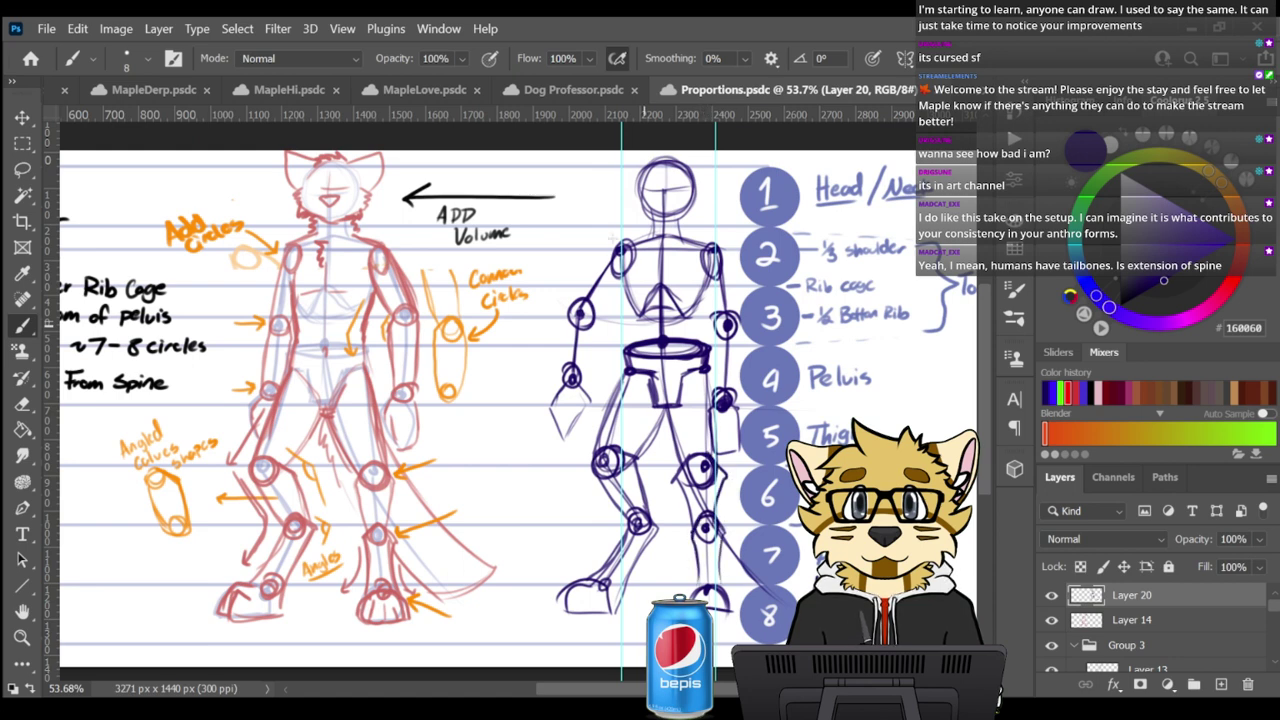
Outline the outward-angled arm's upper arm and forearm from the shoulder oval to the wrist circle
mouse_move(634, 251)
left_mouse_down()
mouse_move(625, 297)
mouse_move(597, 314)
left_mouse_up()
key("ctrl+z")
mouse_move(616, 254)
left_mouse_down()
mouse_move(580, 310)
mouse_move(599, 326)
mouse_move(586, 380)
left_mouse_up()
mouse_move(574, 306)
left_mouse_down()
mouse_move(566, 370)
mouse_move(586, 290)
left_mouse_up()
mouse_move(618, 248)
left_mouse_down()
mouse_move(584, 294)
mouse_move(582, 370)
left_mouse_up()
left_click_drag(598, 326, 582, 386)
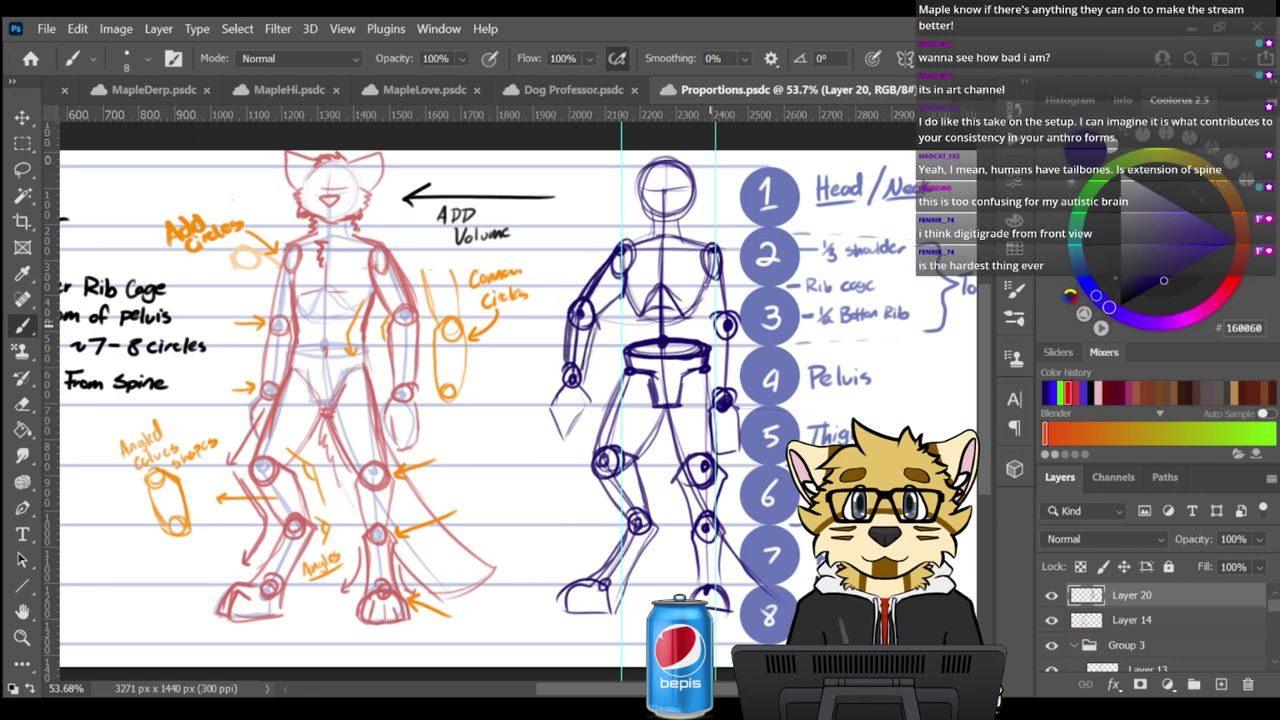
Outline the straight arm from shoulder to wrist, and reinforce the outward-angled arm's upper arm contour
left_click_drag(706, 264, 721, 389)
left_click_drag(713, 327, 724, 387)
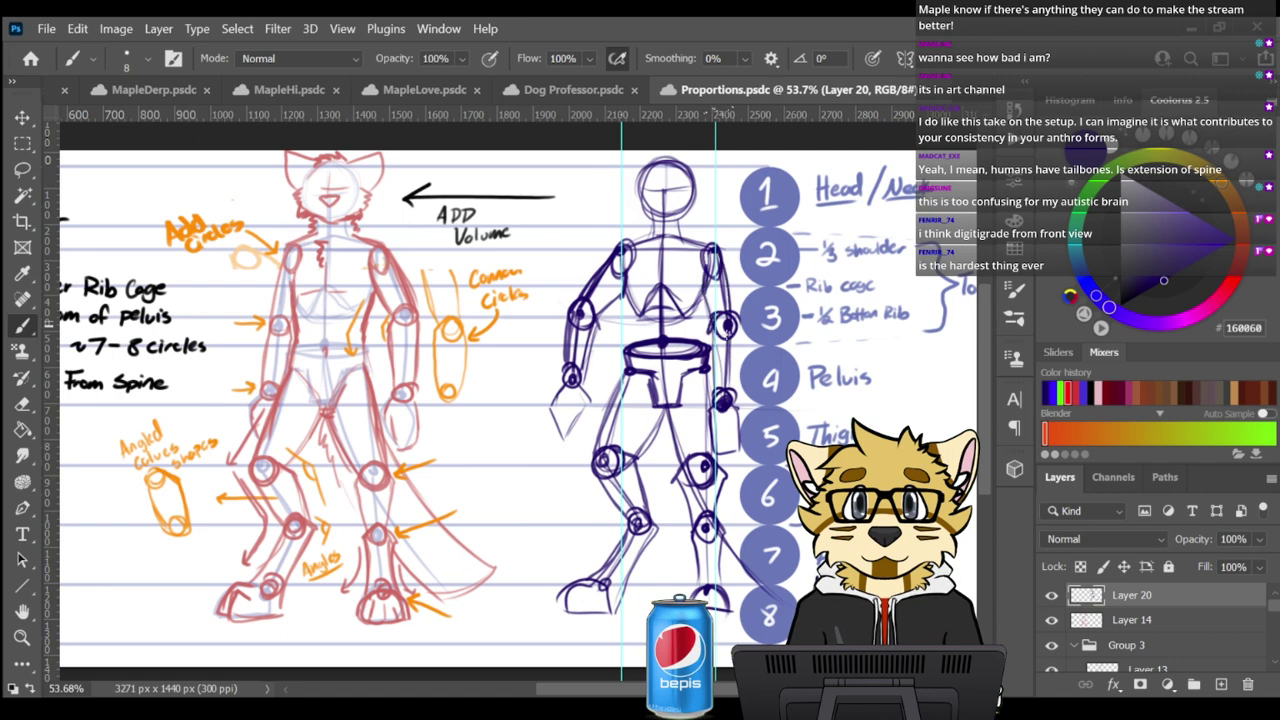
left_click_drag(622, 258, 580, 312)
left_click_drag(626, 262, 574, 340)
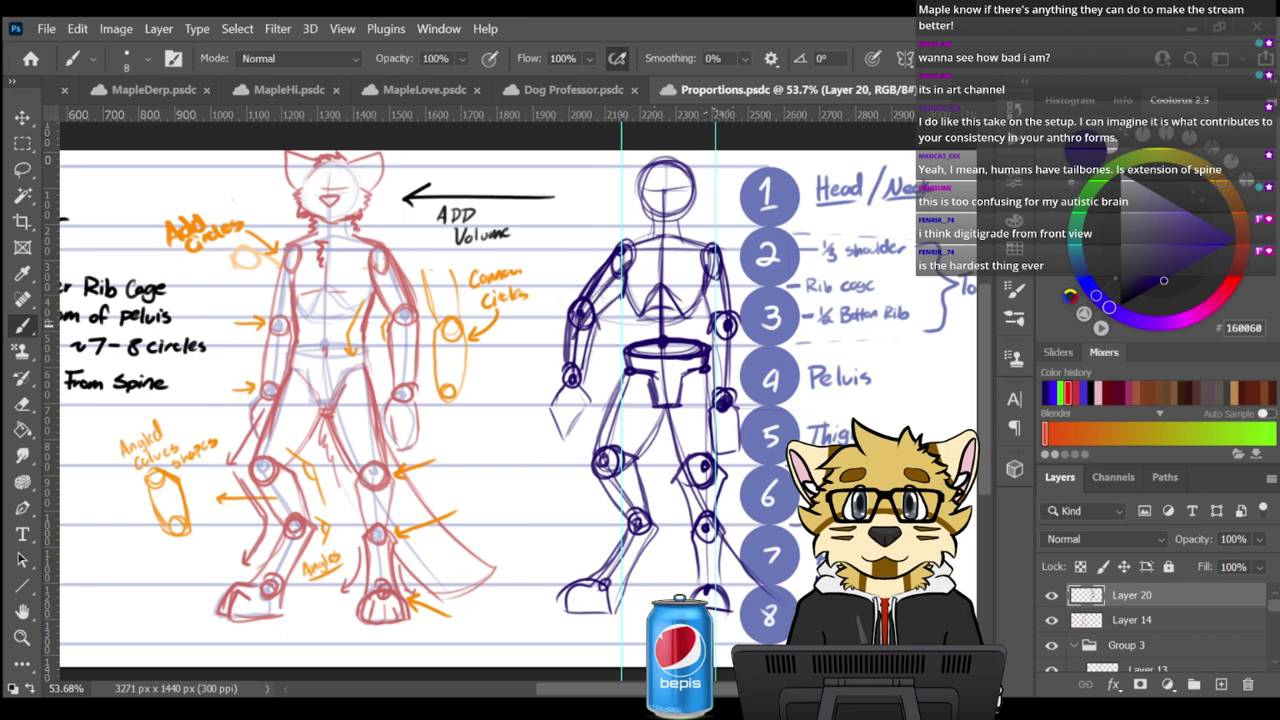
left_click_drag(610, 282, 572, 374)
left_click_drag(612, 310, 578, 424)
key("ctrl+z")
key("ctrl+z")
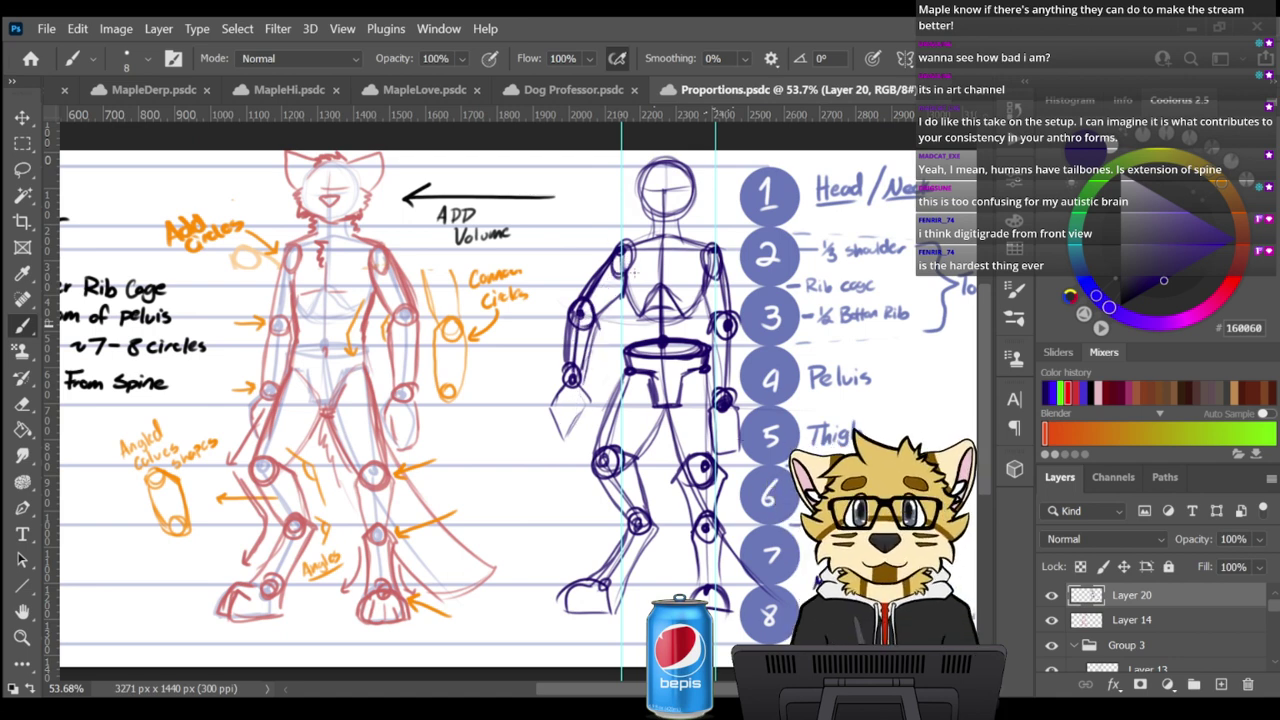
Refine the purple figure with short strokes at the shoulder oval, along both sides of the torso and below the straight leg's knee
mouse_move(631, 256)
left_mouse_down()
mouse_move(626, 288)
mouse_move(634, 268)
mouse_move(597, 317)
mouse_move(634, 274)
mouse_move(637, 246)
left_mouse_up()
key("e")
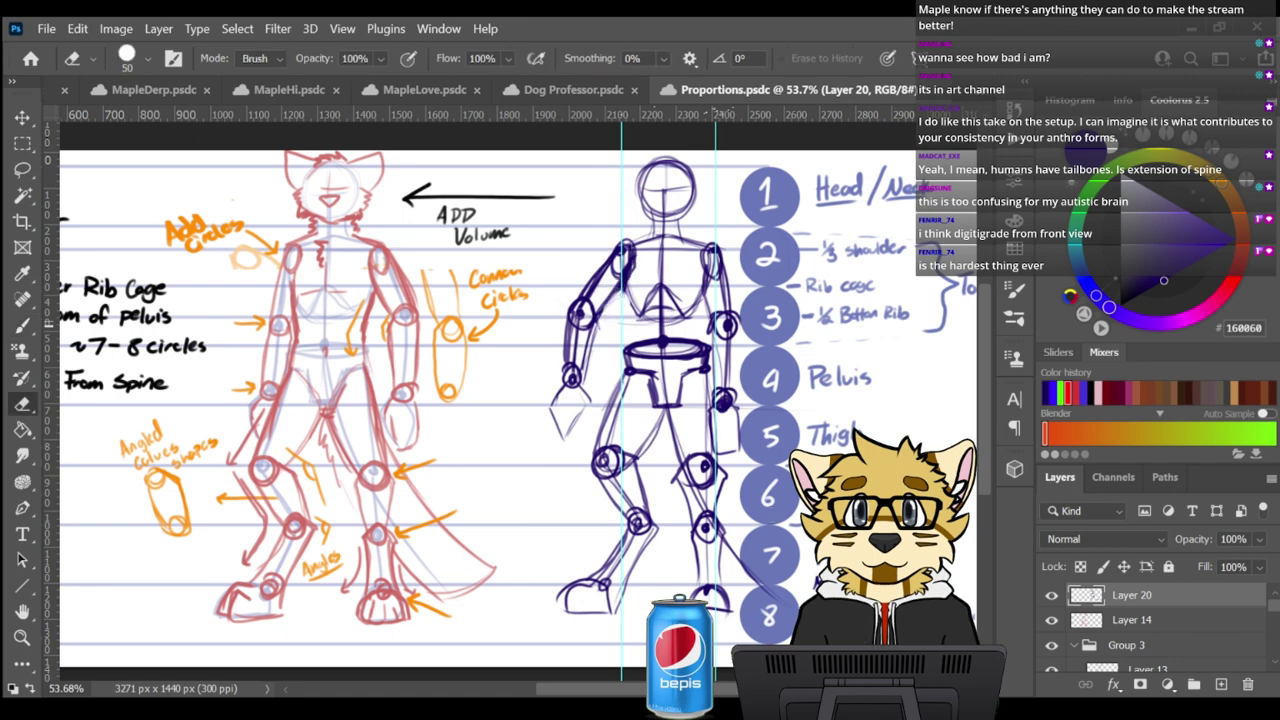
left_click(22, 325)
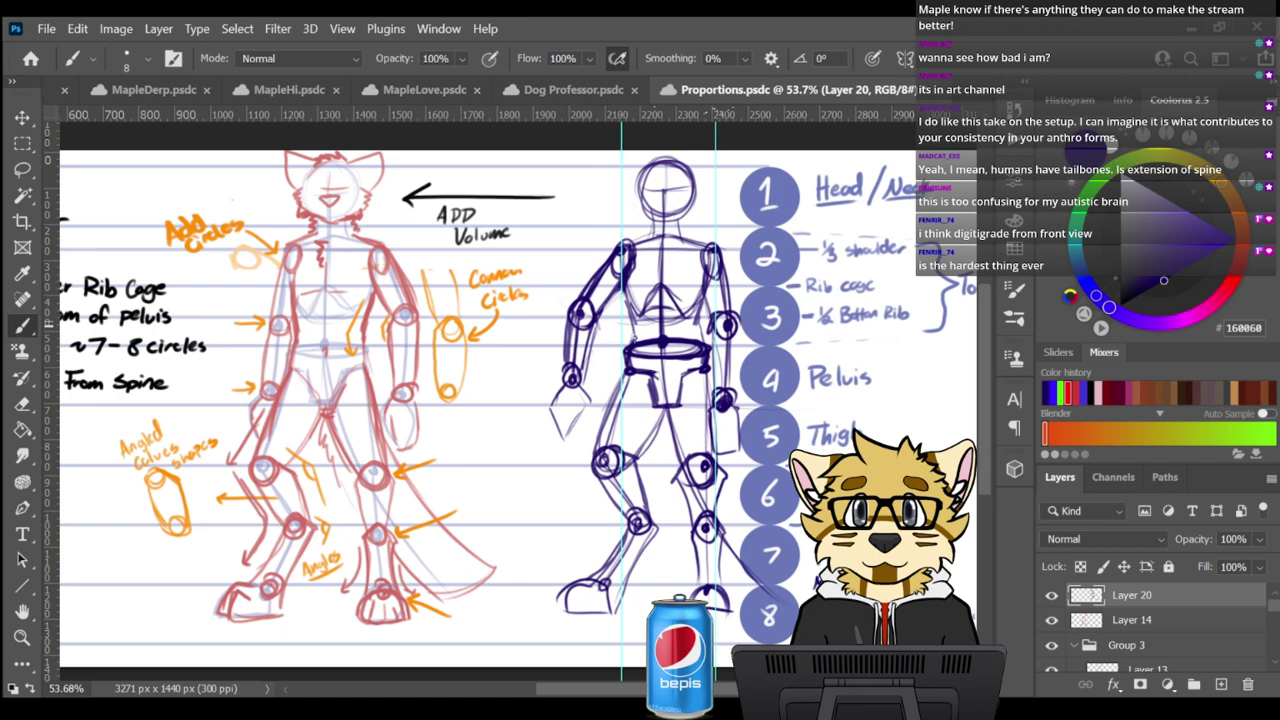
left_click_drag(625, 293, 635, 337)
left_click_drag(708, 299, 702, 344)
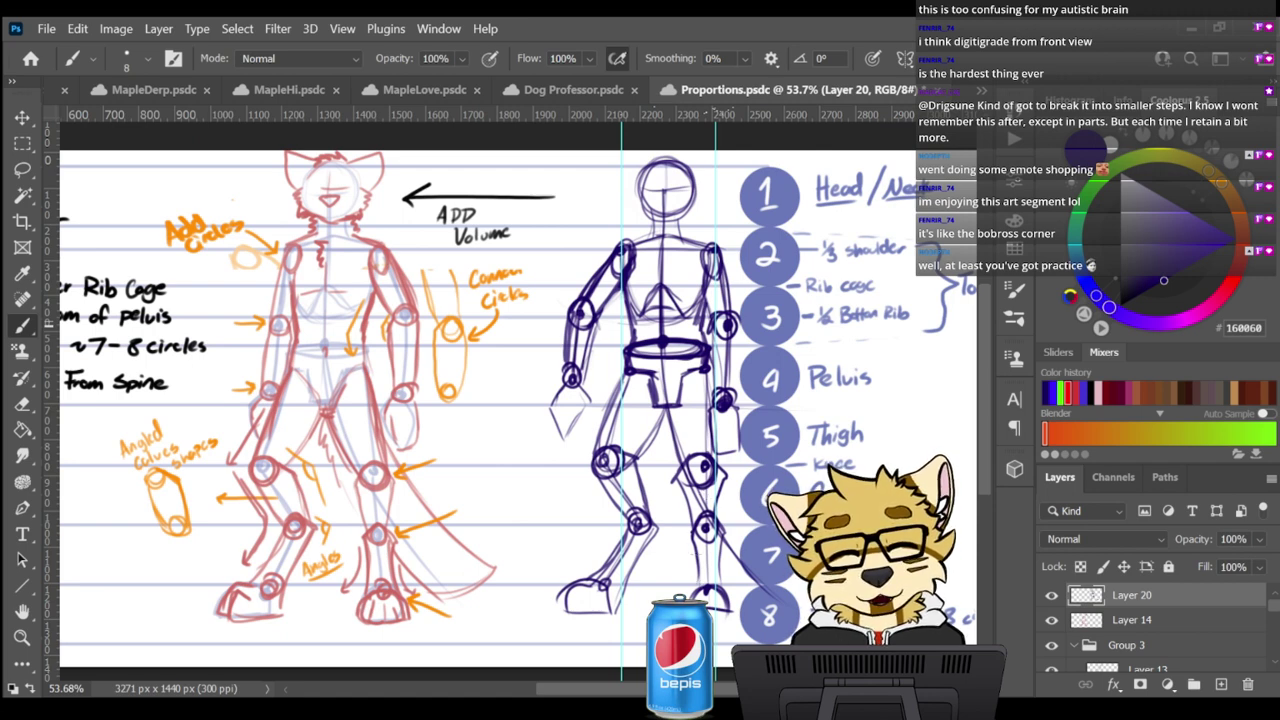
left_click_drag(693, 477, 702, 491)
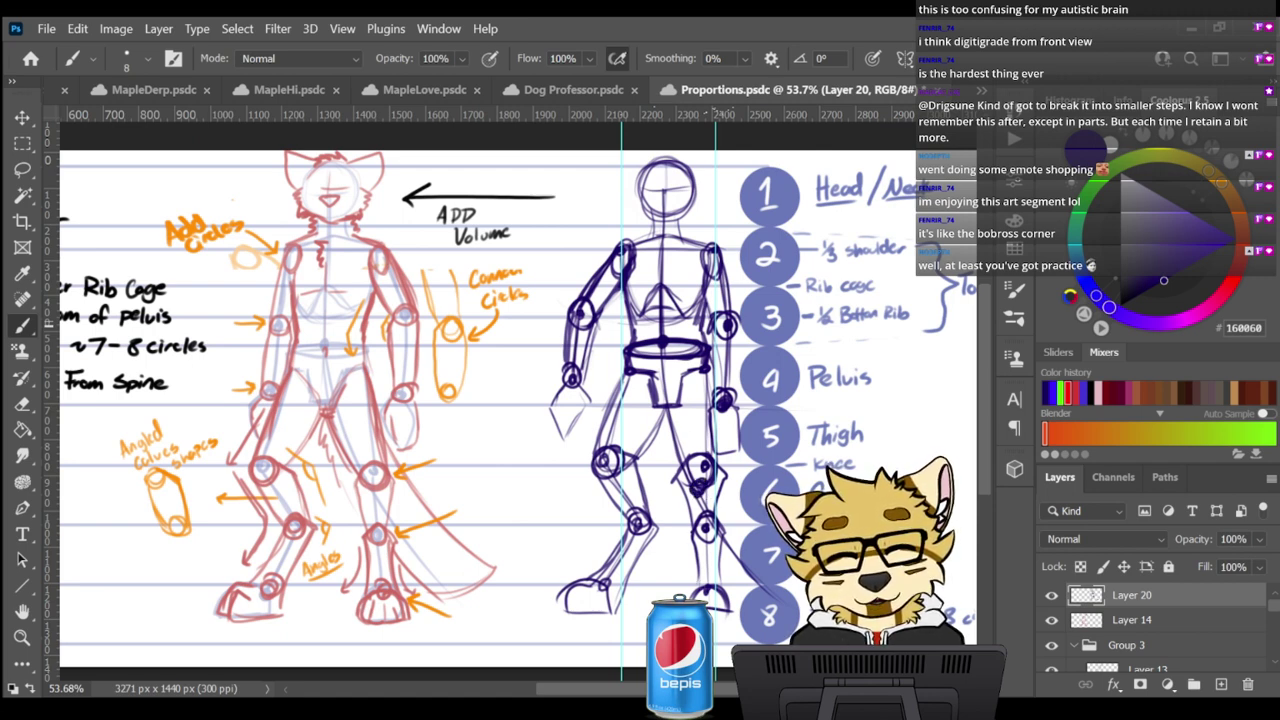
Try outlining the purple figure's straight leg with long contours from the hip past the knee to the ankle
left_click_drag(704, 590, 710, 592)
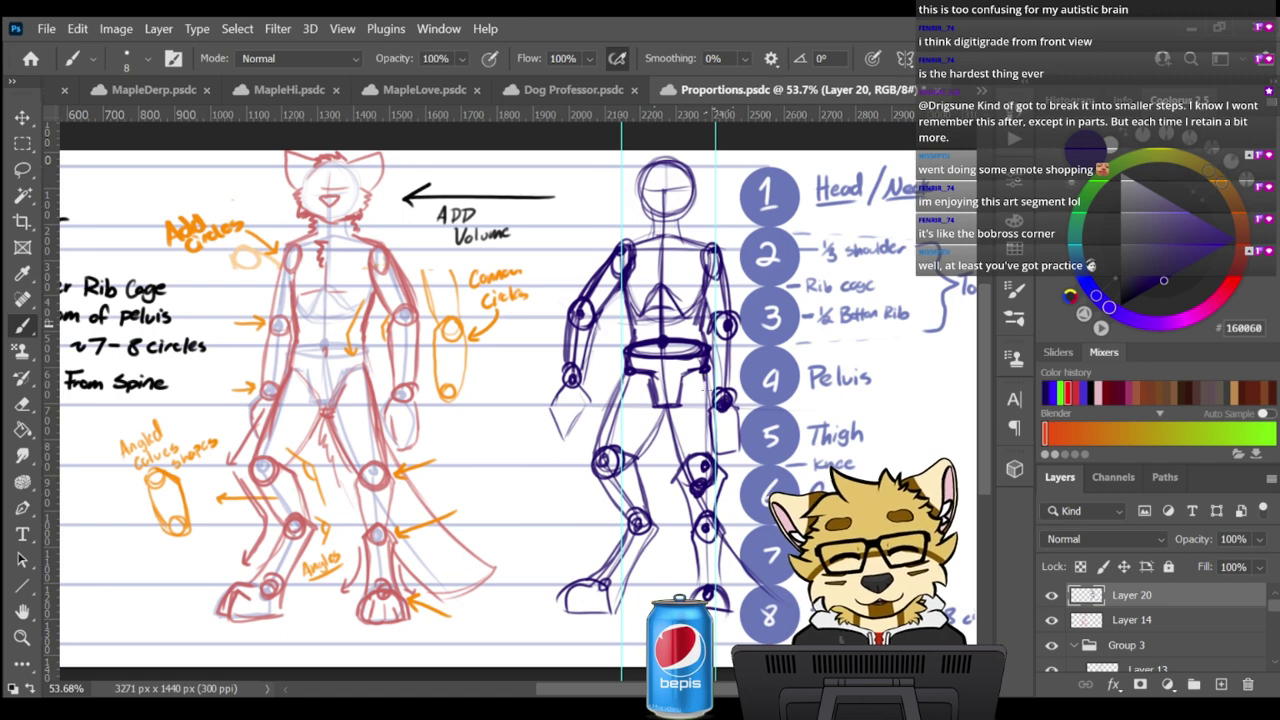
left_click_drag(706, 386, 711, 491)
mouse_move(692, 490)
left_mouse_down()
mouse_move(667, 395)
mouse_move(698, 598)
left_mouse_up()
left_click_drag(714, 489, 723, 606)
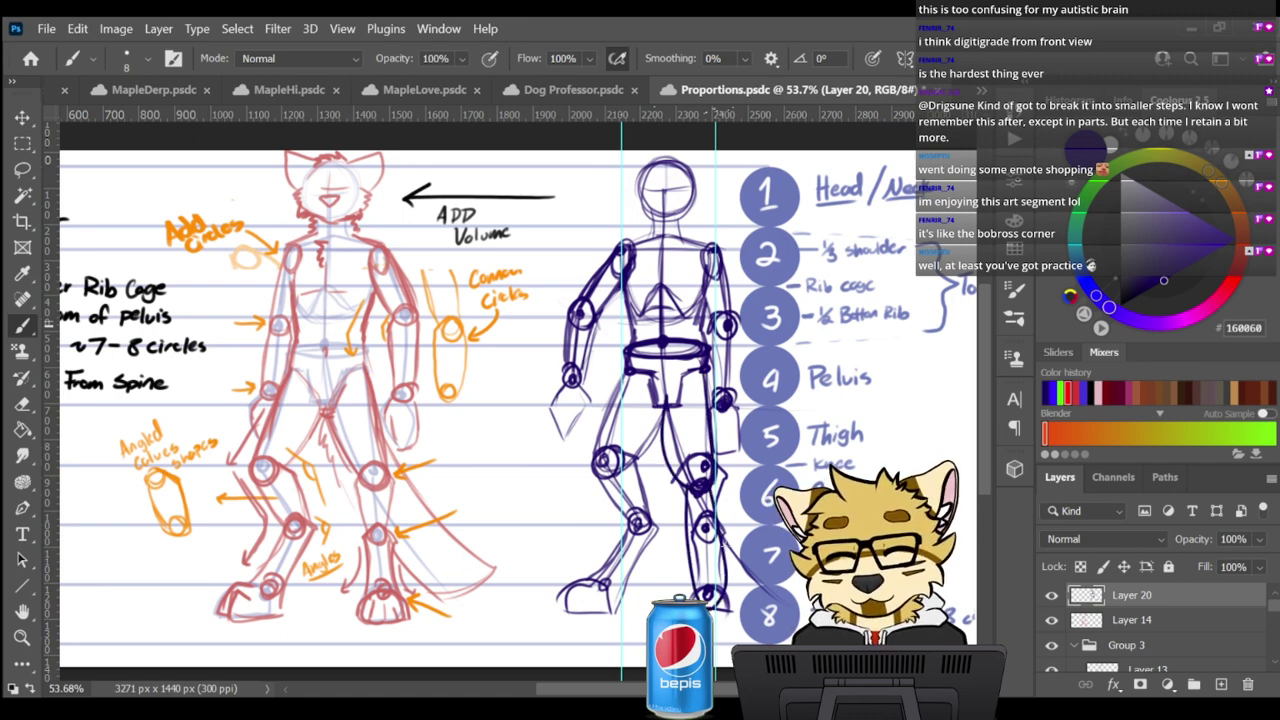
key("ctrl+z")
key("ctrl+z")
key("ctrl+z")
key("ctrl+z")
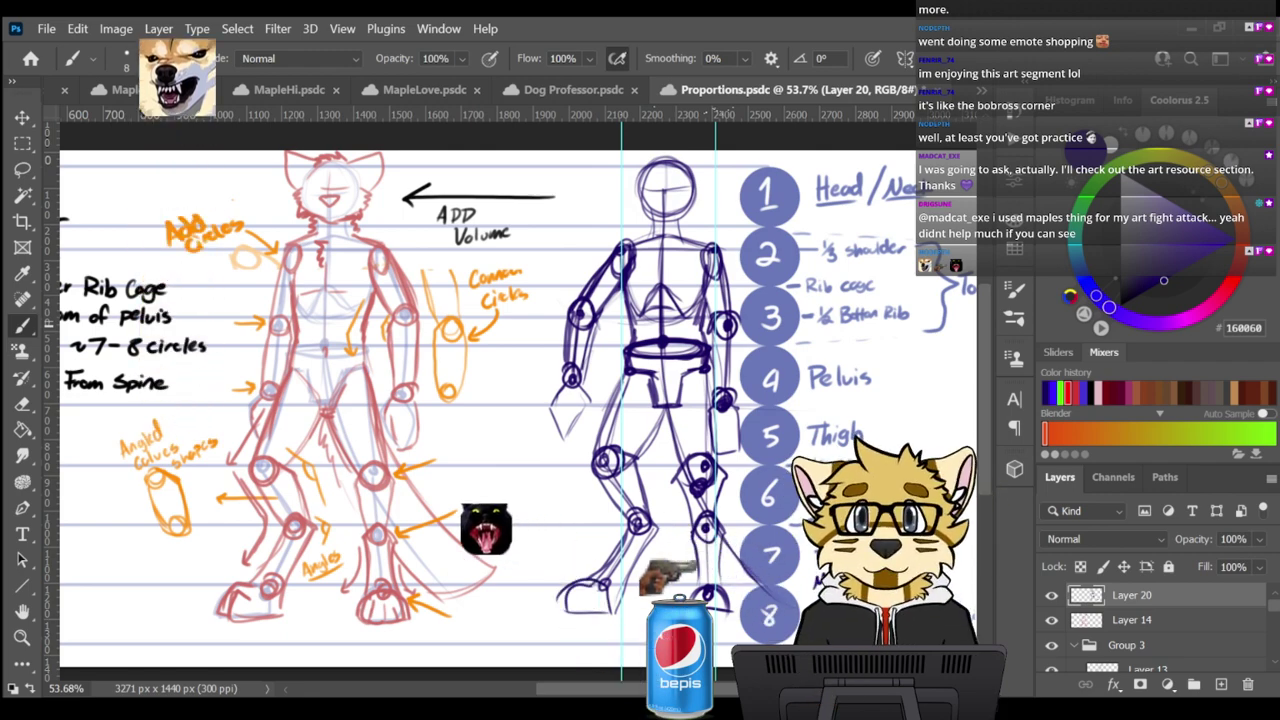
Try tracing the bent leg's angle beside the knee and an oval around its calf on the red reference figure
scroll(380, 412, "down", 4)
scroll(378, 426, "up", 2)
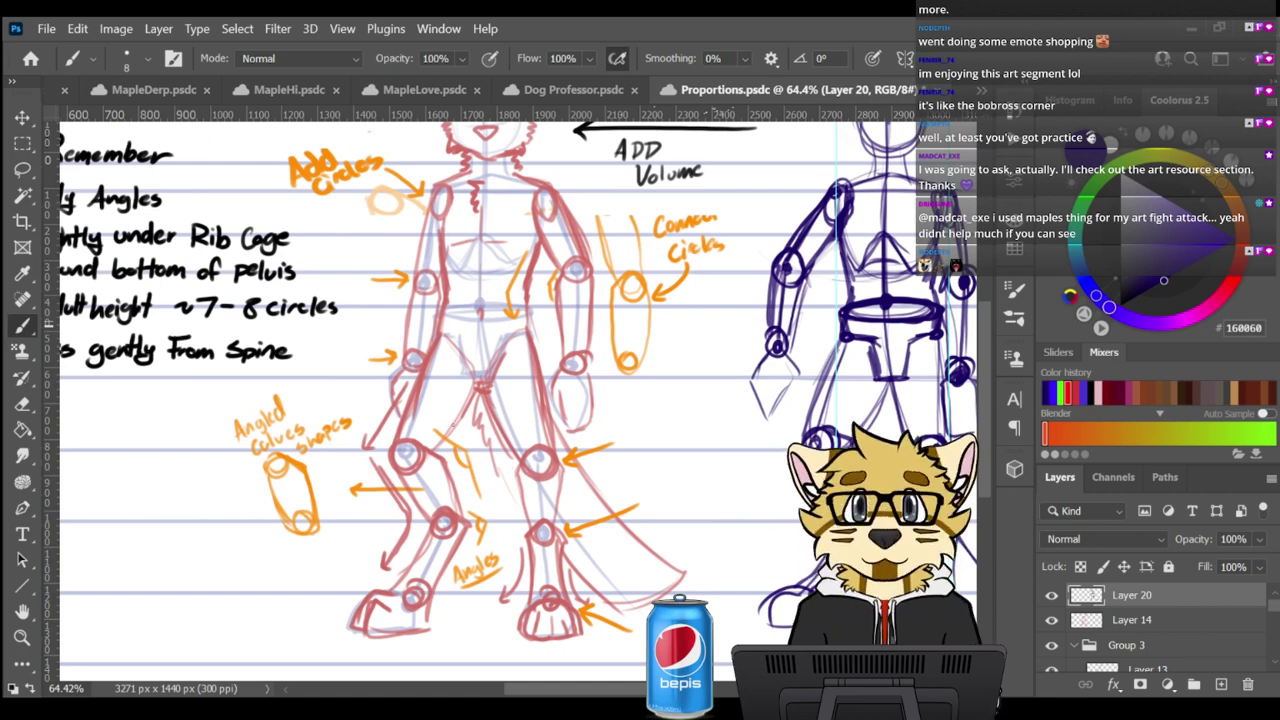
mouse_move(436, 414)
left_mouse_down()
mouse_move(479, 451)
mouse_move(502, 524)
left_mouse_up()
left_click_drag(474, 452, 504, 534)
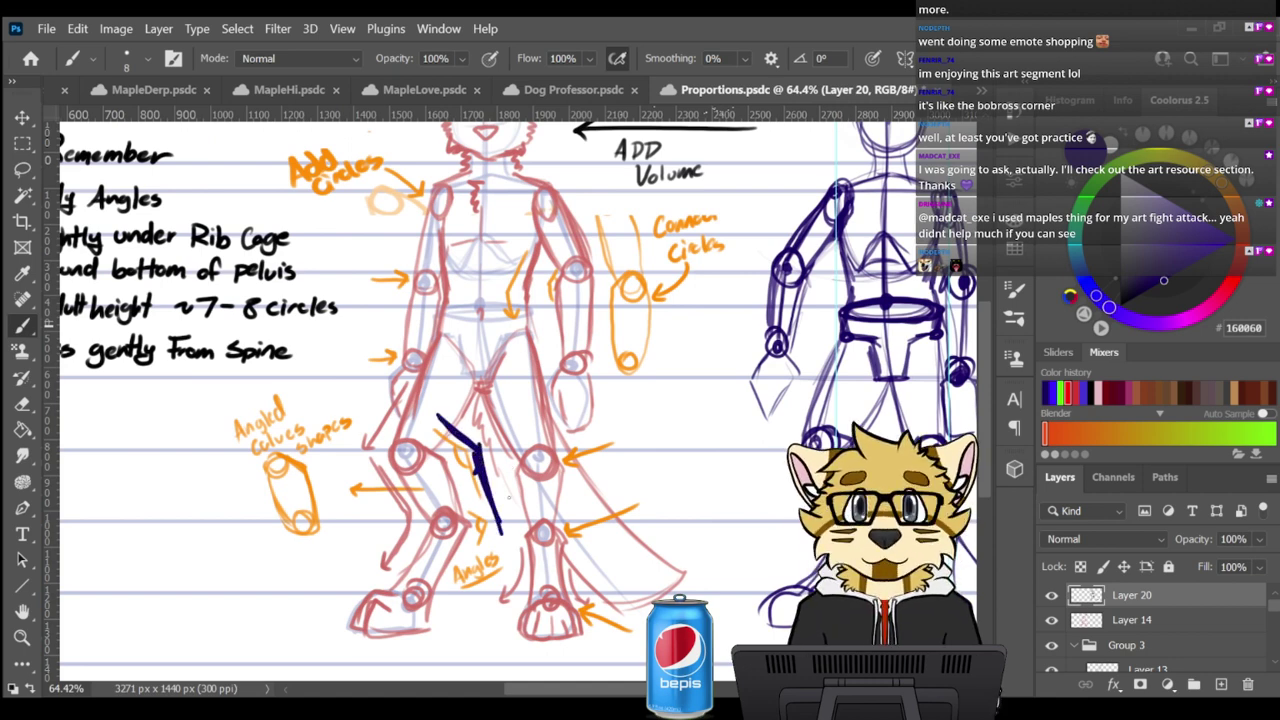
key("ctrl+z")
key("ctrl+z")
mouse_move(416, 440)
left_mouse_down()
mouse_move(458, 522)
mouse_move(415, 444)
mouse_move(407, 488)
left_mouse_up()
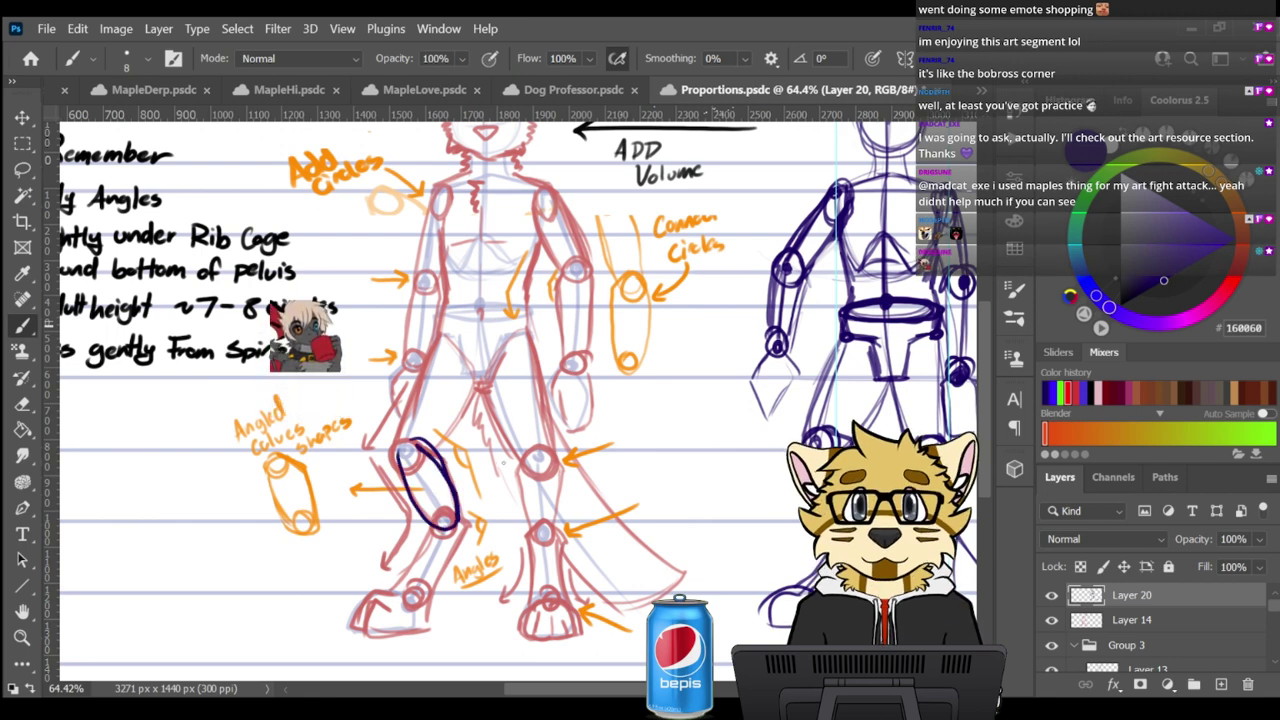
key("ctrl+z")
key("ctrl+z")
key("ctrl+z")
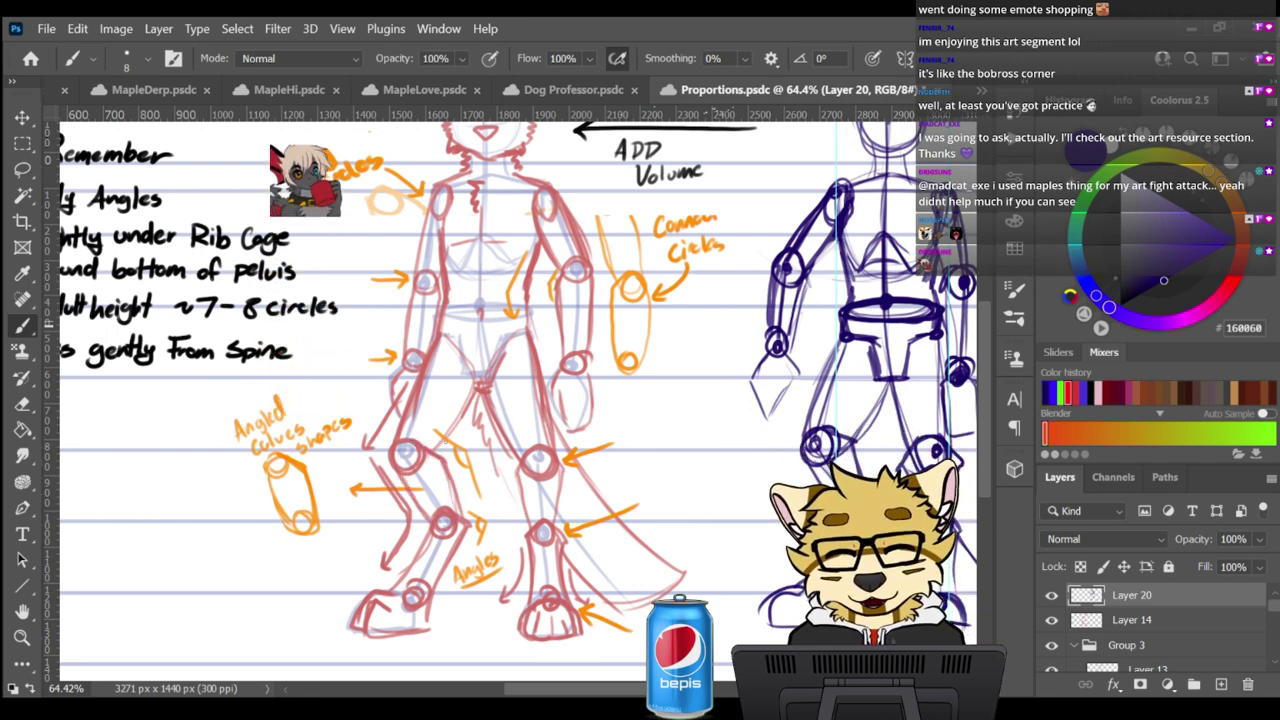
mouse_move(436, 430)
left_mouse_down()
mouse_move(463, 445)
mouse_move(484, 506)
left_mouse_up()
key("ctrl+z")
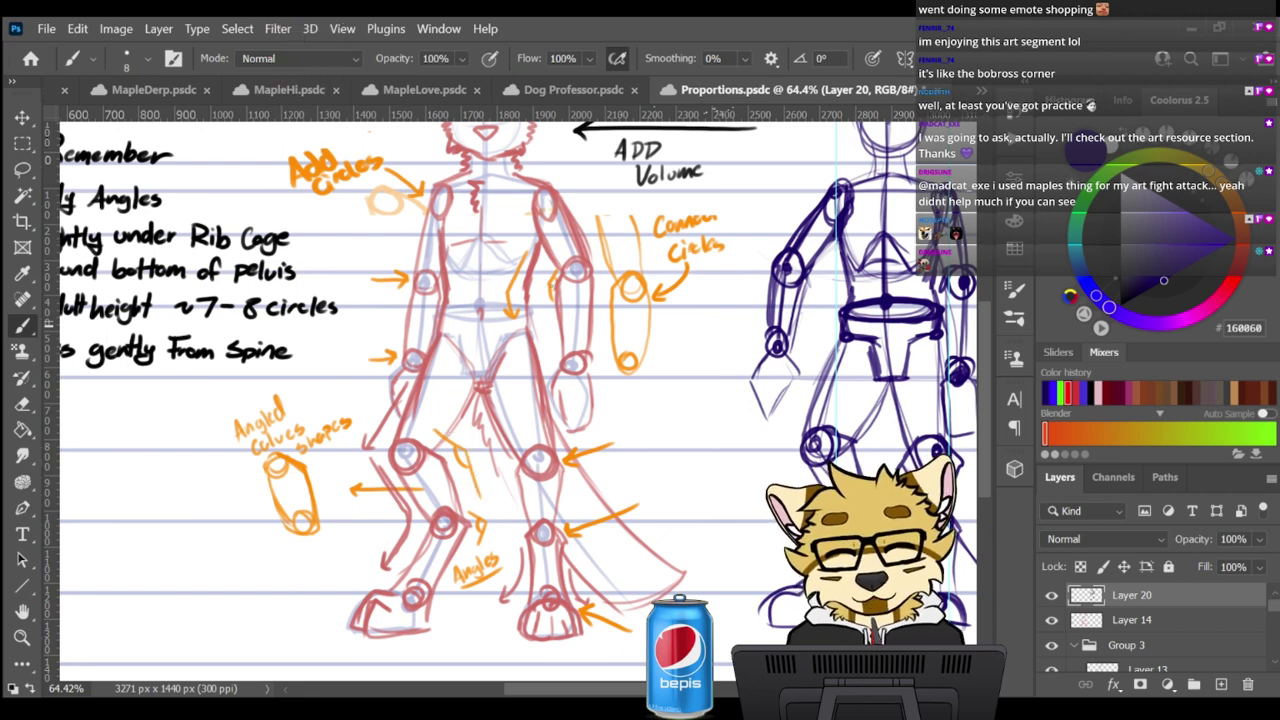
key("ctrl+z")
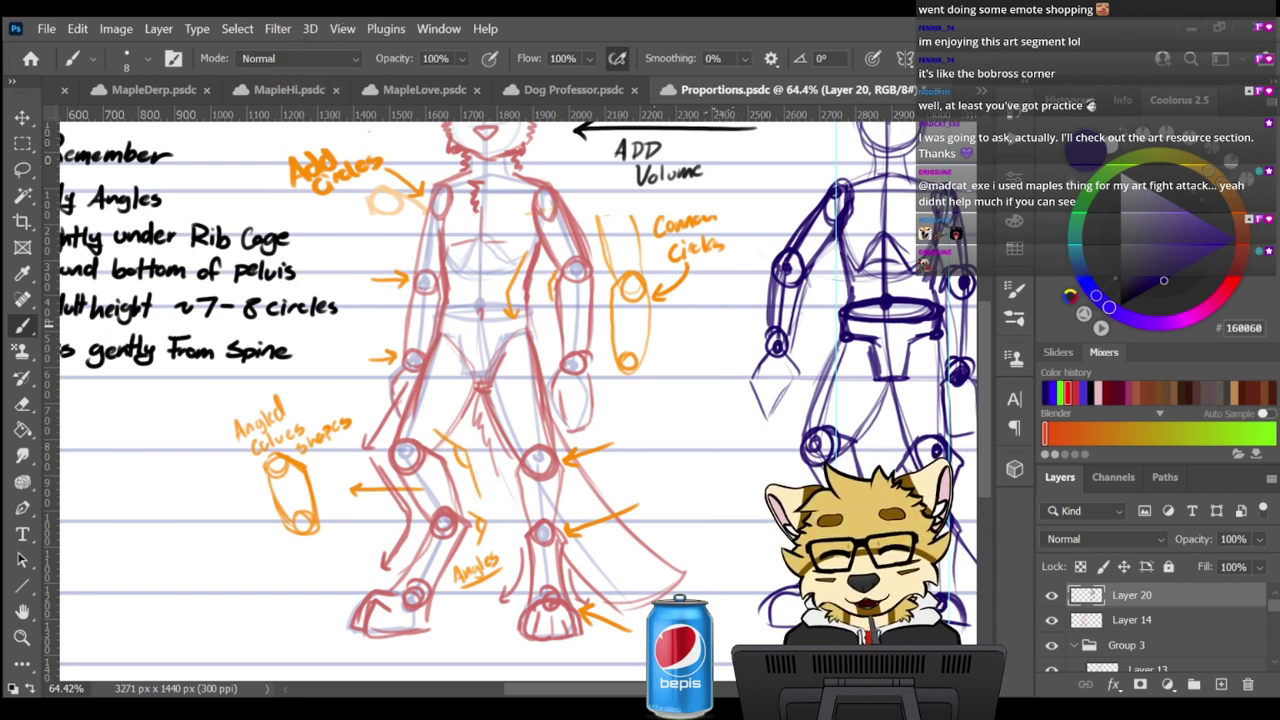
Try marking the elbow circle and the straight leg's knee circle on the red reference figure
mouse_move(577, 255)
left_mouse_down()
mouse_move(567, 259)
mouse_move(583, 258)
left_mouse_up()
key("ctrl+z")
mouse_move(537, 449)
left_mouse_down()
mouse_move(553, 477)
mouse_move(530, 450)
left_mouse_up()
key("ctrl+z")
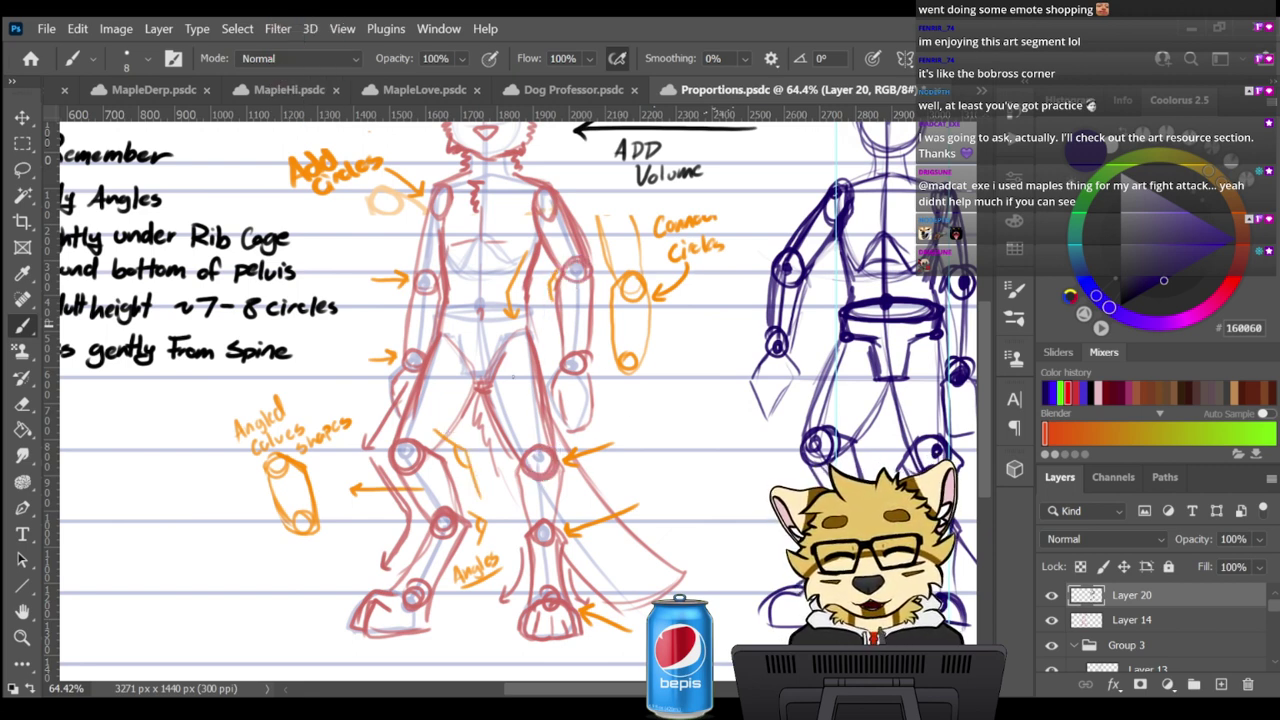
Try tracing the inner and outer thigh contours from hip to knee on the red figure's straight leg
mouse_move(483, 383)
left_mouse_down()
mouse_move(510, 455)
mouse_move(486, 388)
mouse_move(533, 471)
left_mouse_up()
key("ctrl+z")
mouse_move(522, 463)
left_mouse_down()
mouse_move(487, 388)
mouse_move(532, 474)
mouse_move(487, 403)
left_mouse_up()
left_click_drag(534, 336, 556, 464)
left_click_drag(534, 352, 552, 450)
key("ctrl+z")
key("ctrl+z")
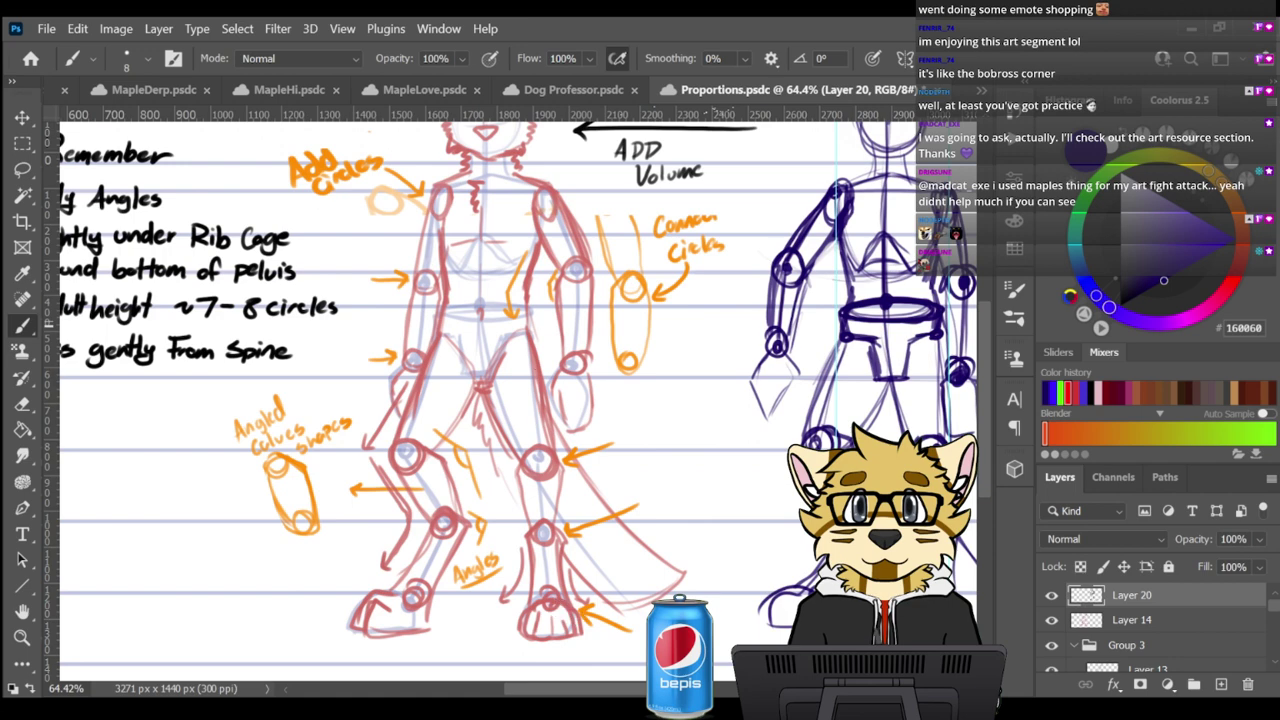
mouse_move(531, 334)
left_mouse_down()
mouse_move(558, 465)
mouse_move(548, 394)
mouse_move(555, 454)
left_mouse_up()
key("ctrl+z")
left_click_drag(481, 384, 526, 472)
key("ctrl+z")
key("ctrl+z")
key("ctrl+z")
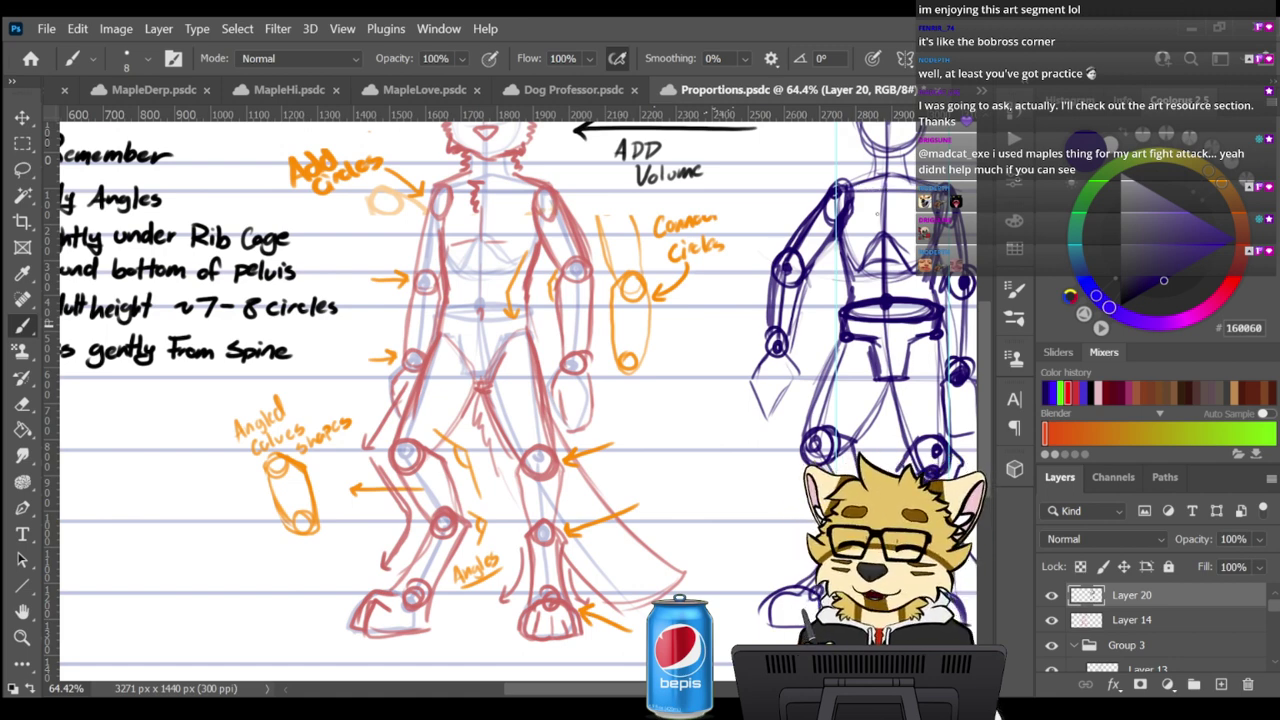
Try marking off the 1/3 shoulder section with horizontal lines and circling it beside circle 2 of the numbered guide
left_click_drag(853, 263, 518, 317)
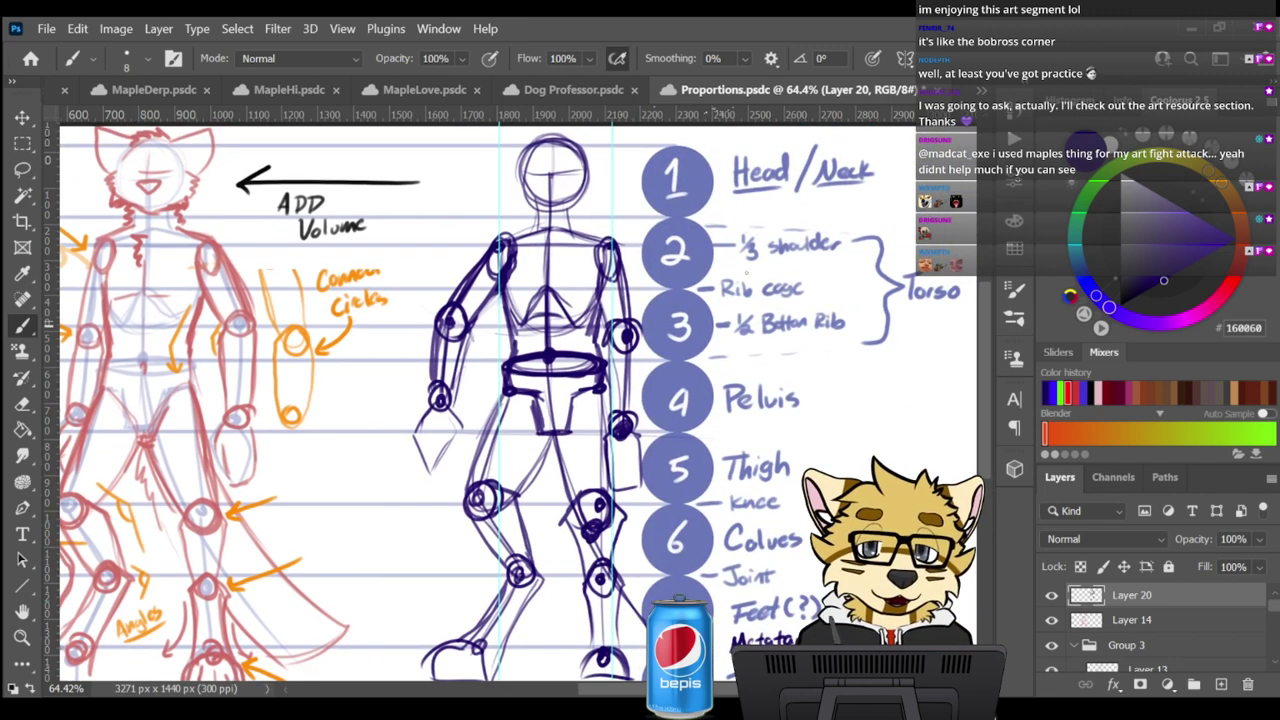
left_click_drag(710, 255, 860, 258)
left_click_drag(655, 228, 831, 237)
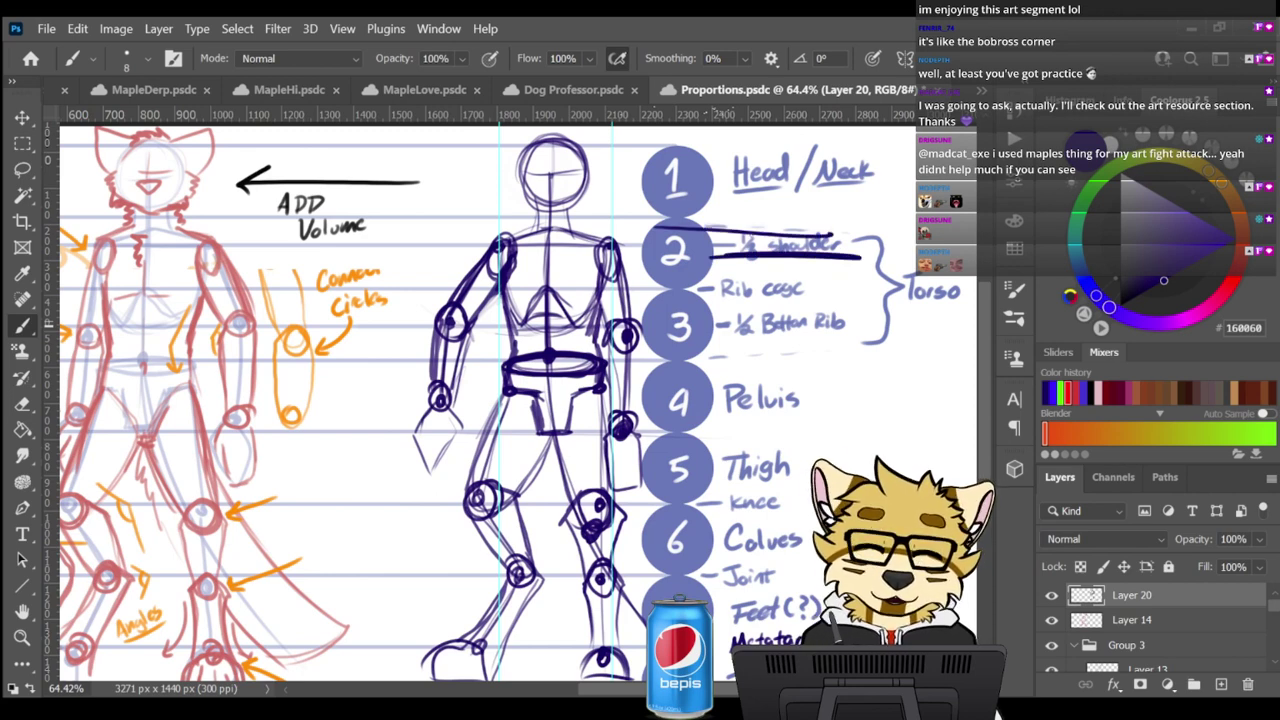
key("ctrl+z")
left_click_drag(700, 229, 815, 222)
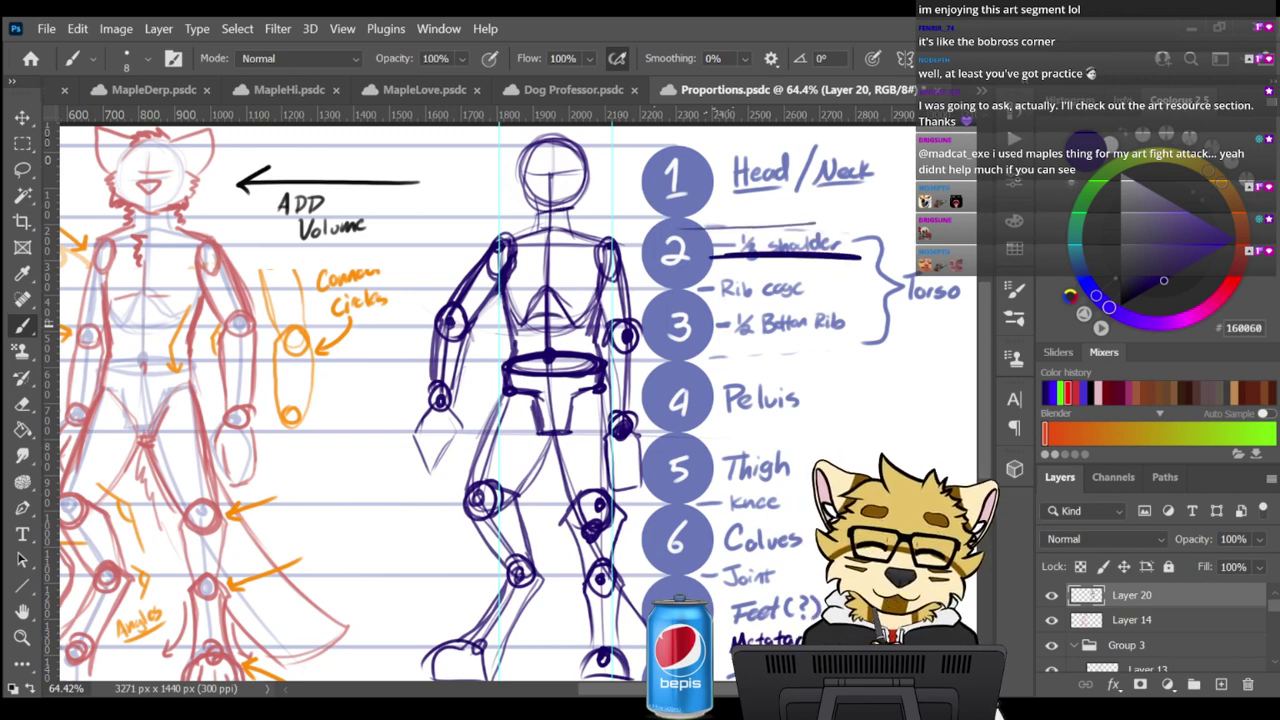
key("ctrl+z")
key("ctrl+z")
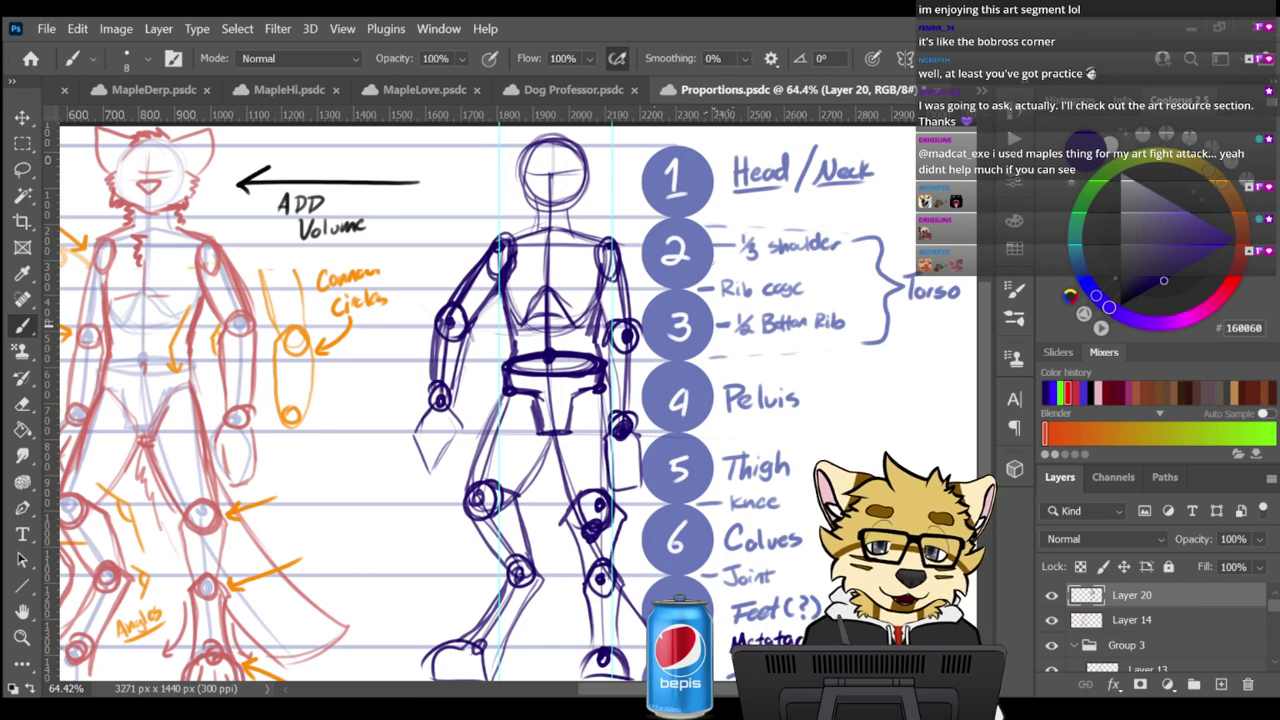
mouse_move(714, 260)
left_mouse_down()
mouse_move(776, 250)
mouse_move(712, 264)
mouse_move(758, 268)
left_mouse_up()
key("ctrl+z")
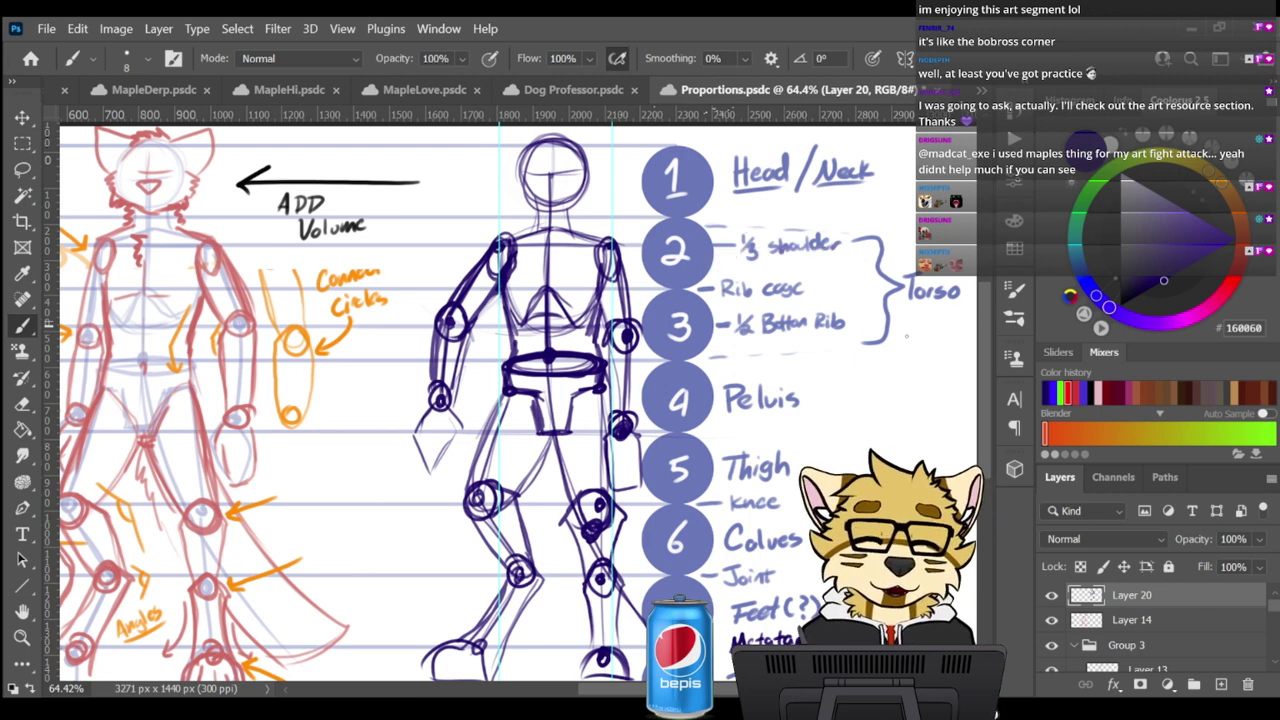
mouse_move(860, 205)
left_mouse_down()
mouse_move(760, 286)
mouse_move(905, 230)
mouse_move(700, 290)
left_mouse_up()
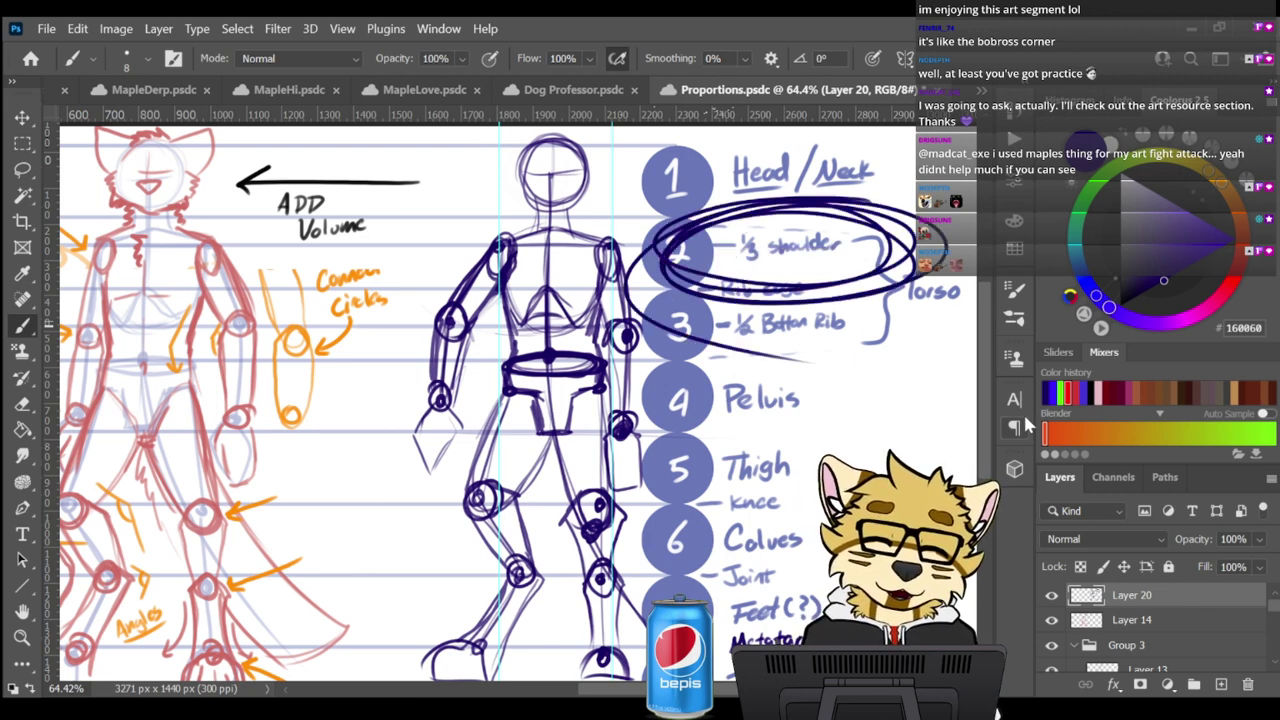
key("ctrl+z")
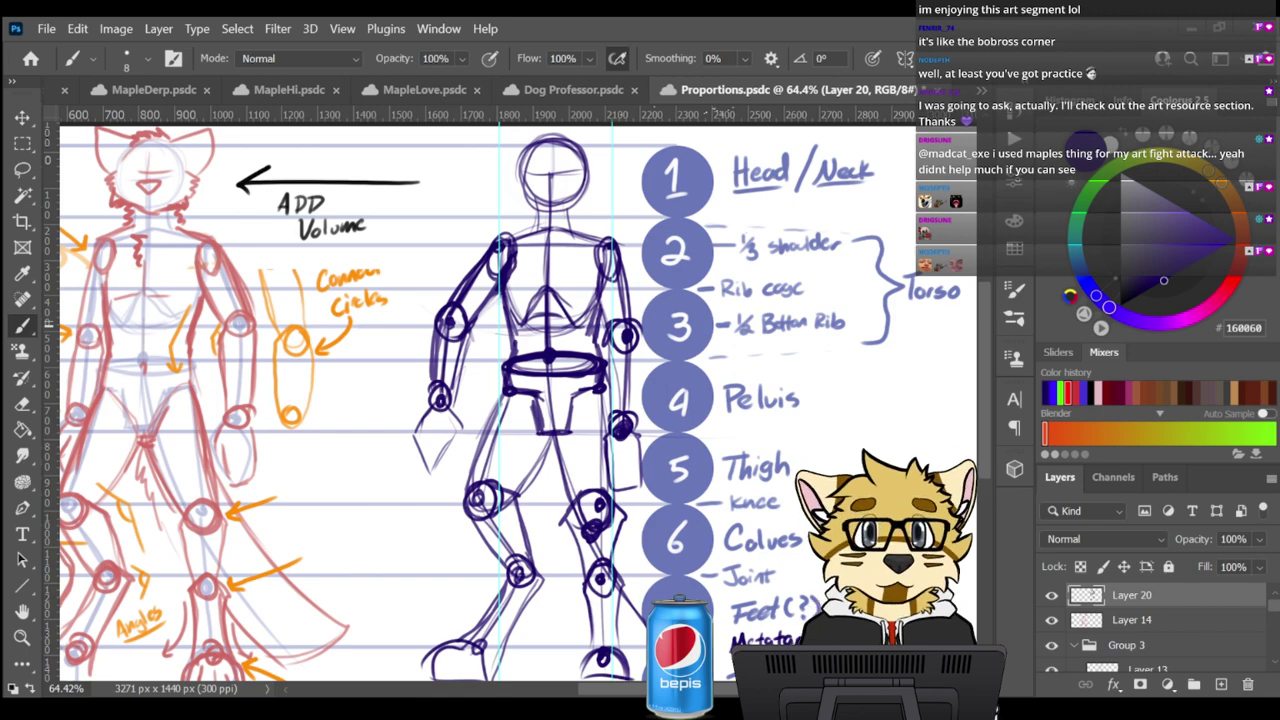
Hide the purple practice figure on Layer 20 and show the base skeleton on Layer 12 in Group 3
scroll(712, 323, "down", 5)
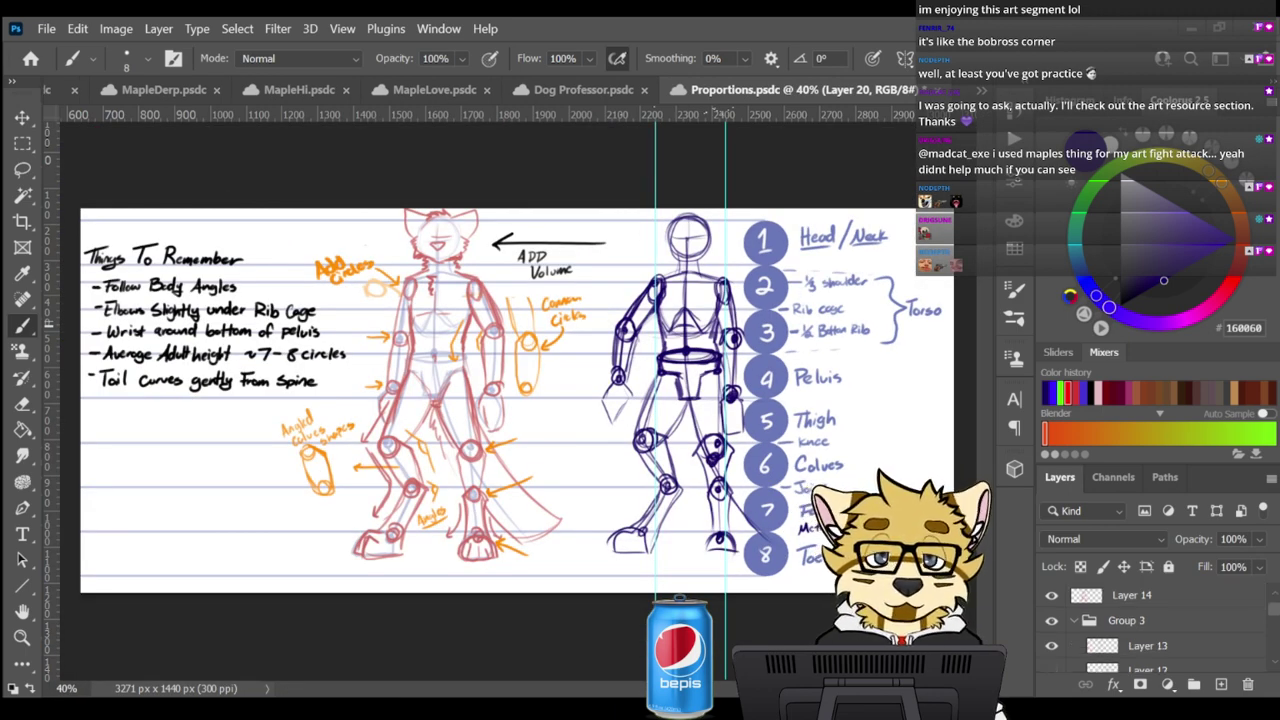
left_click(1051, 595)
scroll(1049, 609, "down", 2)
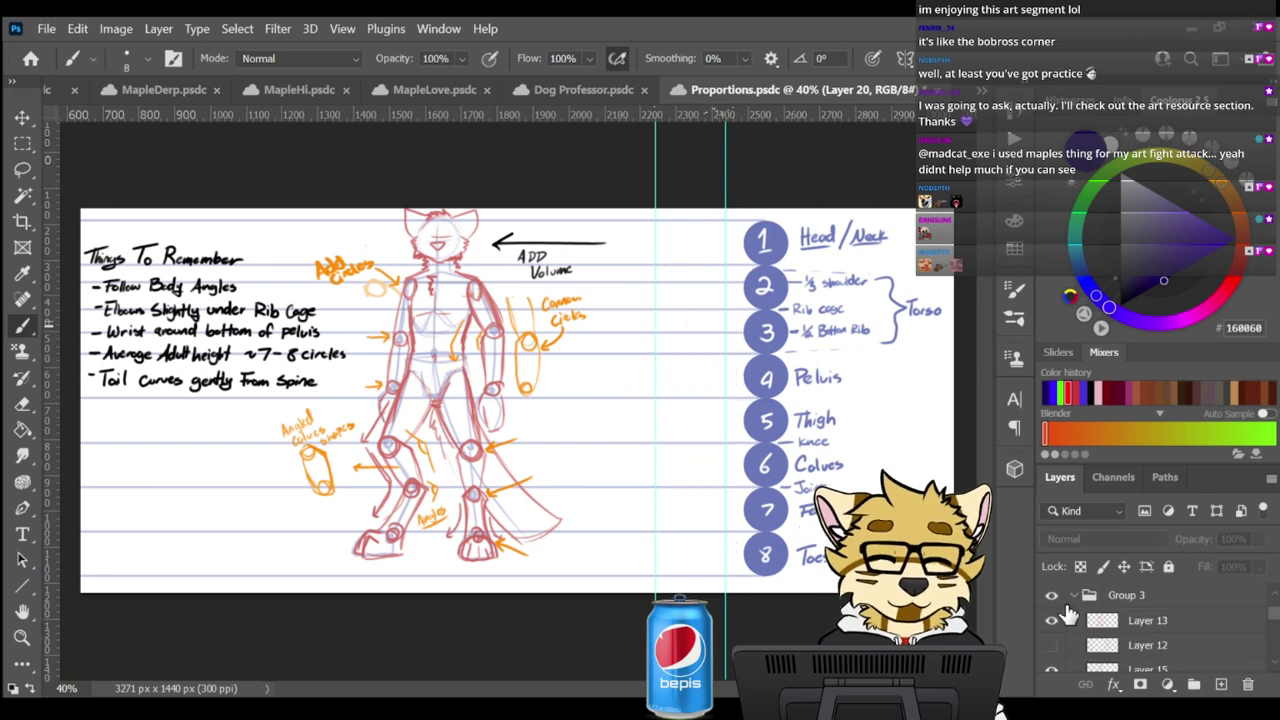
left_click(1051, 645)
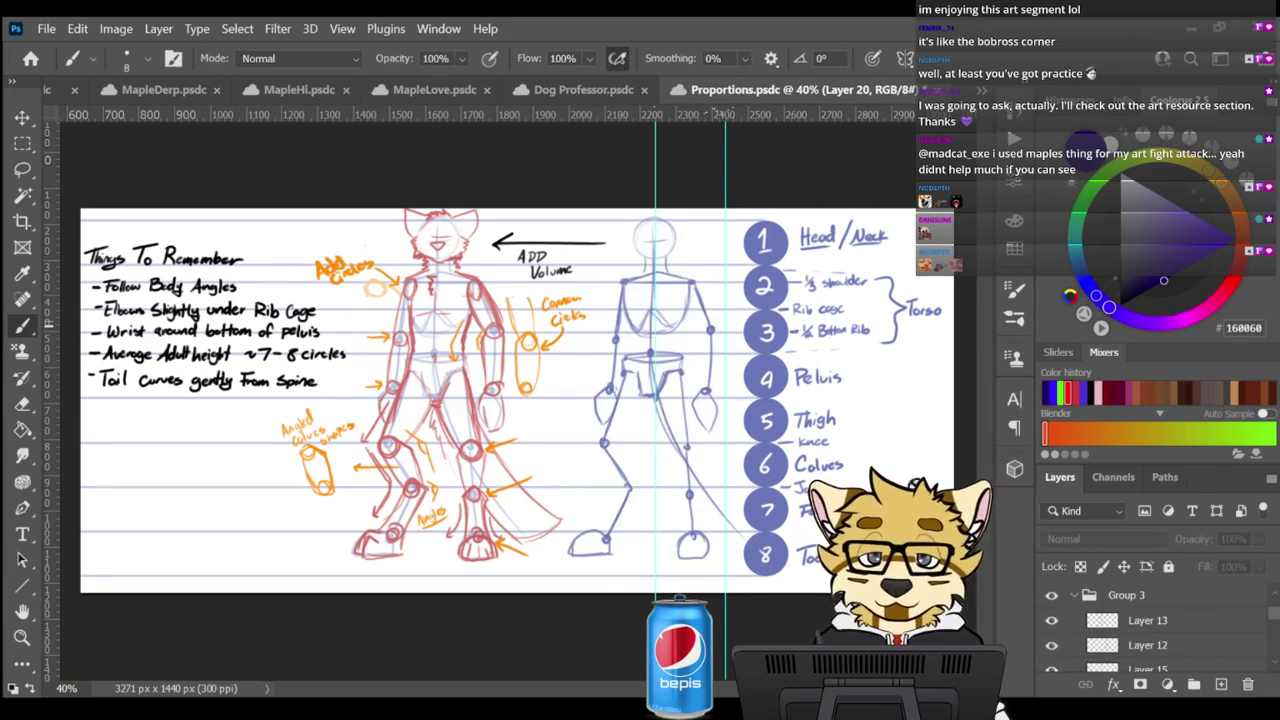